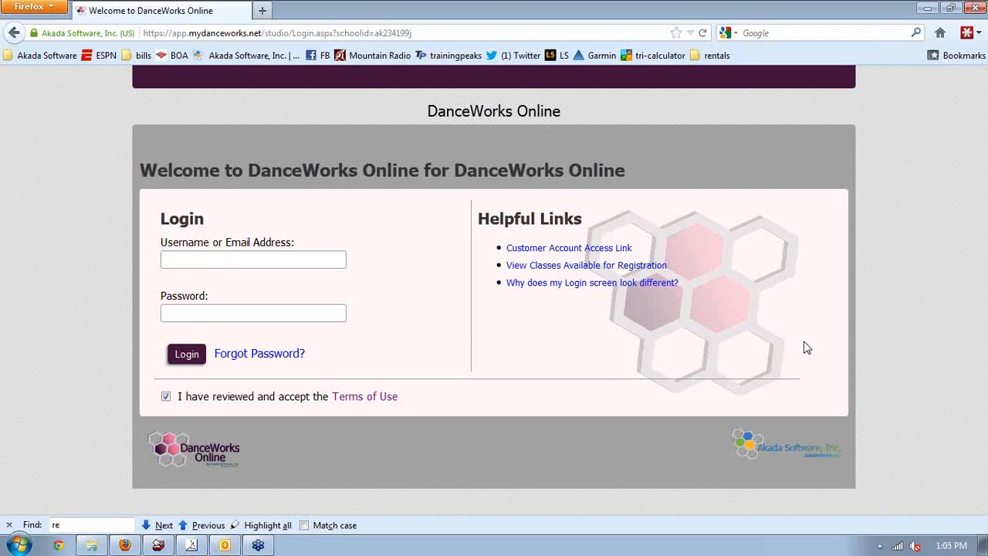
Sign in with the administrator credentials and choose Process Later for the new registrations
{"action": "left_click", "coordinate": [254, 265]}
{"action": "type", "text": "admin"}
{"action": "key", "text": "Tab"}
{"action": "type", "text": "d"}
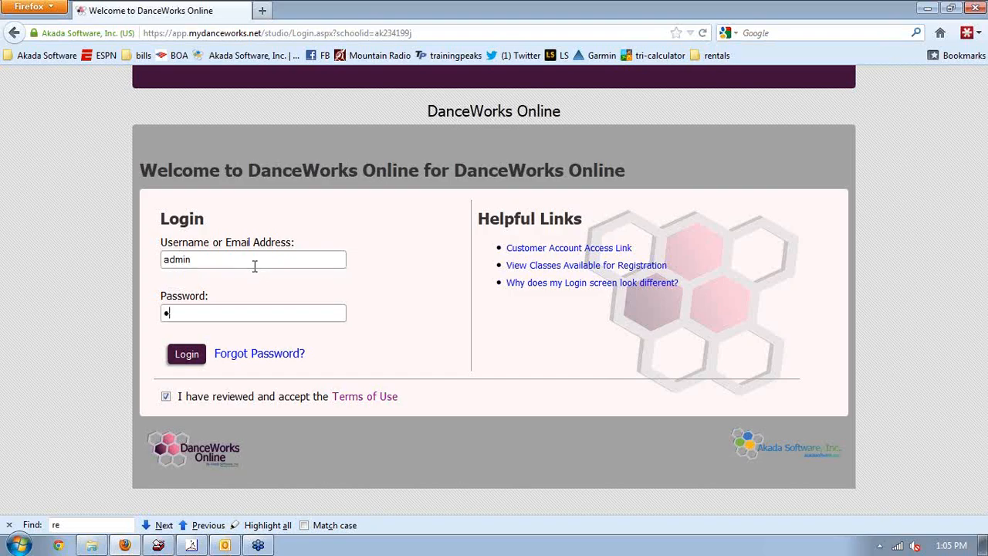
{"action": "type", "text": "a"}
{"action": "key", "text": "BackSpace"}
{"action": "key", "text": "BackSpace"}
{"action": "type", "text": "danceworks1"}
{"action": "left_click", "coordinate": [185, 353]}
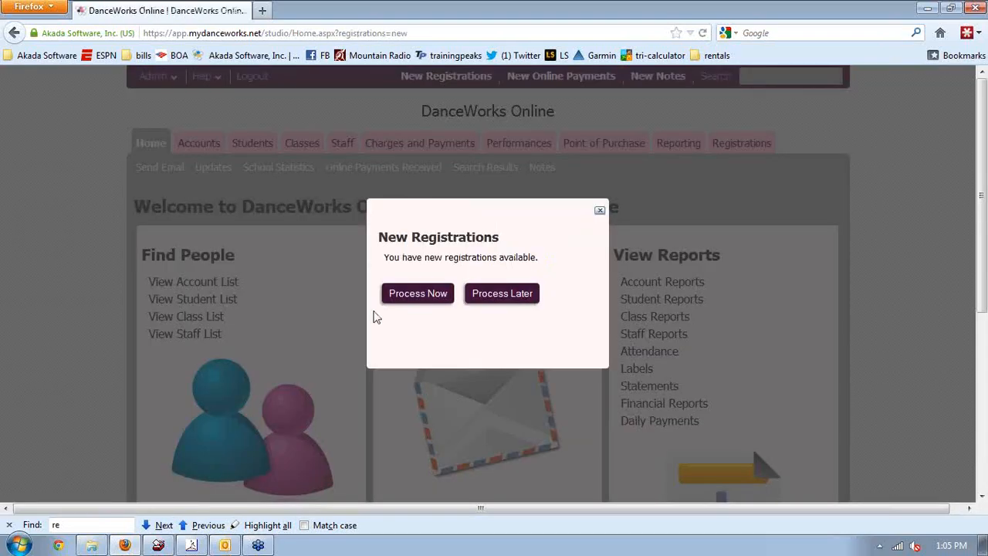
{"action": "left_click", "coordinate": [500, 295]}
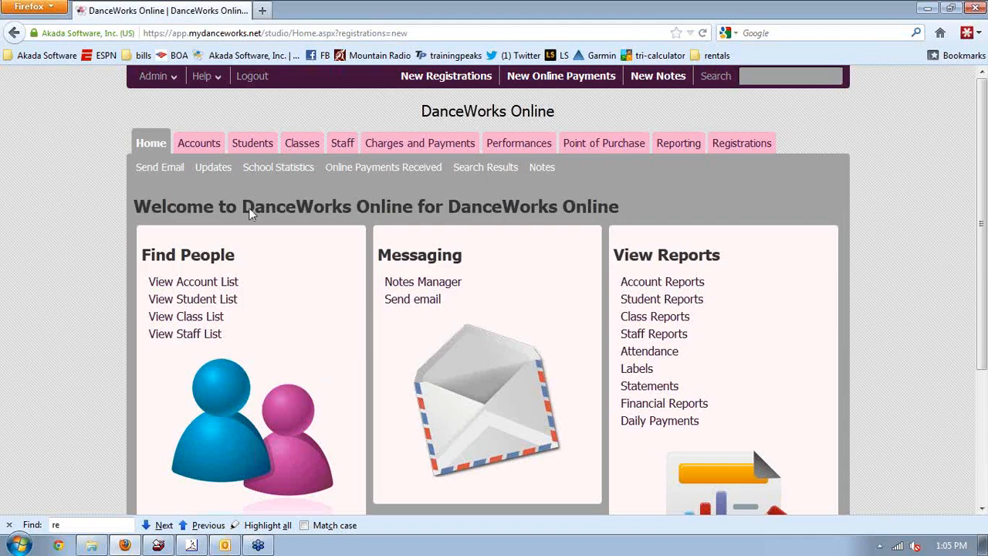
Open a customer's account from Accounts and start a new charge
{"action": "left_click", "coordinate": [210, 148]}
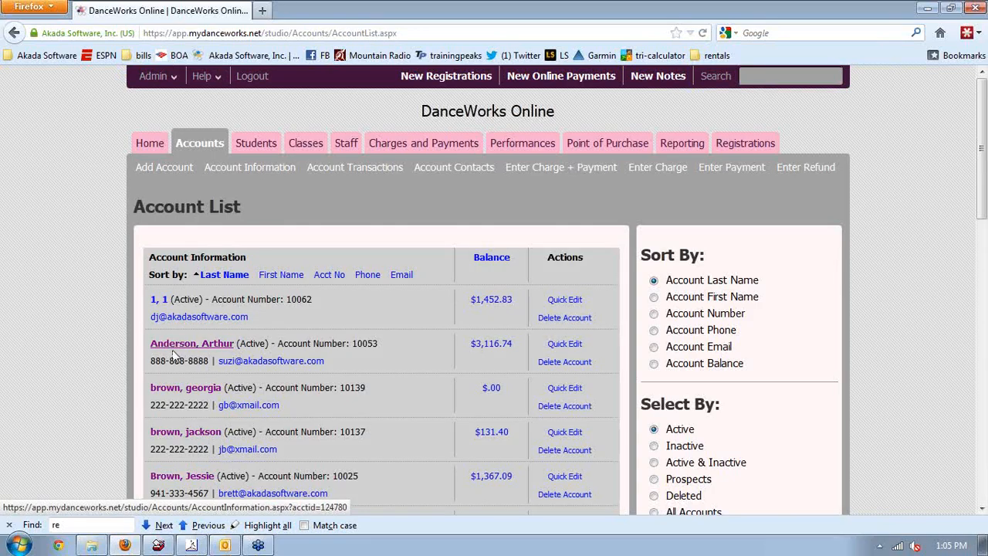
{"action": "left_click", "coordinate": [182, 390]}
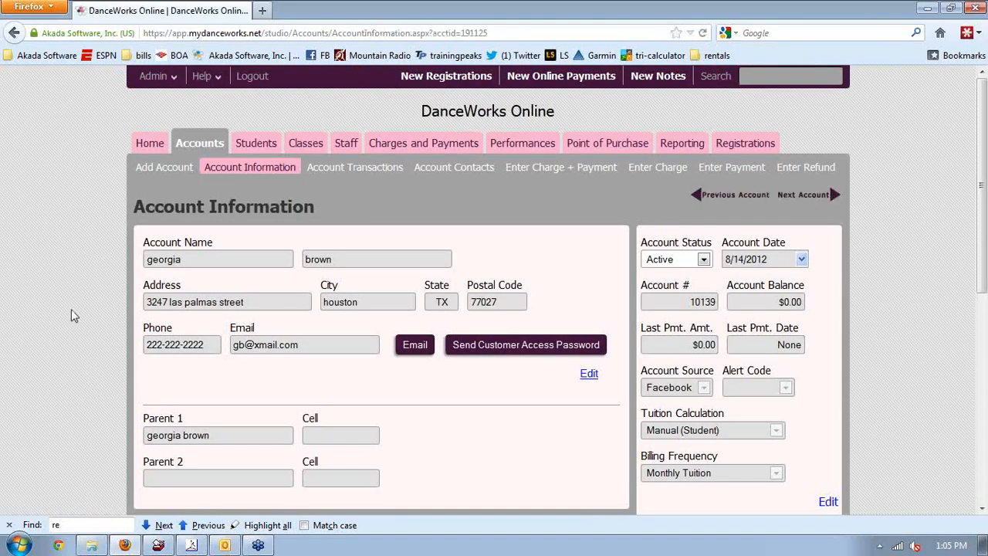
{"action": "scroll", "coordinate": [102, 368], "scroll_direction": "down", "scroll_amount": 1}
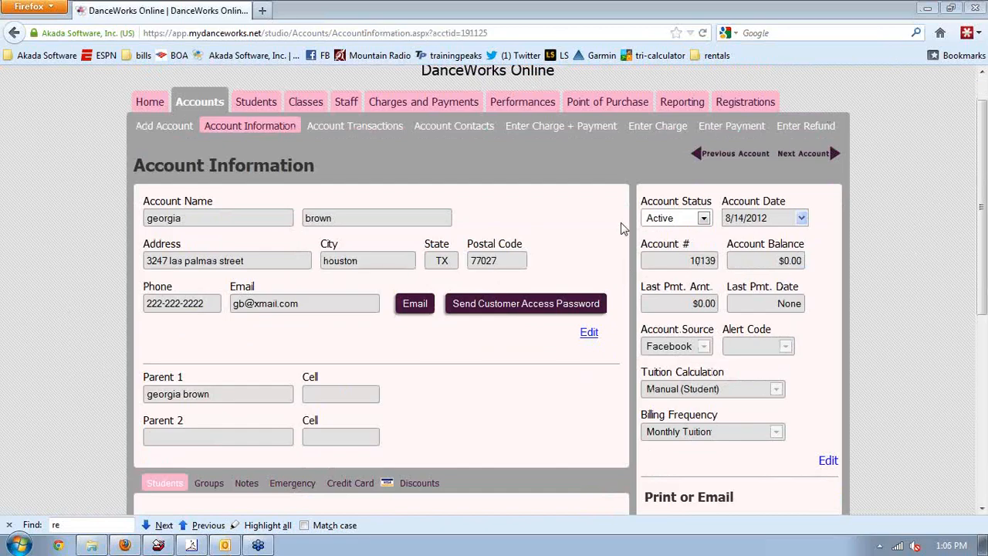
{"action": "left_click", "coordinate": [651, 129]}
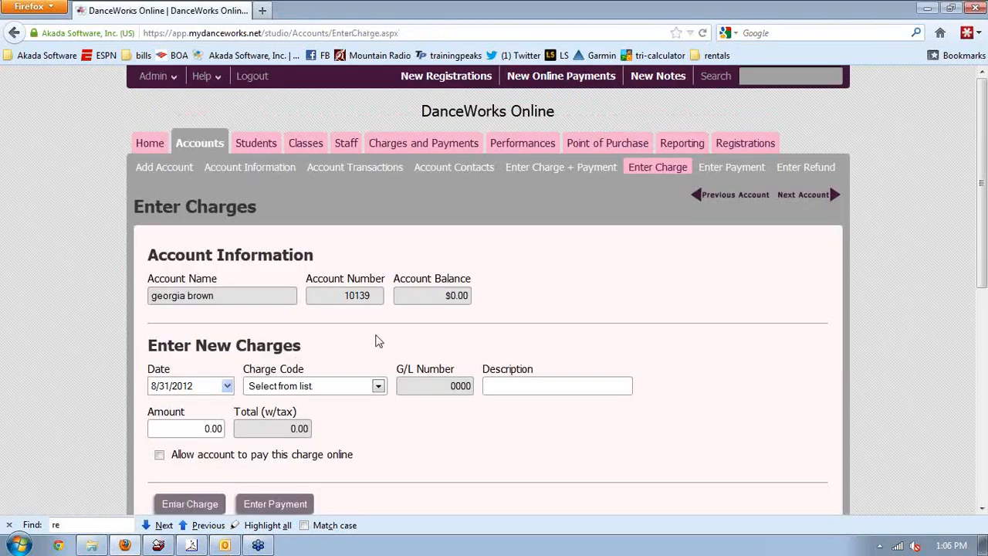
Set the charge date to 9/1/2012 and the charge code to Costume
{"action": "left_click", "coordinate": [298, 389]}
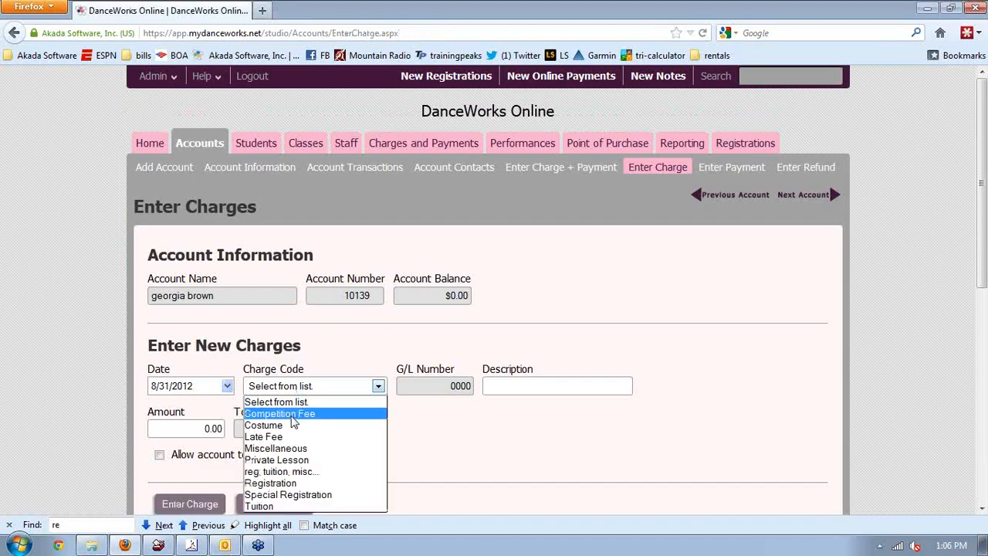
{"action": "left_click", "coordinate": [293, 414]}
{"action": "left_click", "coordinate": [176, 385]}
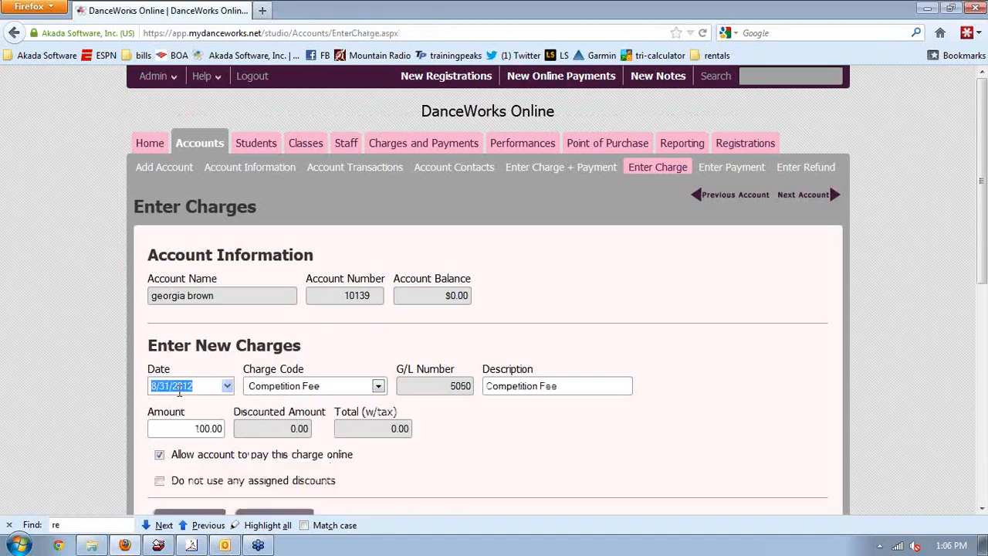
{"action": "left_click", "coordinate": [227, 386]}
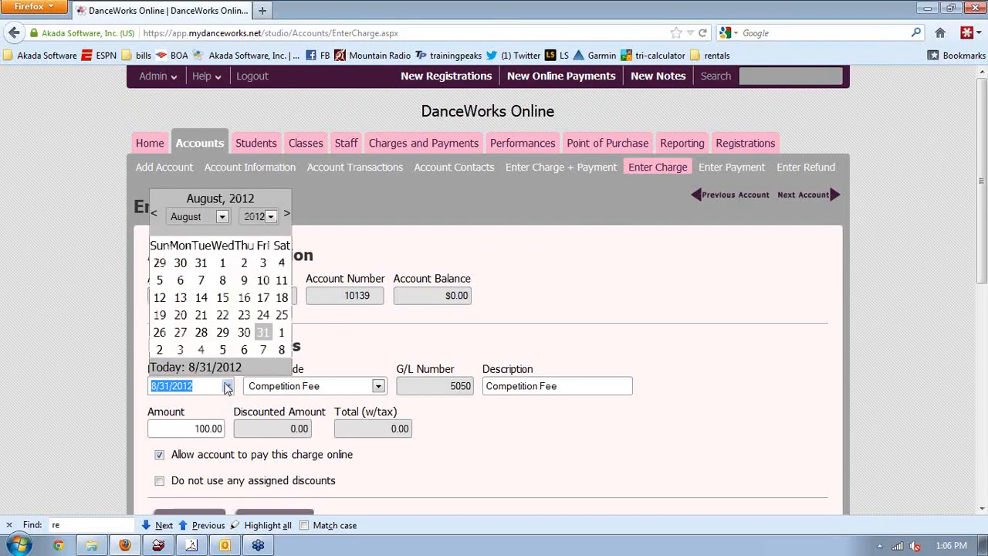
{"action": "left_click", "coordinate": [281, 333]}
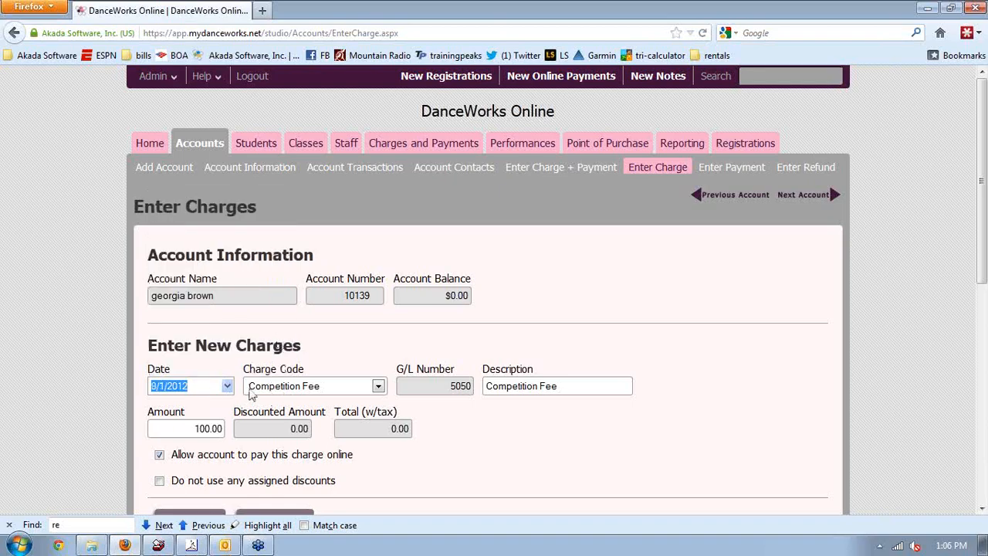
{"action": "left_click", "coordinate": [251, 392]}
{"action": "left_click", "coordinate": [265, 427]}
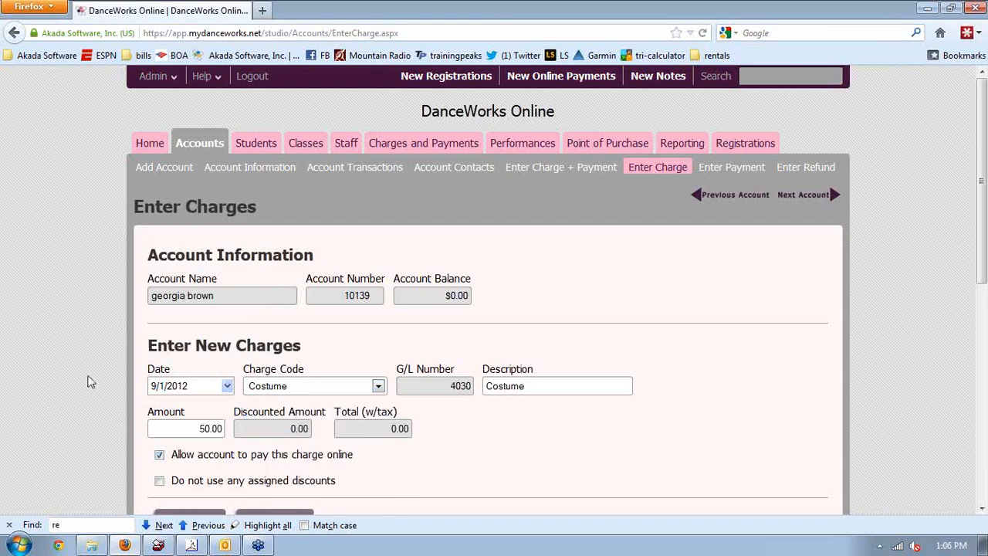
Exclude assigned discounts and record the $53.50 Costume charge
{"action": "scroll", "coordinate": [89, 380], "scroll_direction": "down", "scroll_amount": 3}
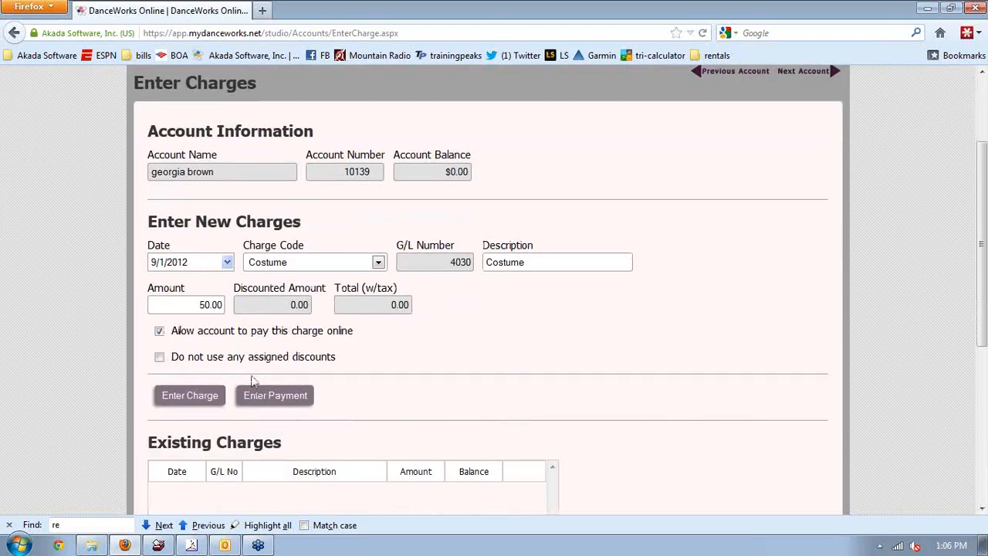
{"action": "left_click", "coordinate": [159, 357]}
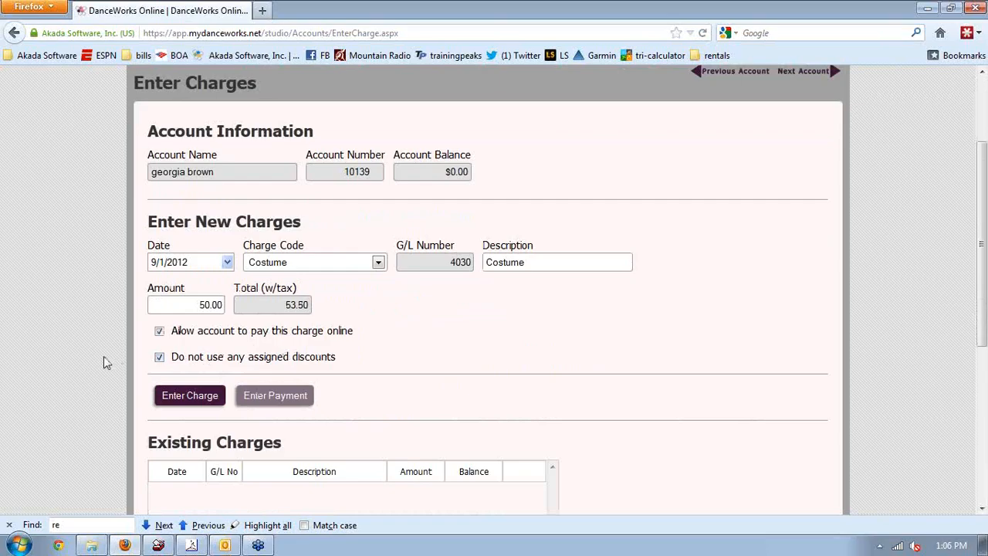
{"action": "scroll", "coordinate": [106, 363], "scroll_direction": "down", "scroll_amount": 2}
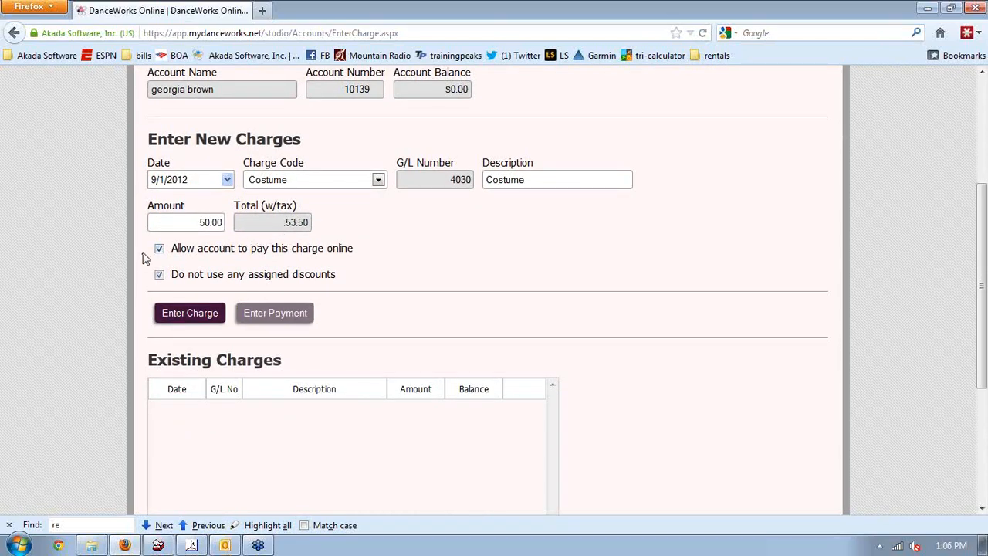
{"action": "left_click", "coordinate": [194, 320]}
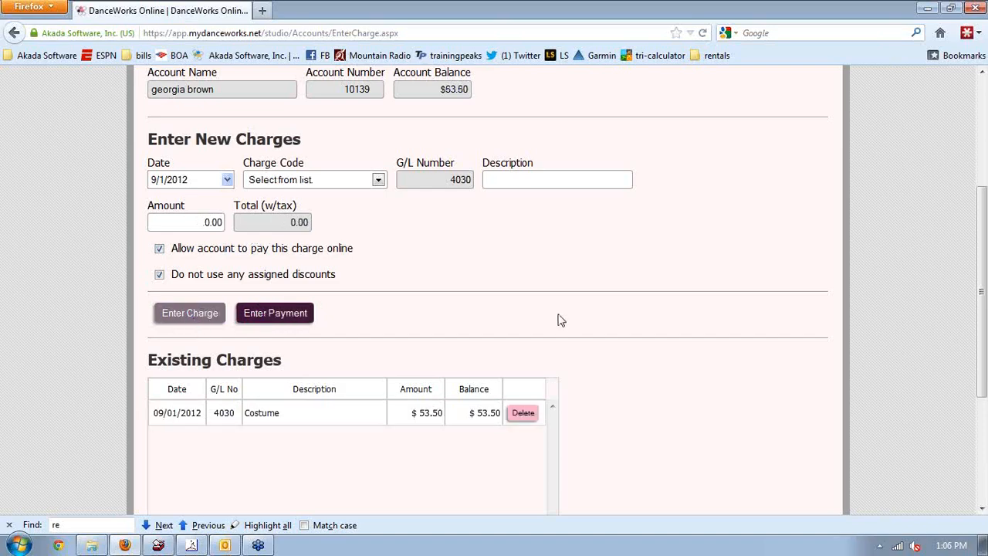
{"action": "scroll", "coordinate": [642, 326], "scroll_direction": "up", "scroll_amount": 1}
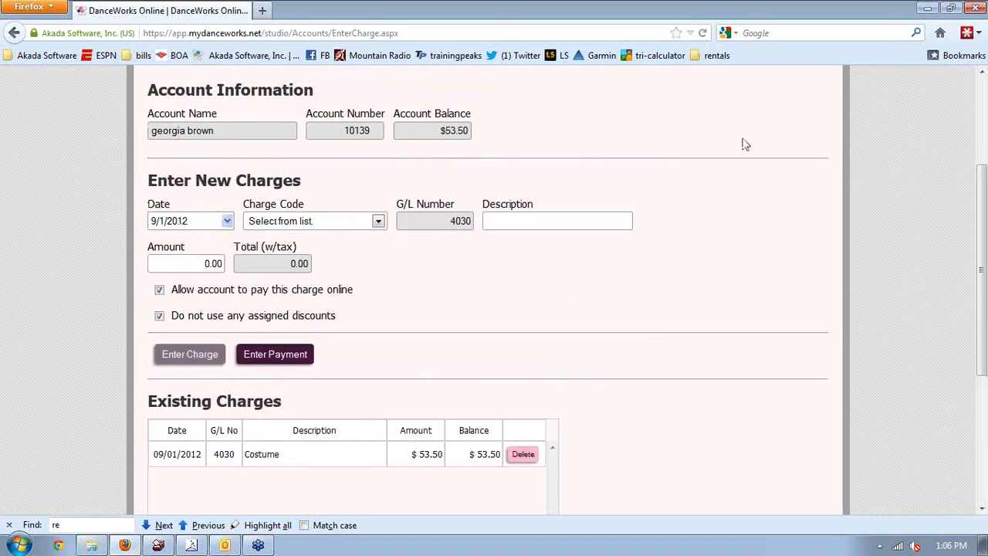
{"action": "scroll", "coordinate": [745, 145], "scroll_direction": "up", "scroll_amount": 4}
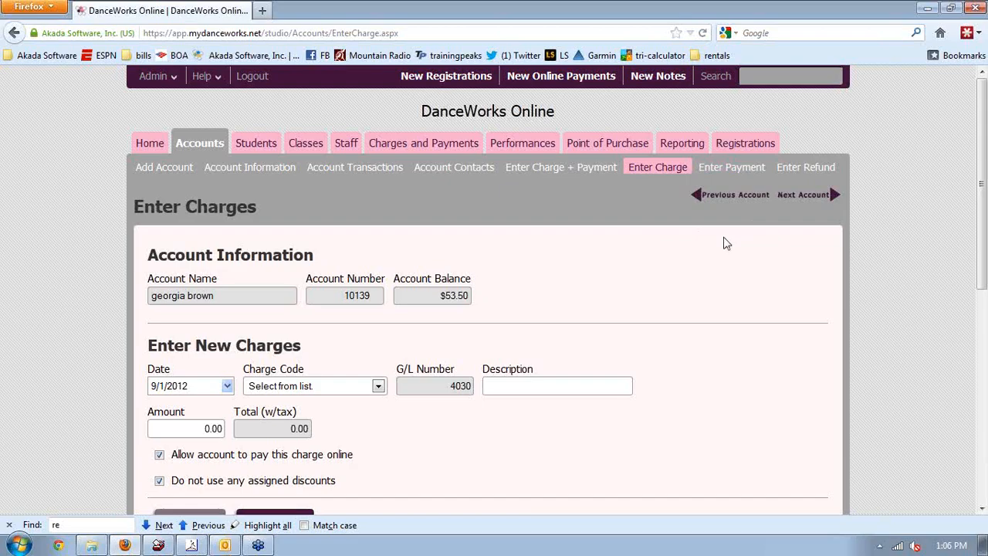
Enter a $1.00 Credit Card payment using the customer's card on file
{"action": "left_click", "coordinate": [711, 174]}
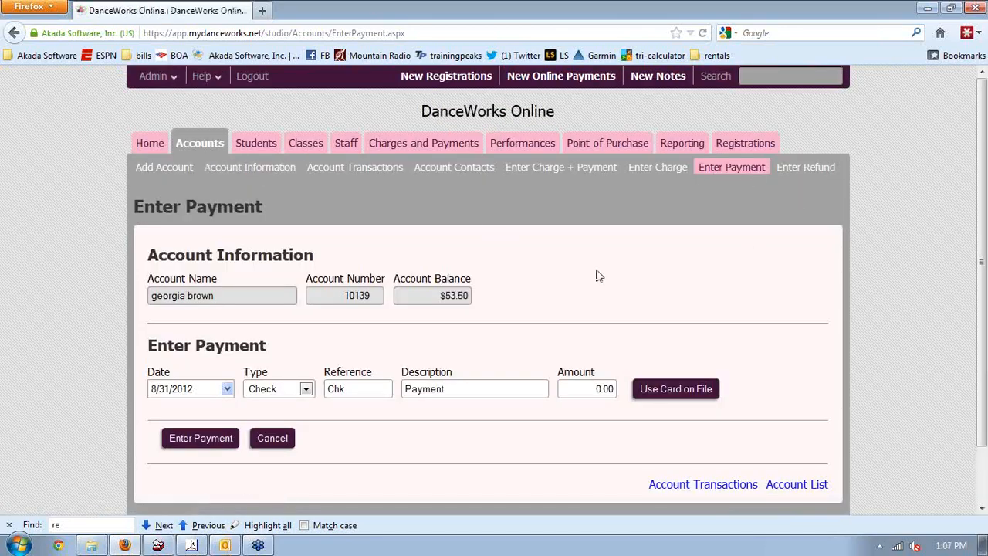
{"action": "scroll", "coordinate": [556, 276], "scroll_direction": "down", "scroll_amount": 2}
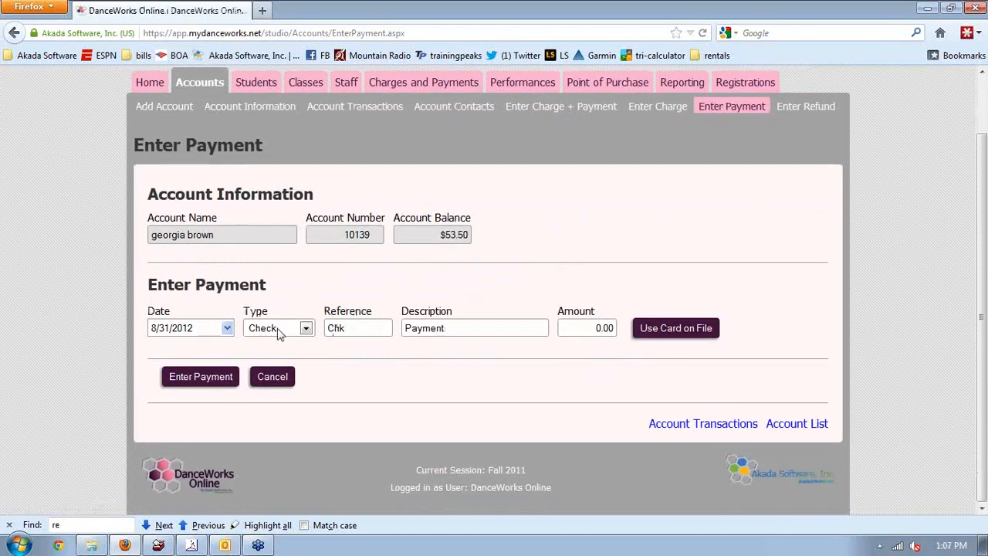
{"action": "left_click", "coordinate": [306, 329]}
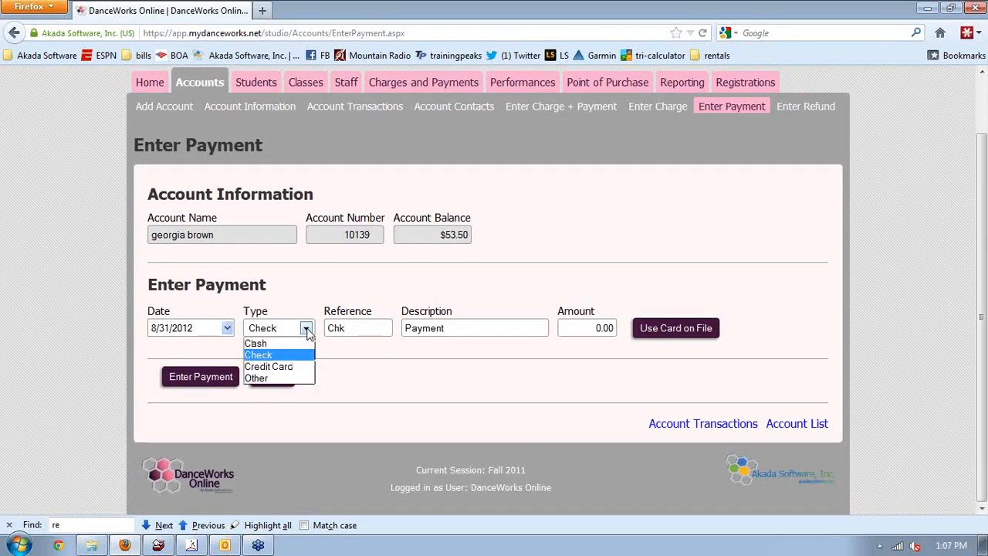
{"action": "left_click", "coordinate": [278, 368]}
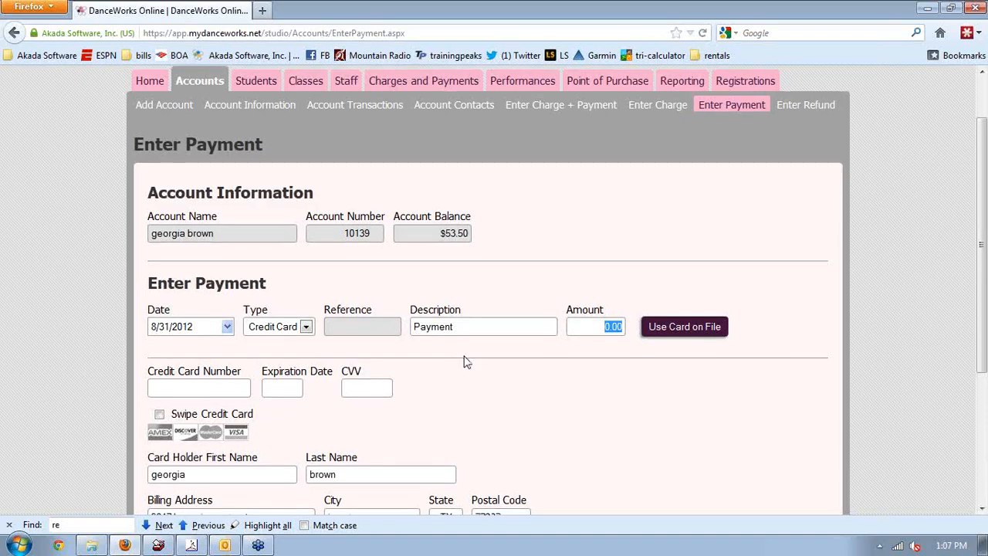
{"action": "scroll", "coordinate": [466, 361], "scroll_direction": "down", "scroll_amount": 3}
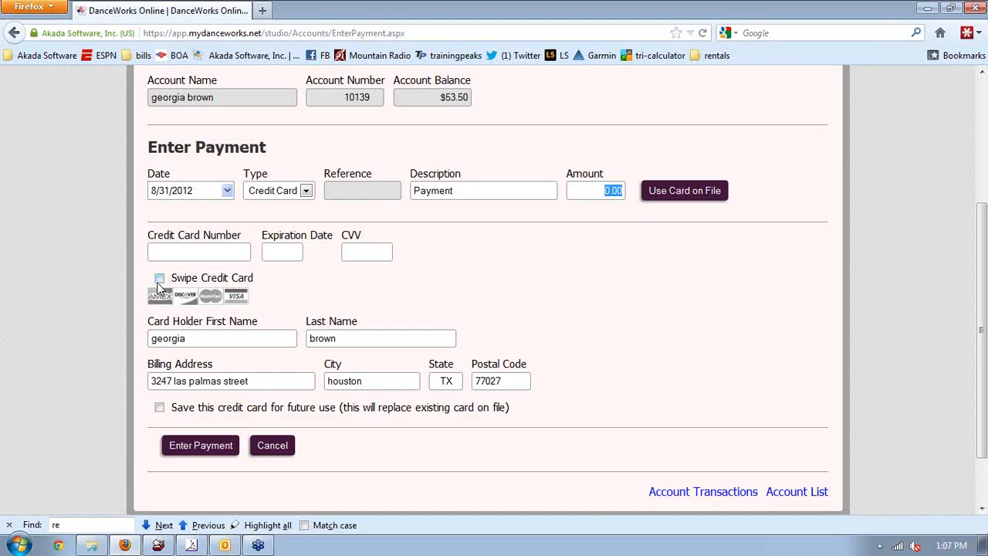
{"action": "left_click", "coordinate": [703, 198]}
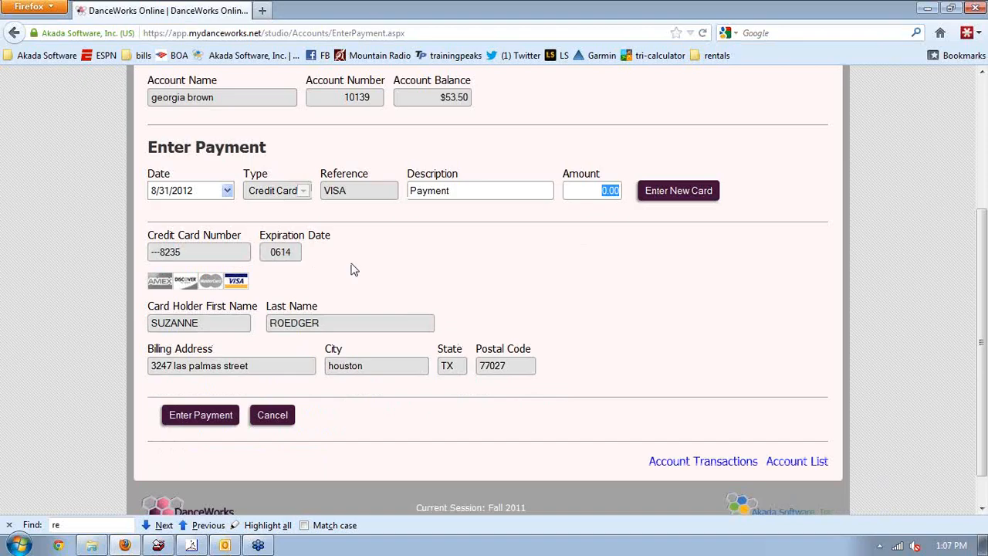
{"action": "type", "text": "1.00"}
{"action": "left_click", "coordinate": [201, 415]}
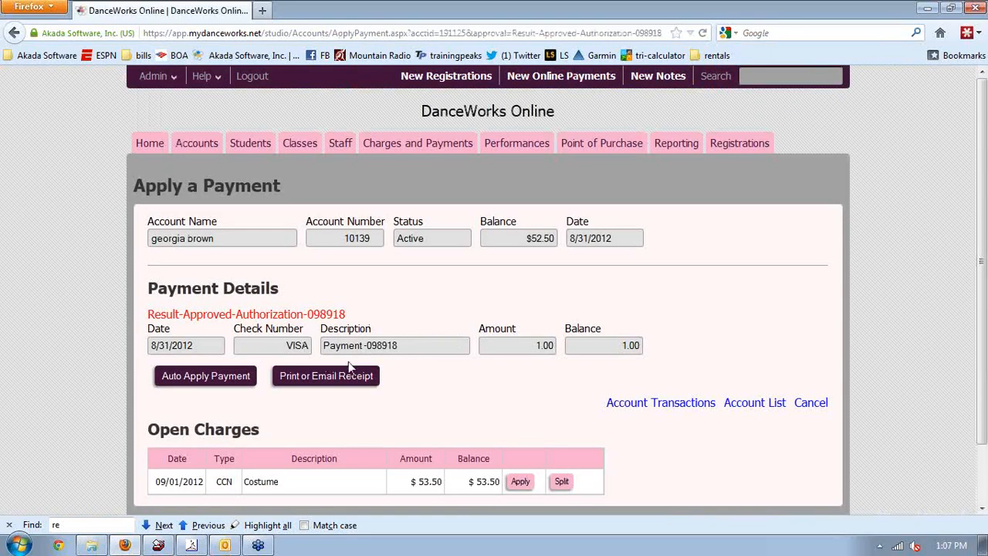
{"action": "scroll", "coordinate": [349, 361], "scroll_direction": "down", "scroll_amount": 2}
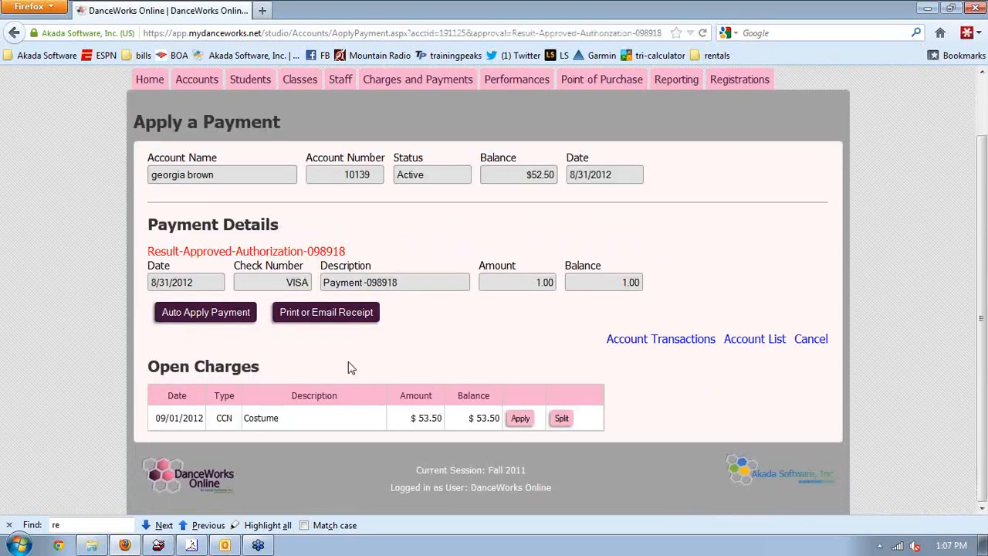
{"action": "left_click", "coordinate": [521, 418]}
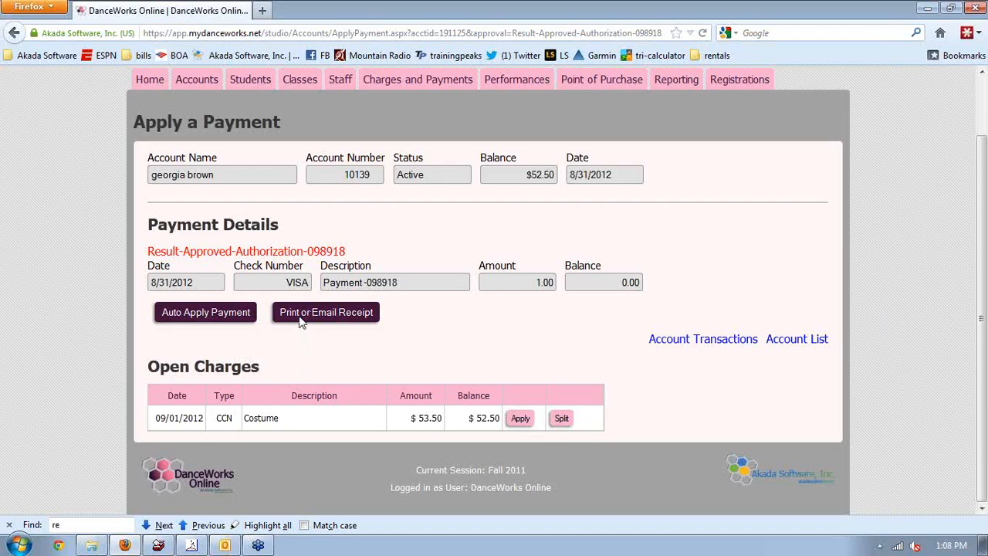
{"action": "left_click", "coordinate": [301, 317]}
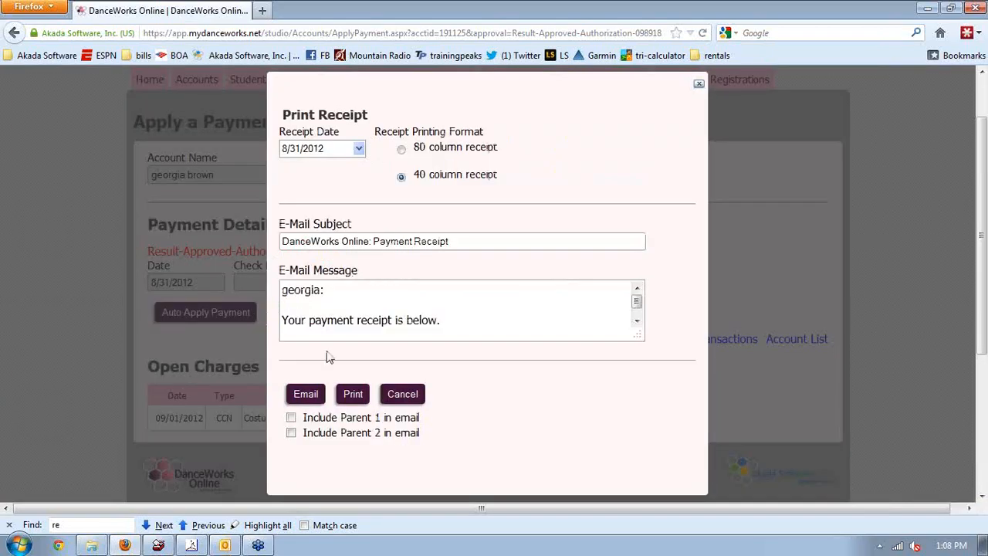
{"action": "left_click", "coordinate": [402, 395]}
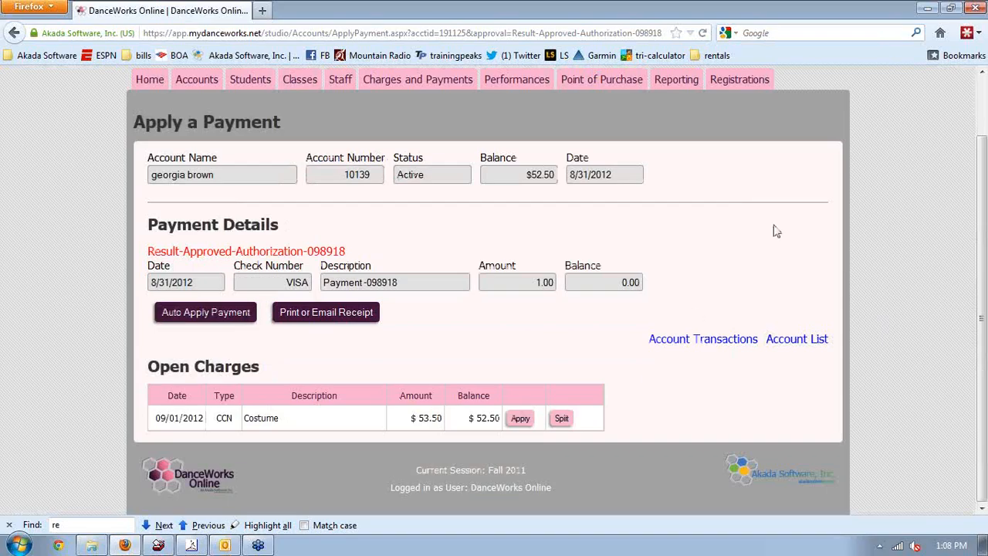
{"action": "left_click", "coordinate": [985, 91]}
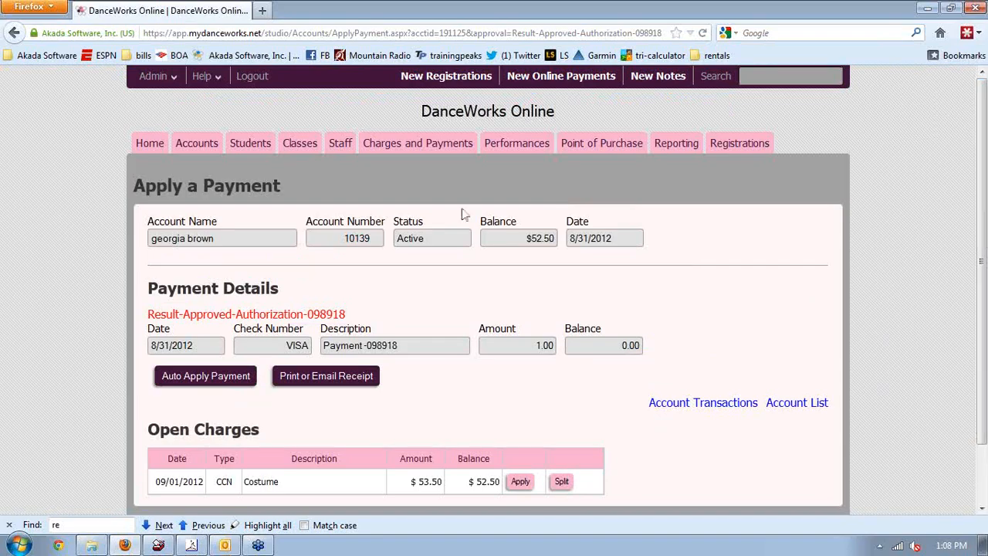
Open the family's account and start a charge-and-payment entry with the Registration charge code
{"action": "left_click", "coordinate": [202, 157]}
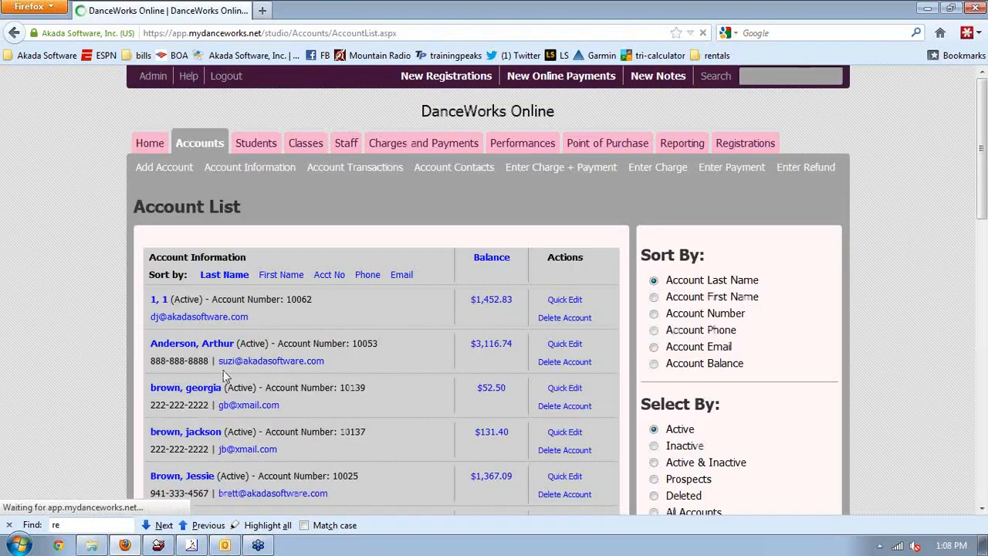
{"action": "left_click", "coordinate": [189, 388]}
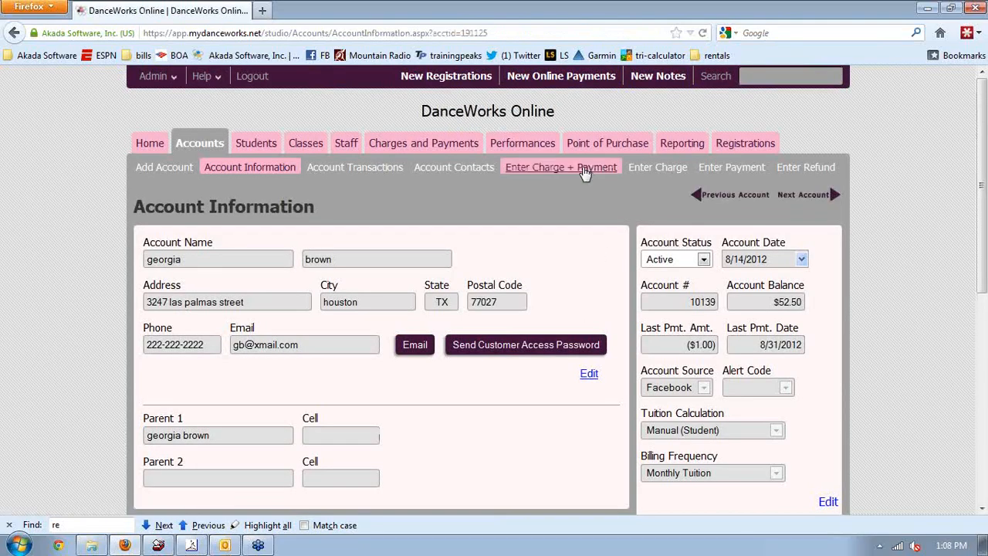
{"action": "left_click", "coordinate": [579, 168]}
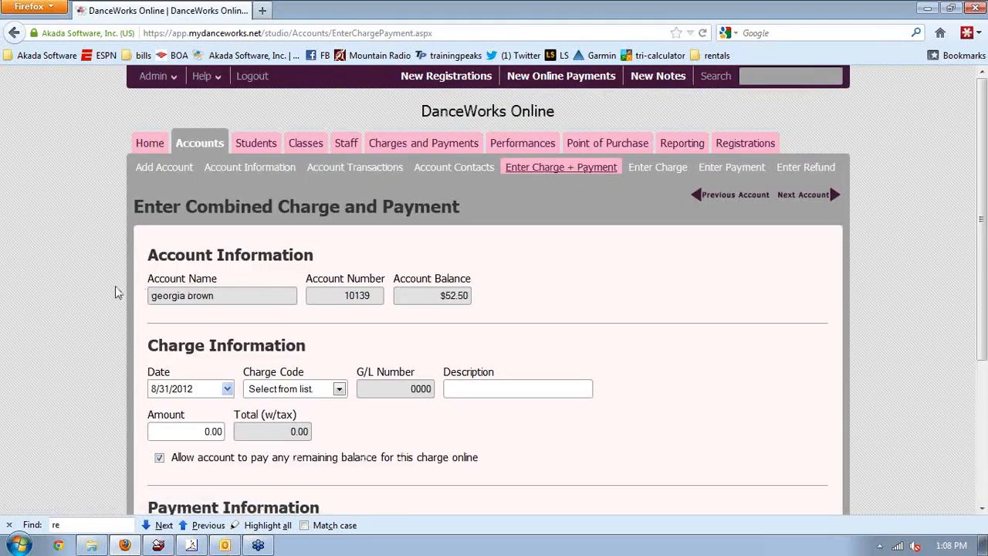
{"action": "scroll", "coordinate": [116, 292], "scroll_direction": "down", "scroll_amount": 5}
{"action": "left_click_drag", "start_coordinate": [482, 257], "coordinate": [434, 242]}
{"action": "left_click", "coordinate": [311, 191]}
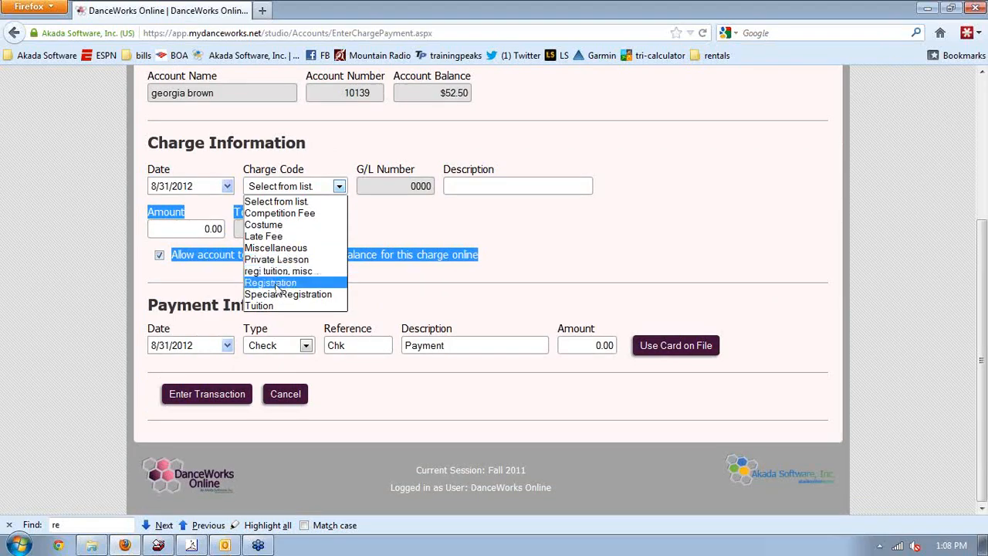
{"action": "left_click", "coordinate": [276, 285]}
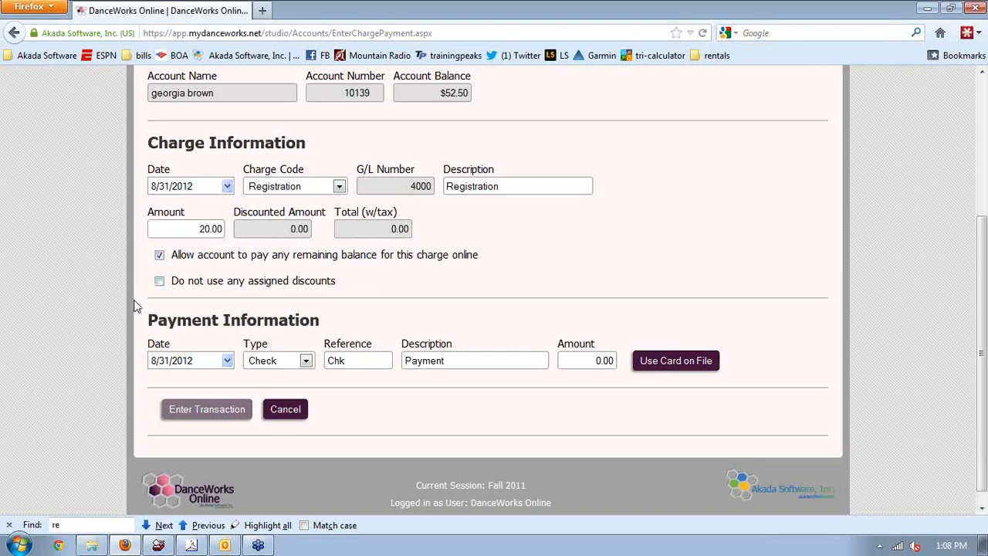
Set check reference 1009 and amount 20.00, exclude discounts, and submit the transaction
{"action": "scroll", "coordinate": [133, 307], "scroll_direction": "down", "scroll_amount": 1}
{"action": "left_click_drag", "start_coordinate": [134, 306], "coordinate": [221, 359]}
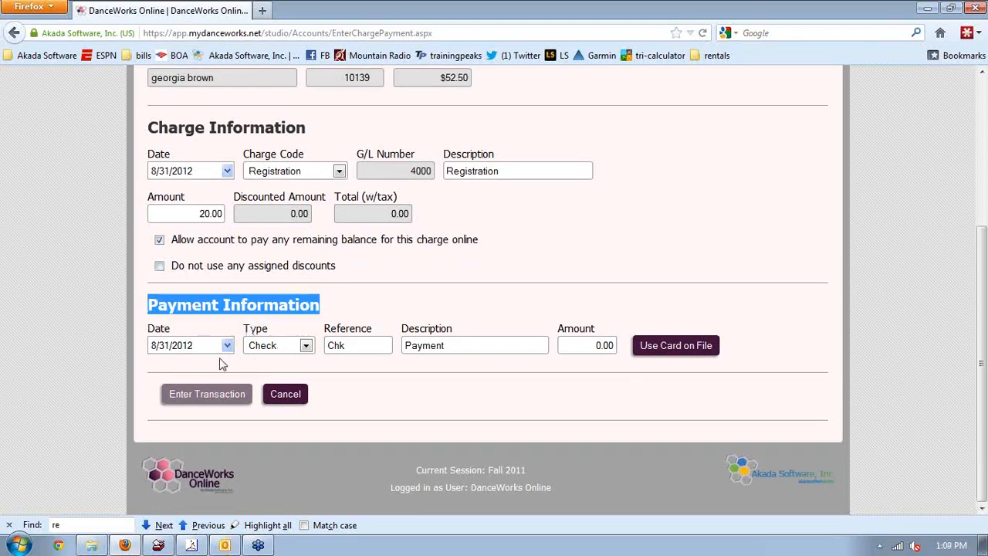
{"action": "left_click", "coordinate": [355, 345]}
{"action": "key", "text": "BackSpace"}
{"action": "key", "text": "BackSpace"}
{"action": "key", "text": "BackSpace"}
{"action": "type", "text": "1009"}
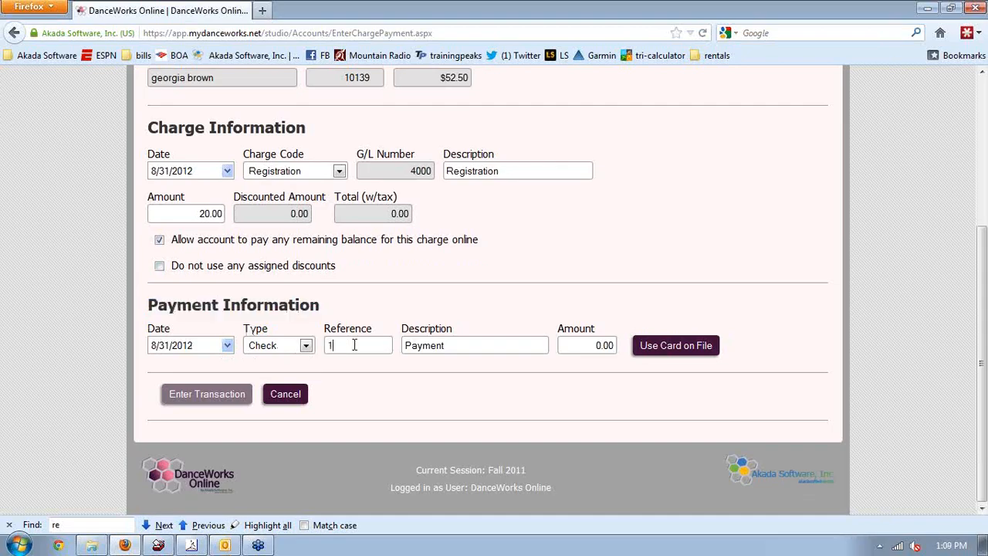
{"action": "left_click", "coordinate": [591, 351]}
{"action": "type", "text": "20.00"}
{"action": "left_click_drag", "start_coordinate": [402, 244], "coordinate": [400, 309]}
{"action": "left_click", "coordinate": [429, 311]}
{"action": "left_click", "coordinate": [159, 267]}
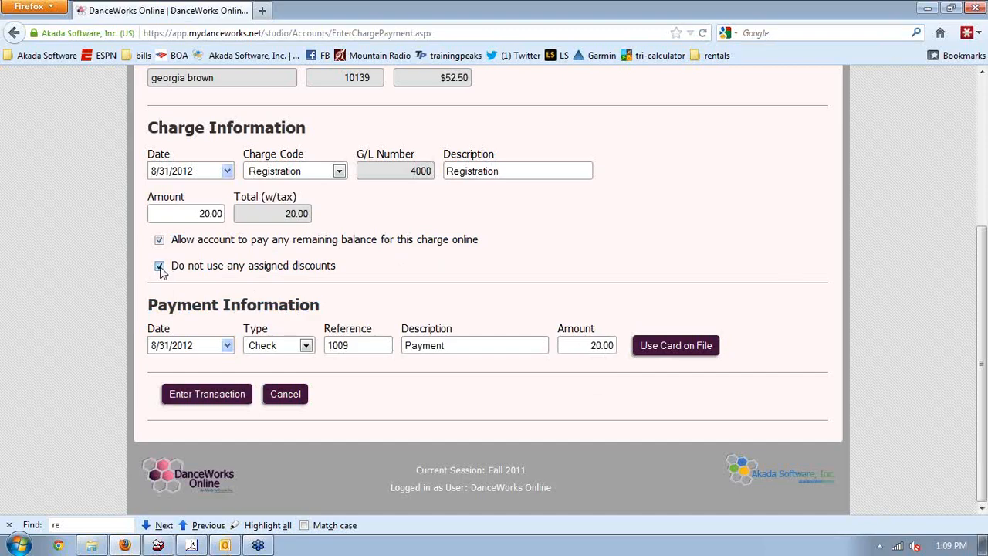
{"action": "left_click", "coordinate": [202, 395]}
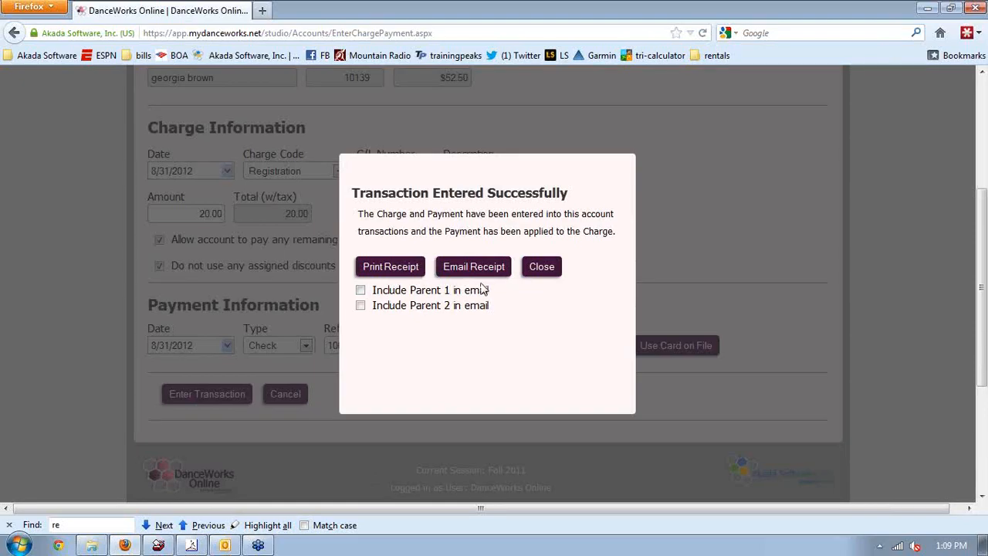
Leave both parents off the receipt email, close the confirmation, and cancel the blank form
{"action": "left_click", "coordinate": [401, 294]}
{"action": "left_click", "coordinate": [360, 306]}
{"action": "left_click", "coordinate": [361, 291]}
{"action": "left_click", "coordinate": [361, 306]}
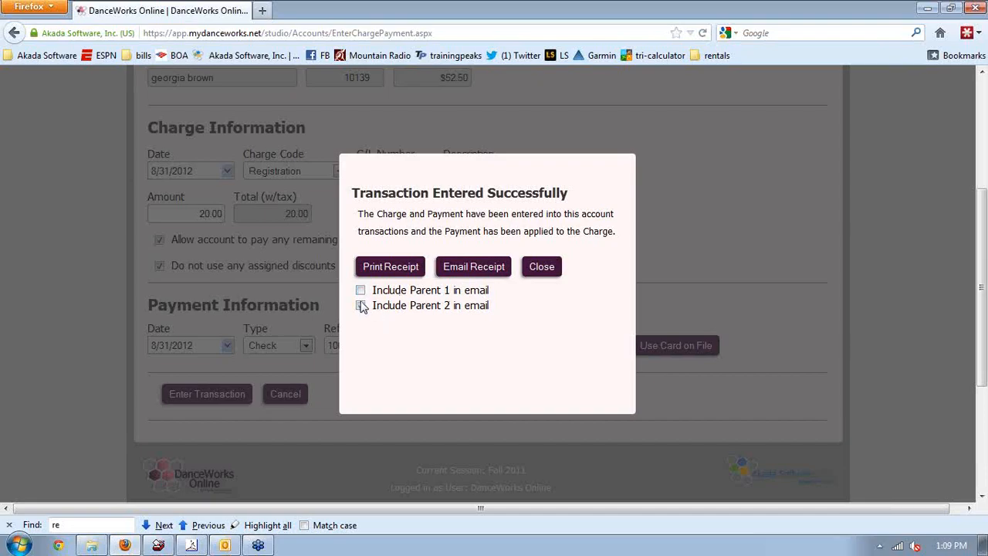
{"action": "left_click", "coordinate": [540, 268]}
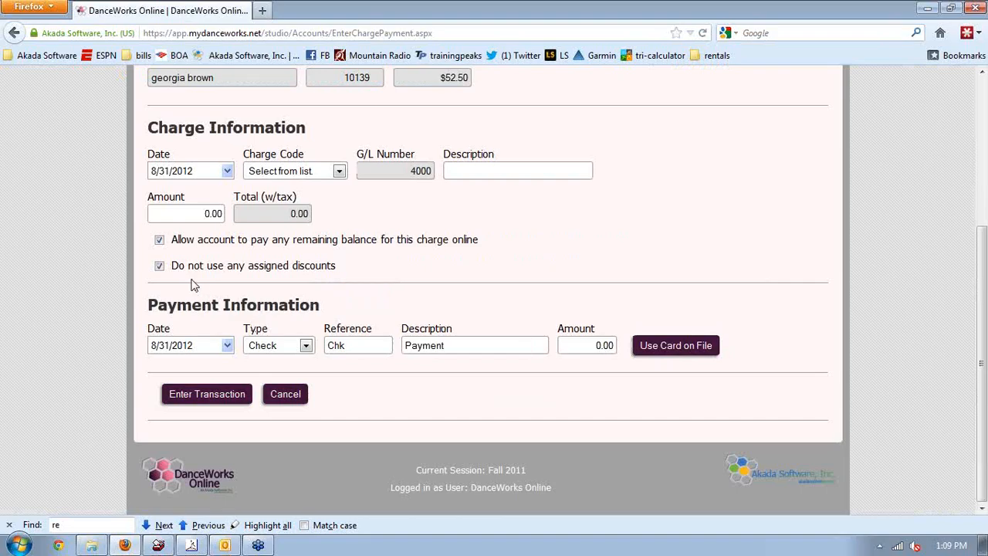
{"action": "left_click", "coordinate": [159, 266]}
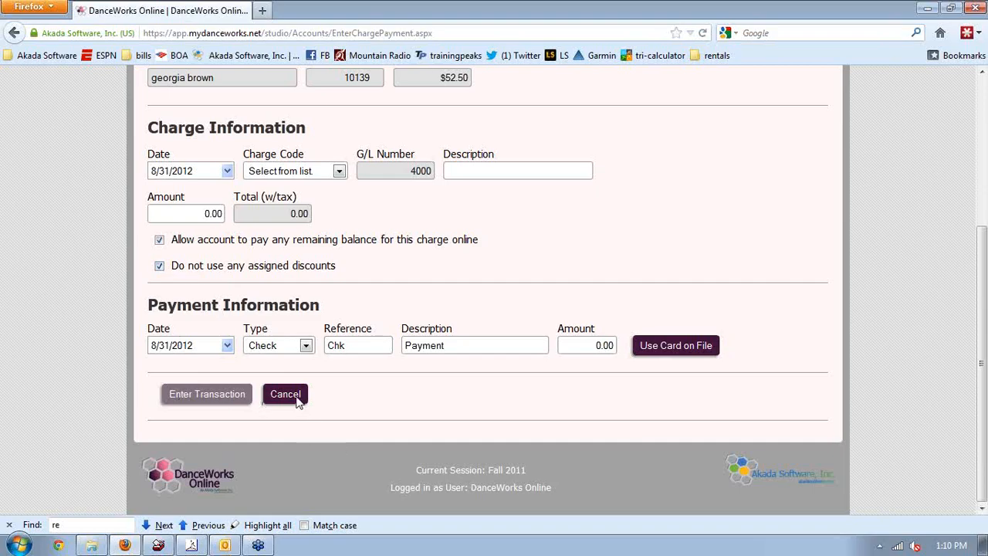
{"action": "left_click", "coordinate": [296, 398]}
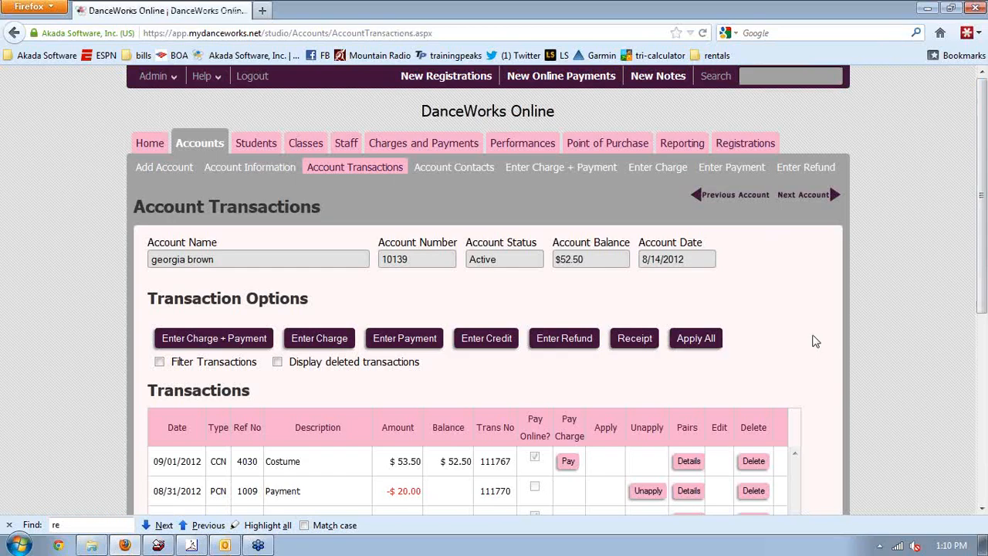
Go to Reporting, detour through Accounts to another family's account, then return to Reporting Home
{"action": "left_click", "coordinate": [695, 145]}
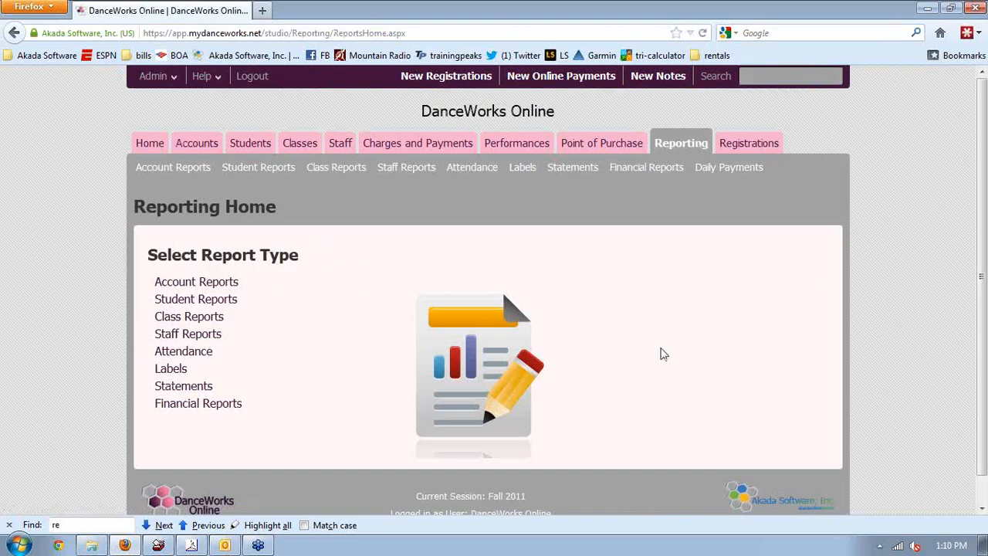
{"action": "left_click", "coordinate": [812, 83]}
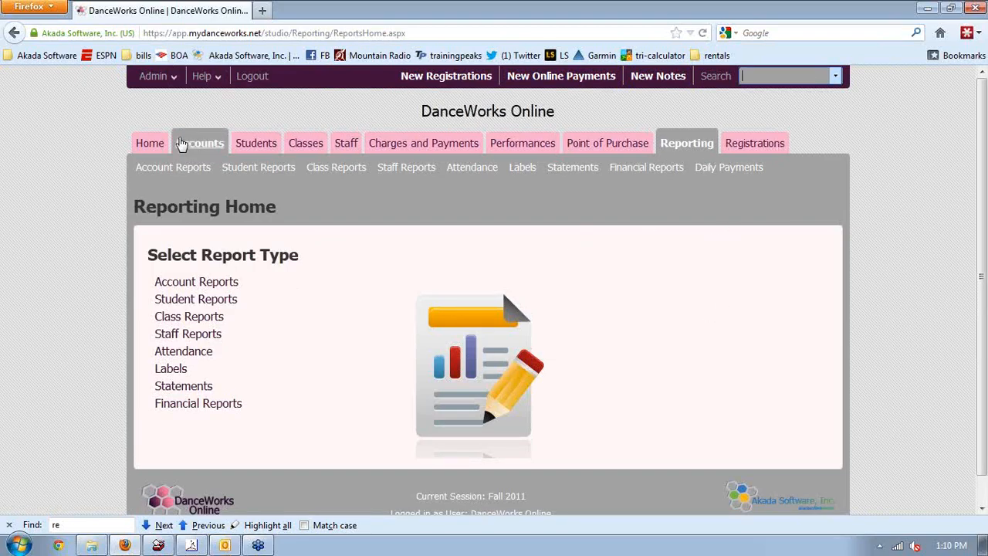
{"action": "left_click", "coordinate": [192, 147]}
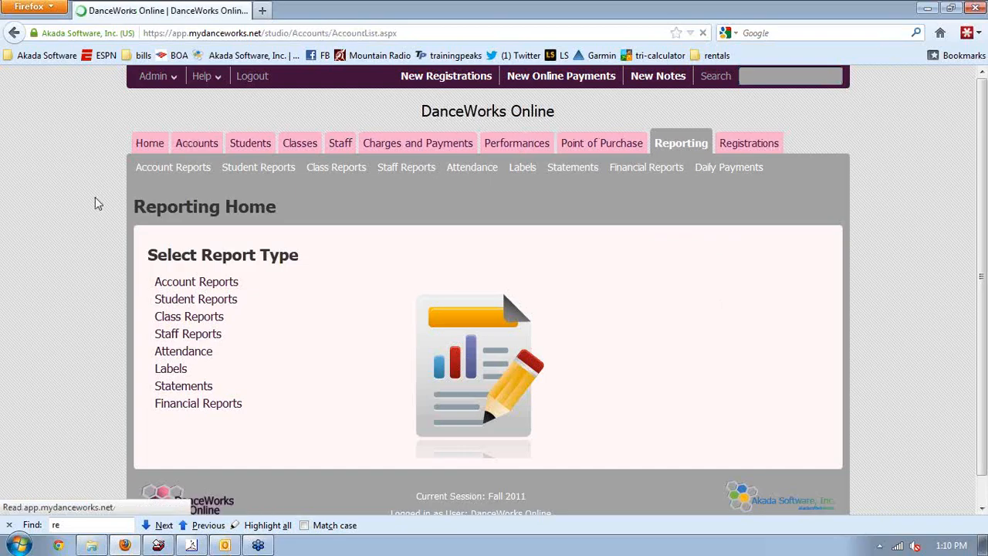
{"action": "scroll", "coordinate": [95, 203], "scroll_direction": "down", "scroll_amount": 8}
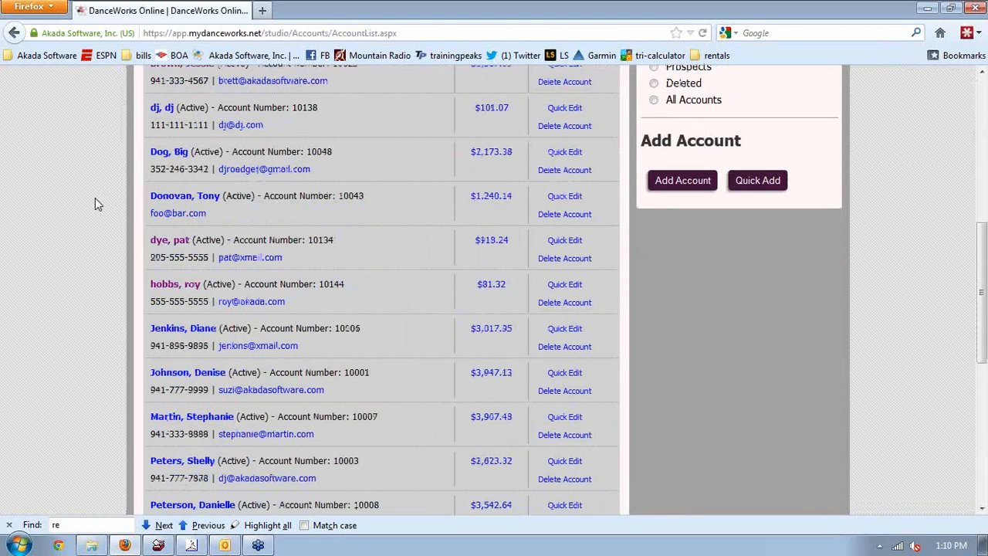
{"action": "left_click", "coordinate": [179, 393]}
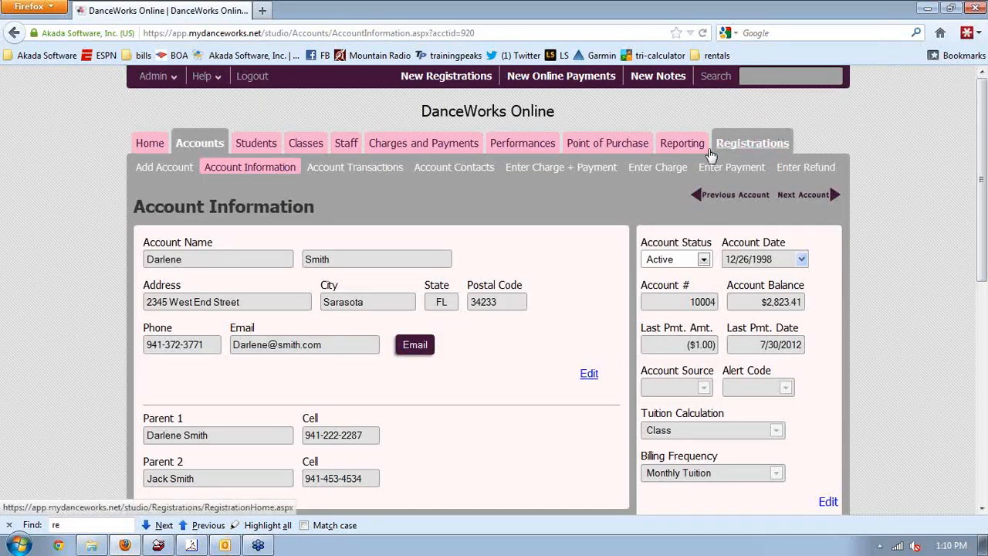
{"action": "left_click", "coordinate": [686, 145]}
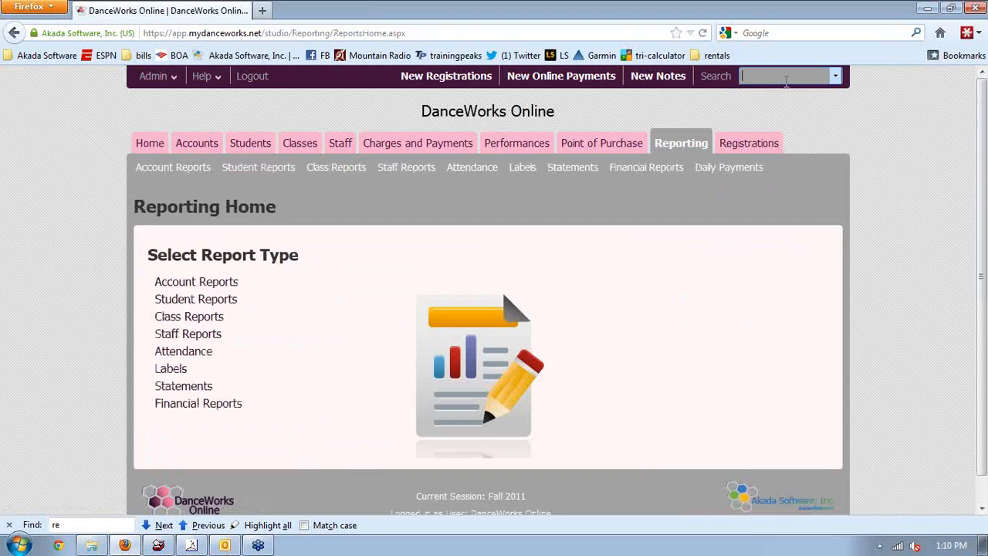
Quick-search the accounts for 'smith'
{"action": "left_click", "coordinate": [786, 80]}
{"action": "type", "text": "smith"}
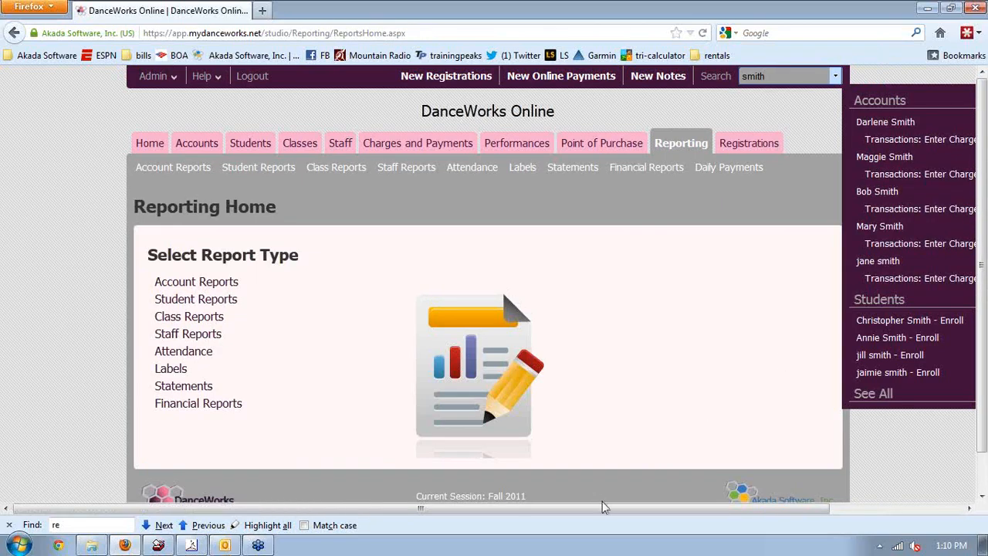
{"action": "left_click_drag", "start_coordinate": [597, 515], "coordinate": [691, 515]}
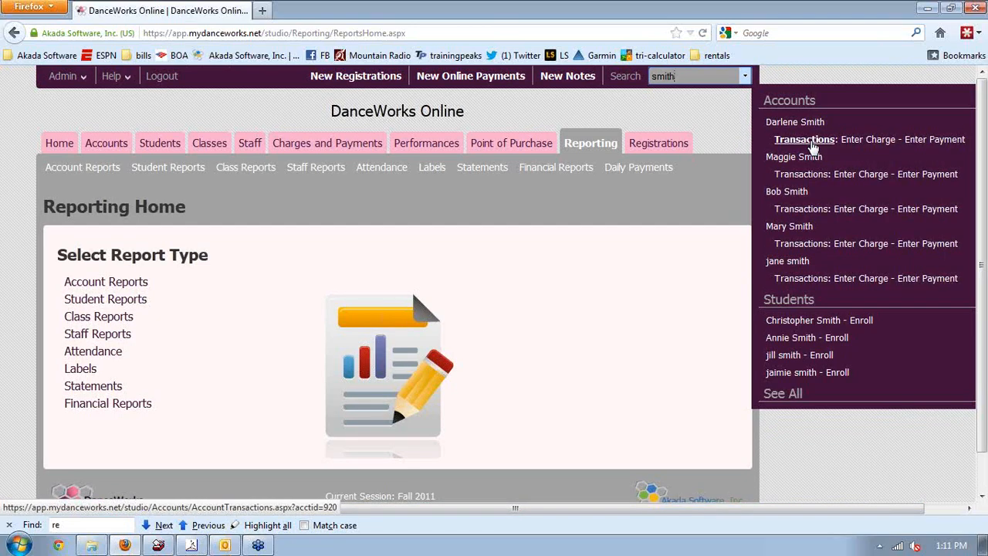
Start a credit card payment with the card on file for the found account, then cancel it
{"action": "left_click", "coordinate": [927, 142]}
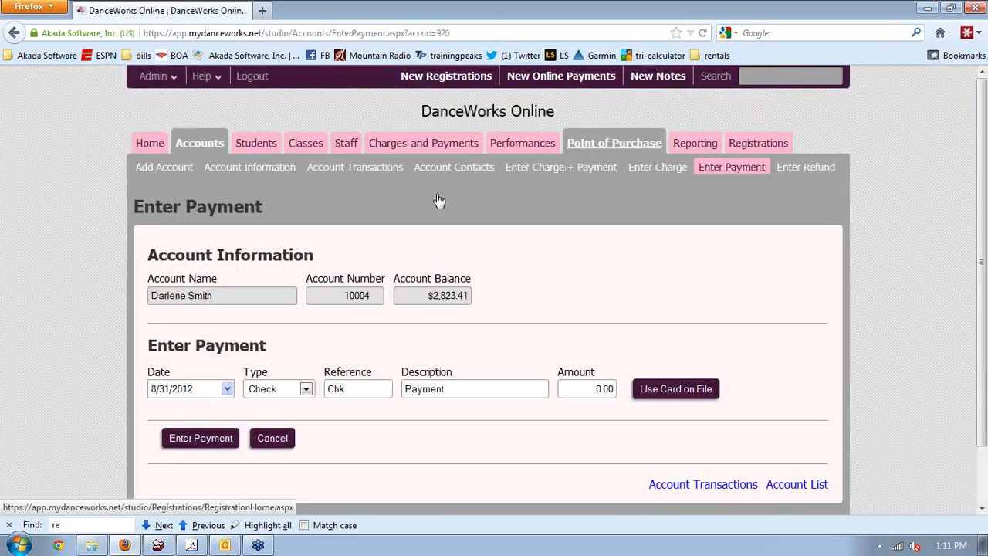
{"action": "scroll", "coordinate": [543, 277], "scroll_direction": "down", "scroll_amount": 2}
{"action": "left_click_drag", "start_coordinate": [523, 278], "coordinate": [335, 358]}
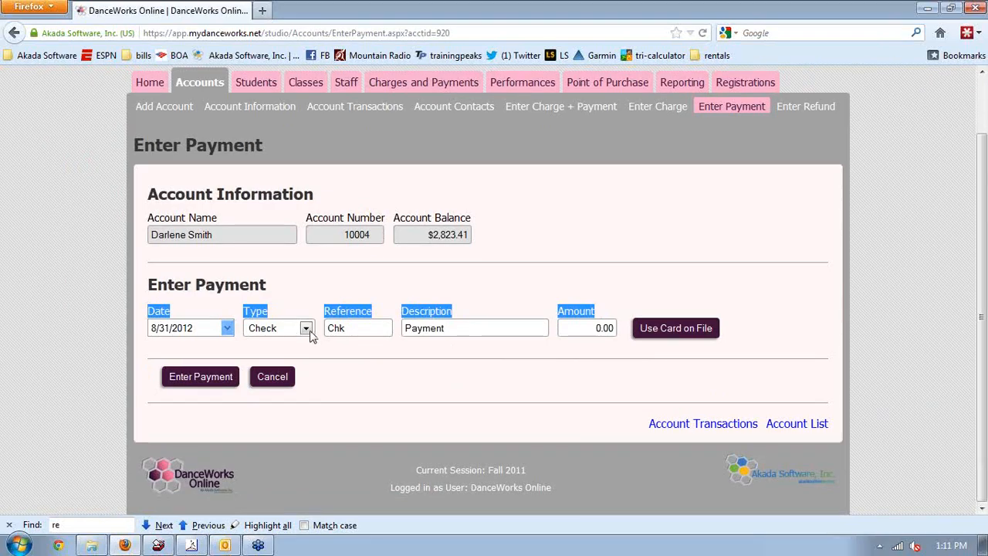
{"action": "left_click", "coordinate": [307, 329]}
{"action": "left_click", "coordinate": [286, 367]}
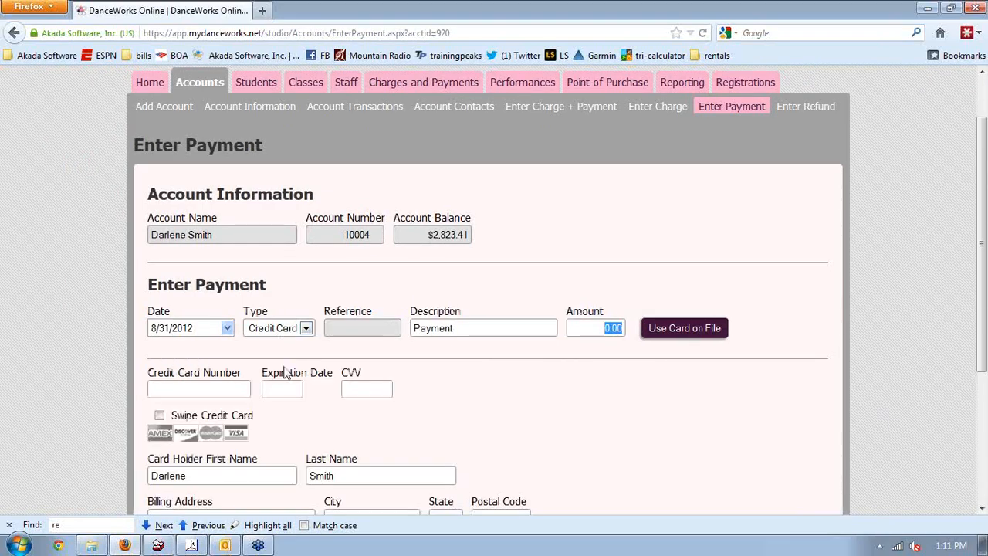
{"action": "left_click", "coordinate": [653, 334]}
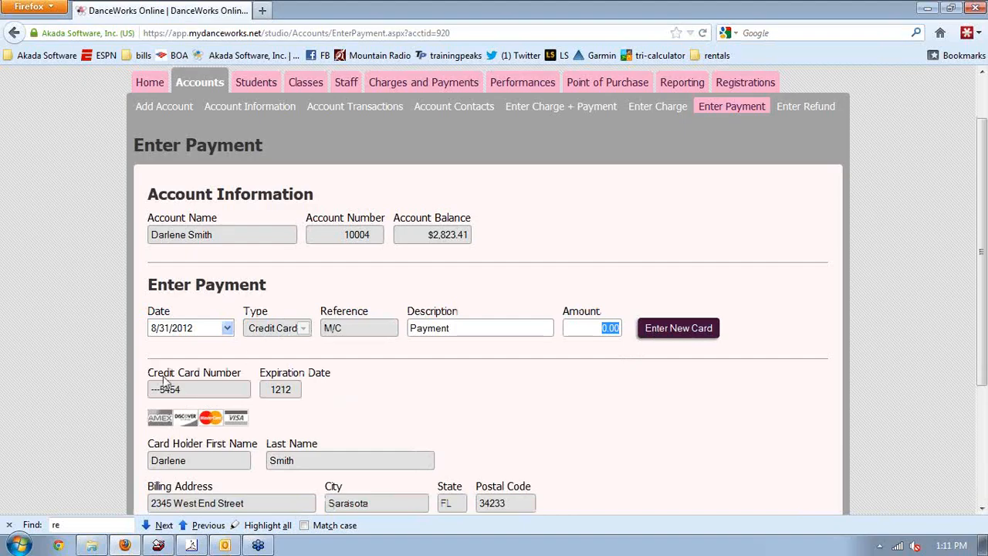
{"action": "scroll", "coordinate": [407, 388], "scroll_direction": "down", "scroll_amount": 3}
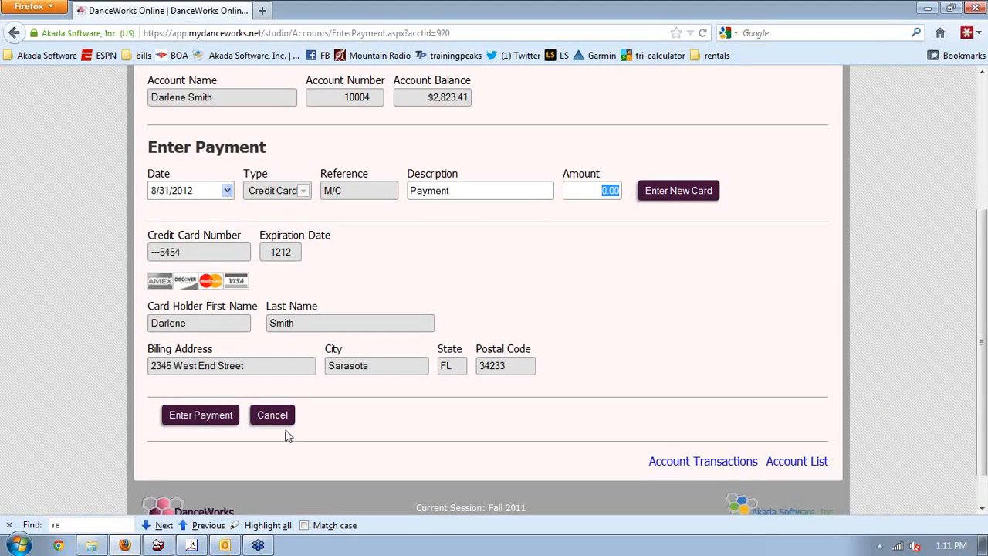
{"action": "left_click", "coordinate": [283, 421]}
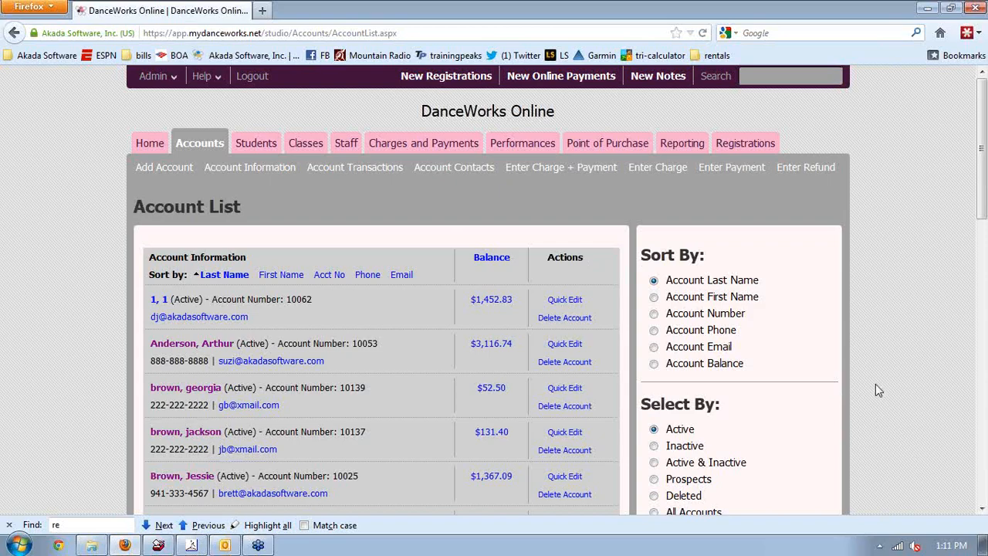
Open the BALLET - ADV - 123 class from the Class List and review its roster
{"action": "left_click", "coordinate": [303, 152]}
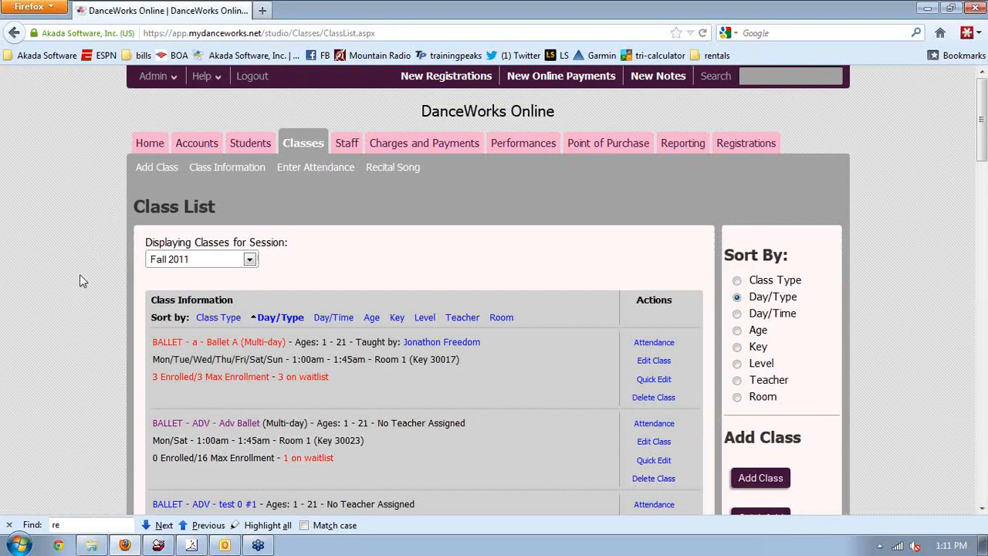
{"action": "scroll", "coordinate": [66, 325], "scroll_direction": "down", "scroll_amount": 4}
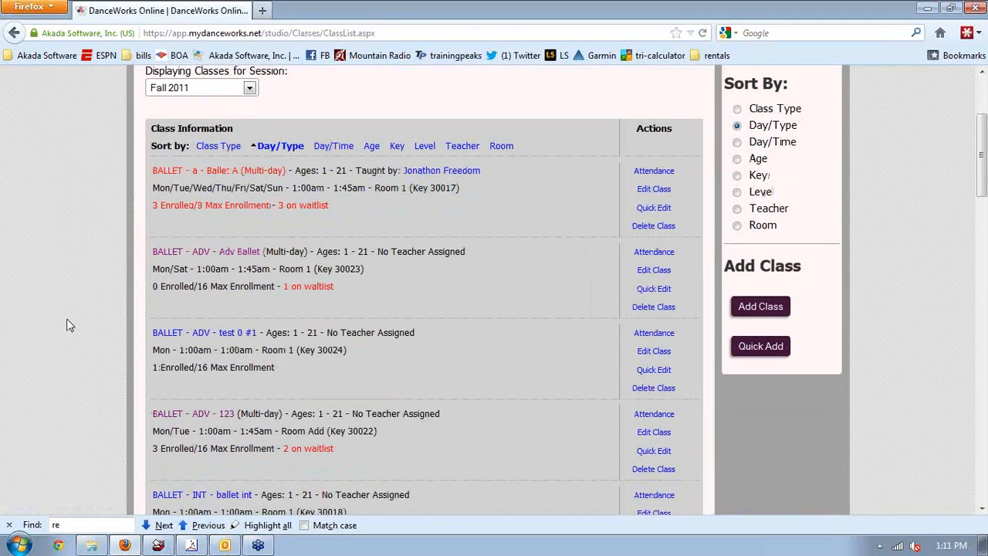
{"action": "scroll", "coordinate": [67, 325], "scroll_direction": "down", "scroll_amount": 1}
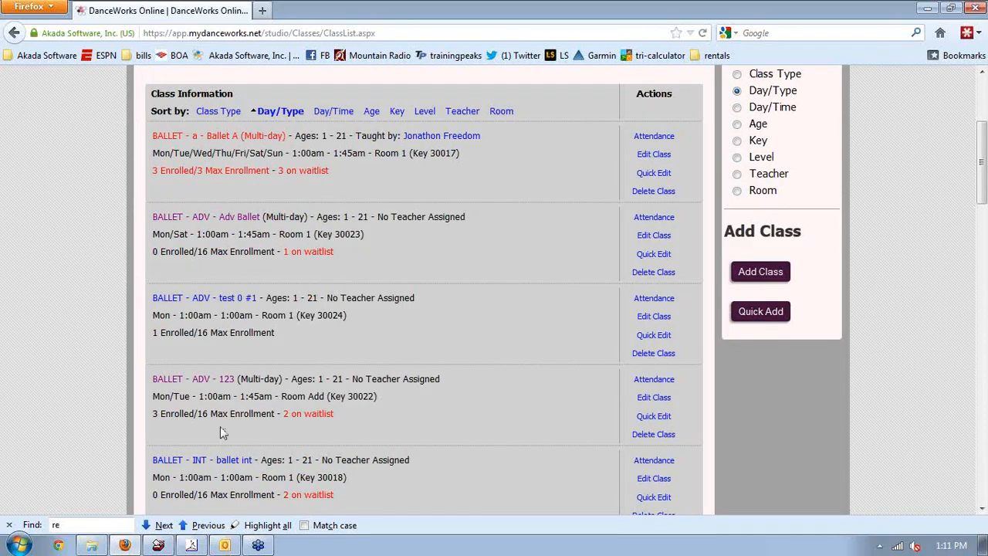
{"action": "left_click", "coordinate": [205, 383]}
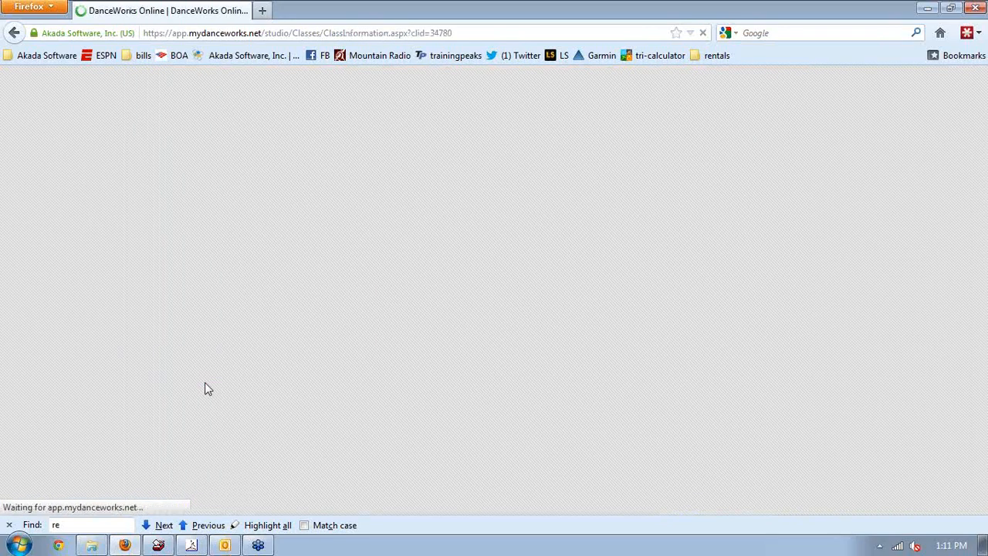
{"action": "scroll", "coordinate": [118, 312], "scroll_direction": "down", "scroll_amount": 4}
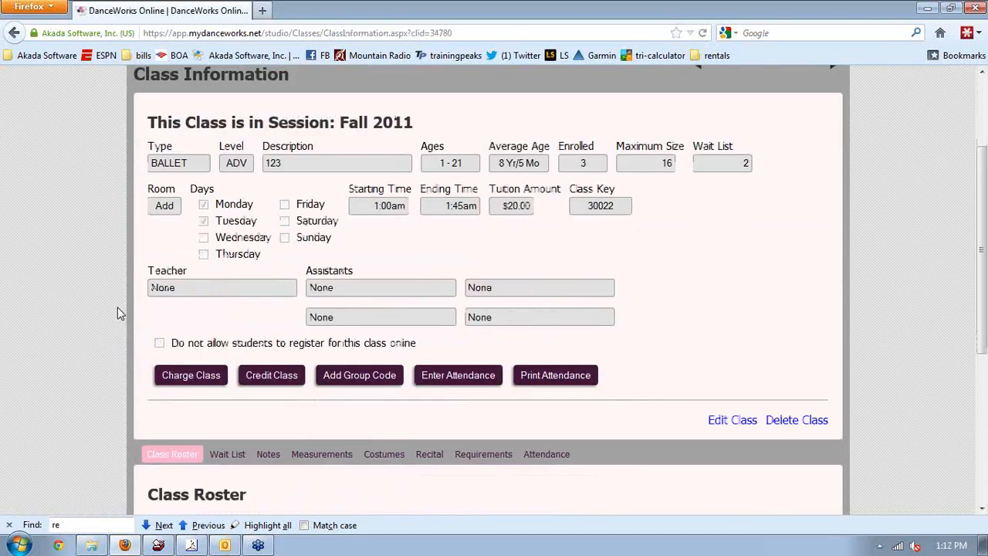
{"action": "scroll", "coordinate": [117, 313], "scroll_direction": "down", "scroll_amount": 4}
{"action": "scroll", "coordinate": [117, 313], "scroll_direction": "up", "scroll_amount": 1}
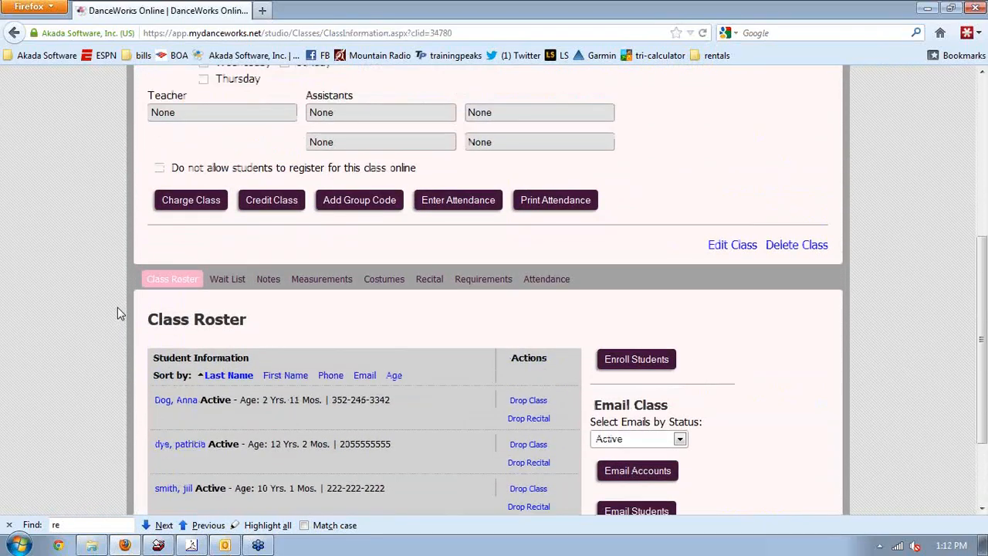
{"action": "scroll", "coordinate": [117, 312], "scroll_direction": "up", "scroll_amount": 3}
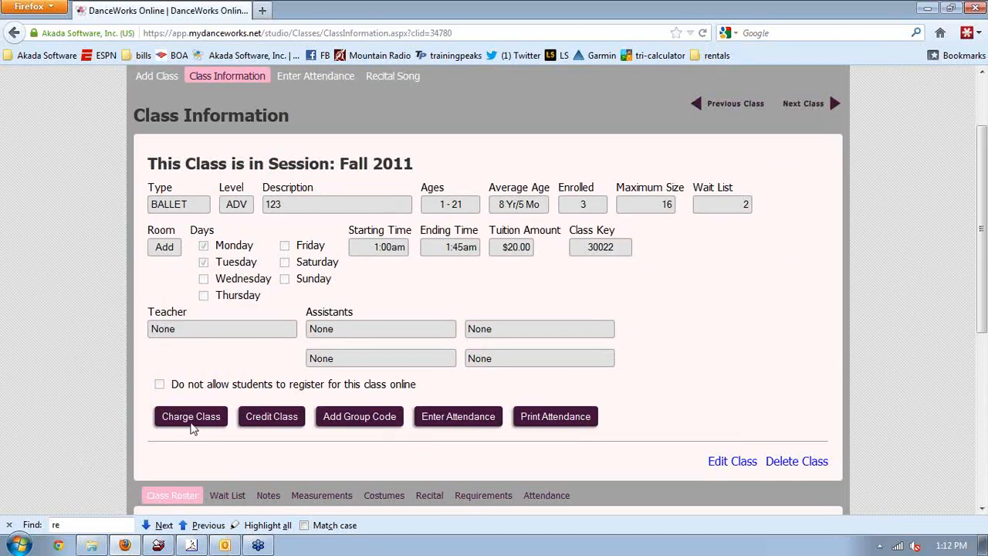
Charge class 123 a $10.00 Miscellaneous 'party fee' with assigned discounts excluded
{"action": "left_click", "coordinate": [192, 424]}
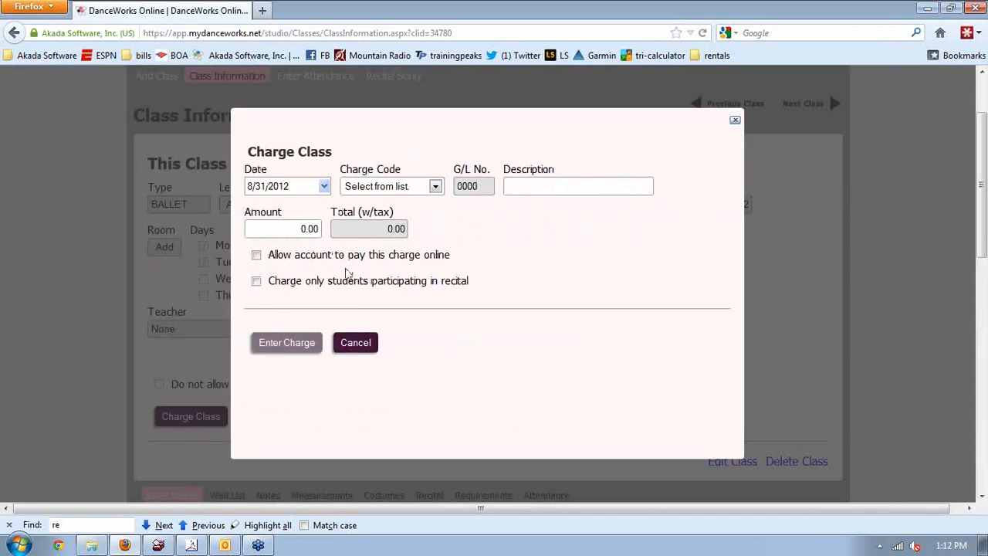
{"action": "left_click", "coordinate": [391, 189]}
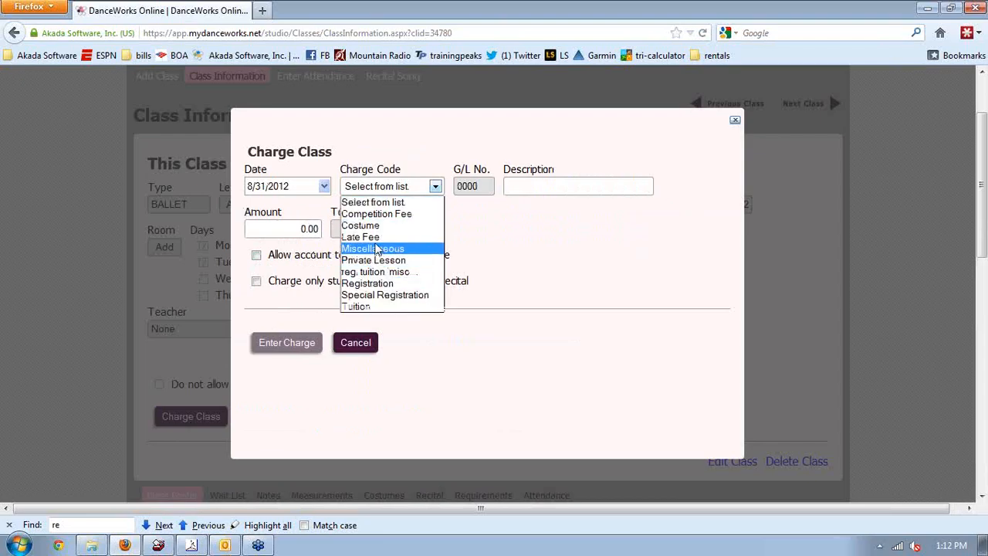
{"action": "left_click", "coordinate": [376, 249]}
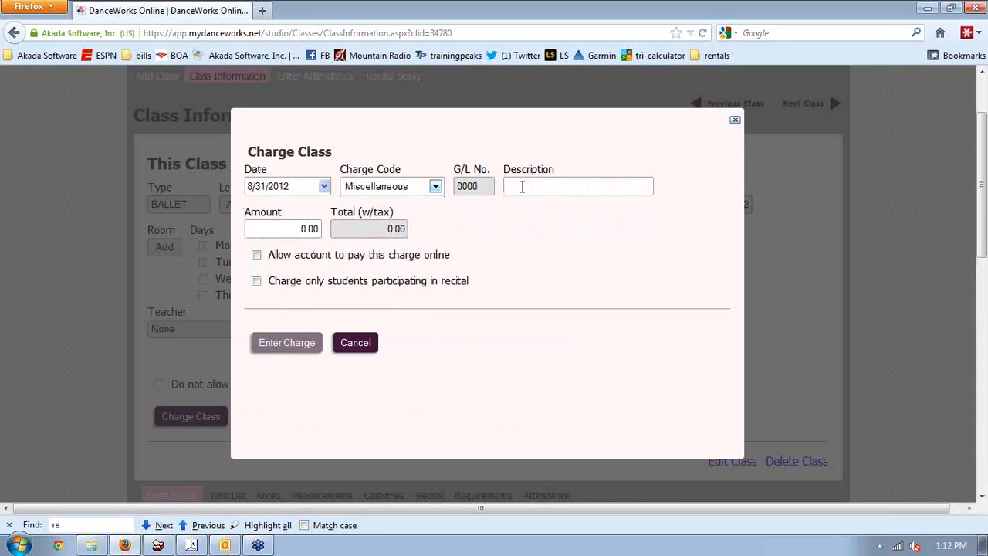
{"action": "left_click_drag", "start_coordinate": [594, 189], "coordinate": [508, 189]}
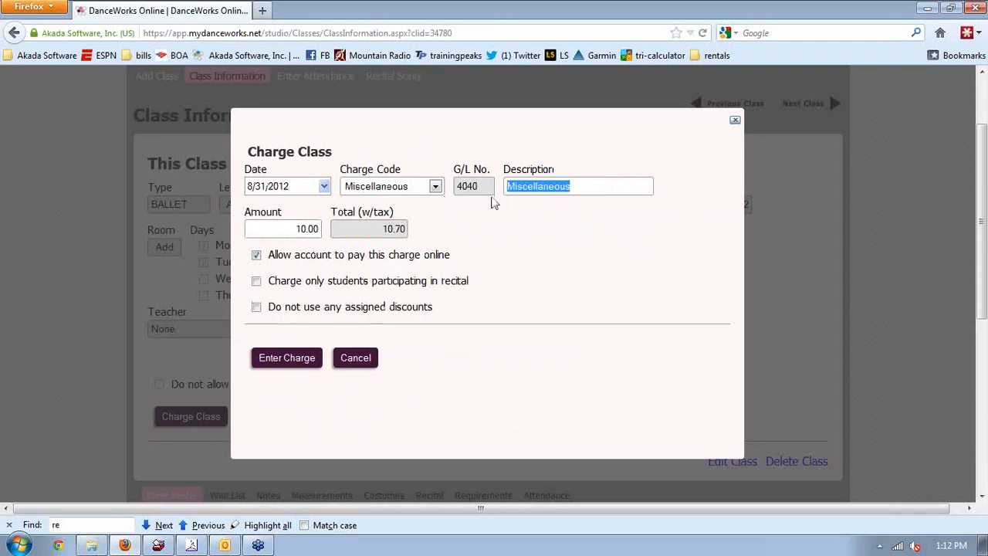
{"action": "type", "text": "party fee"}
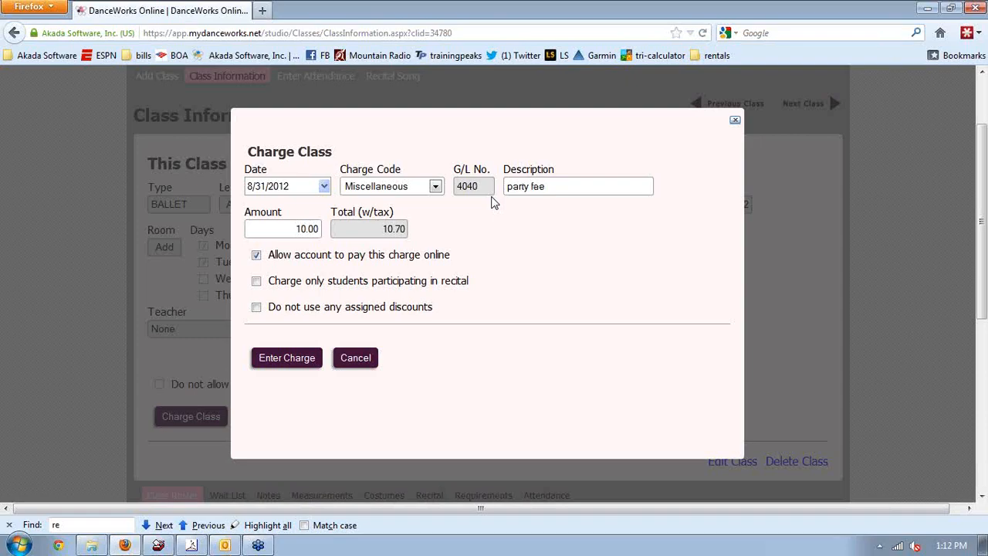
{"action": "key", "text": "Tab"}
{"action": "left_click", "coordinate": [502, 287]}
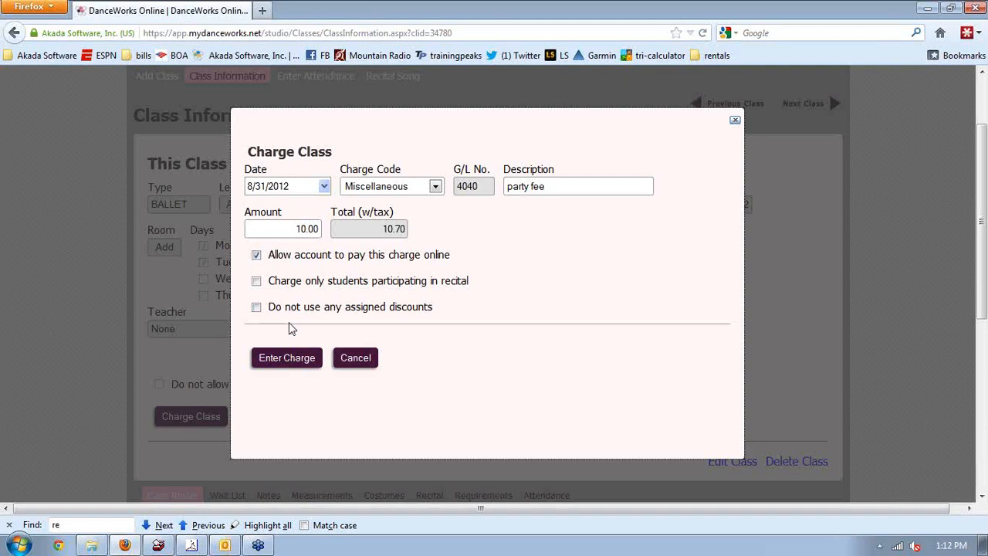
{"action": "left_click", "coordinate": [256, 307]}
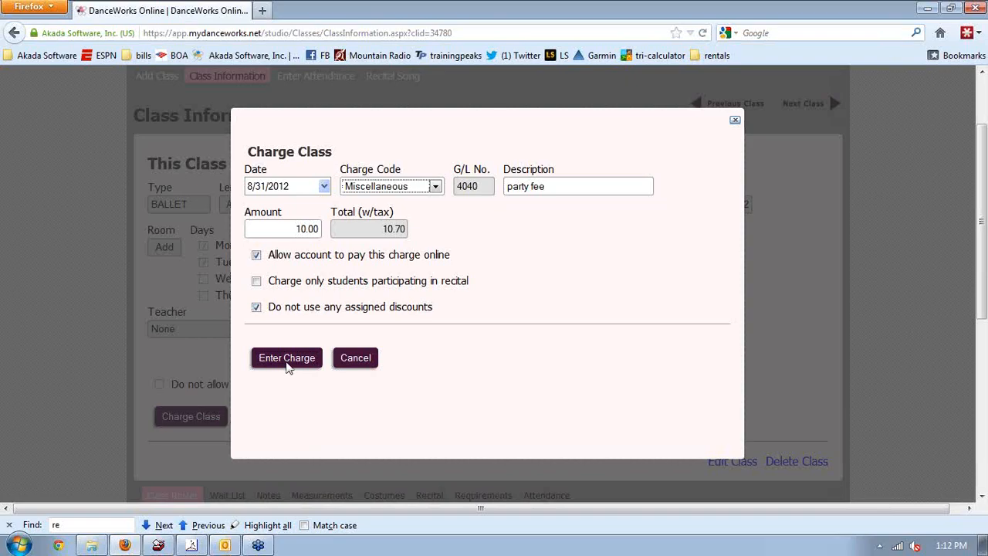
{"action": "left_click", "coordinate": [287, 363]}
{"action": "scroll", "coordinate": [144, 336], "scroll_direction": "down", "scroll_amount": 3}
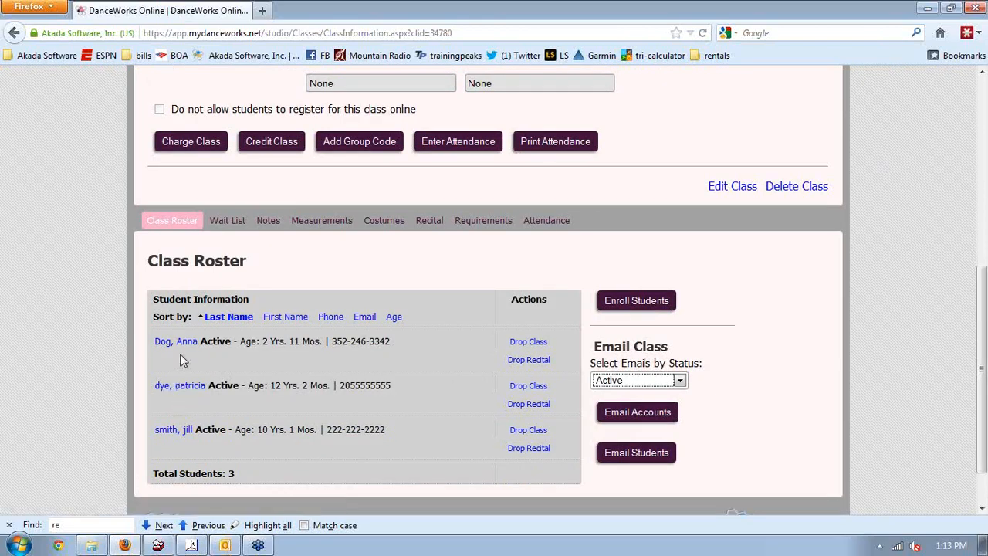
Check a rostered student's family transactions for the $10.70 party fee, then reopen the Adv Ballet class
{"action": "left_click", "coordinate": [189, 437]}
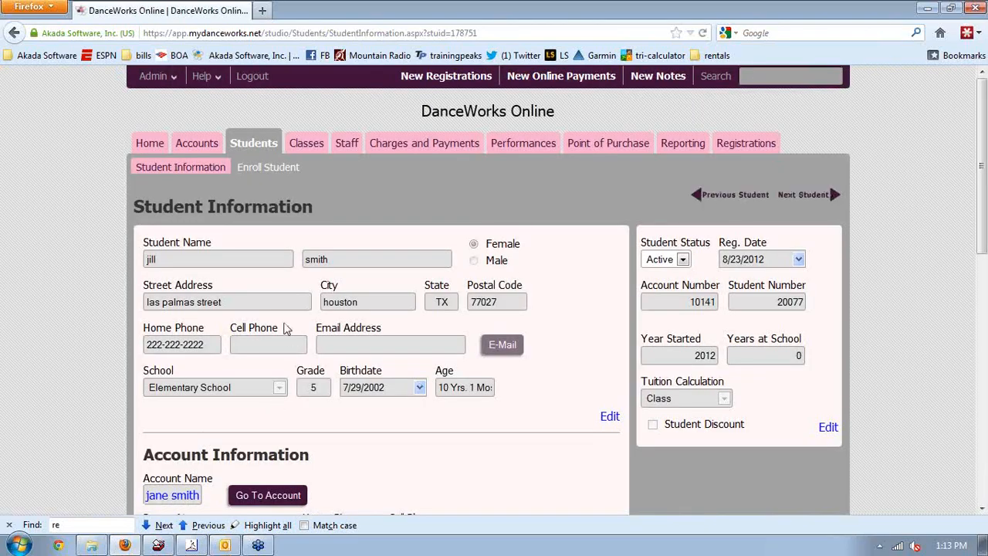
{"action": "left_click", "coordinate": [171, 496]}
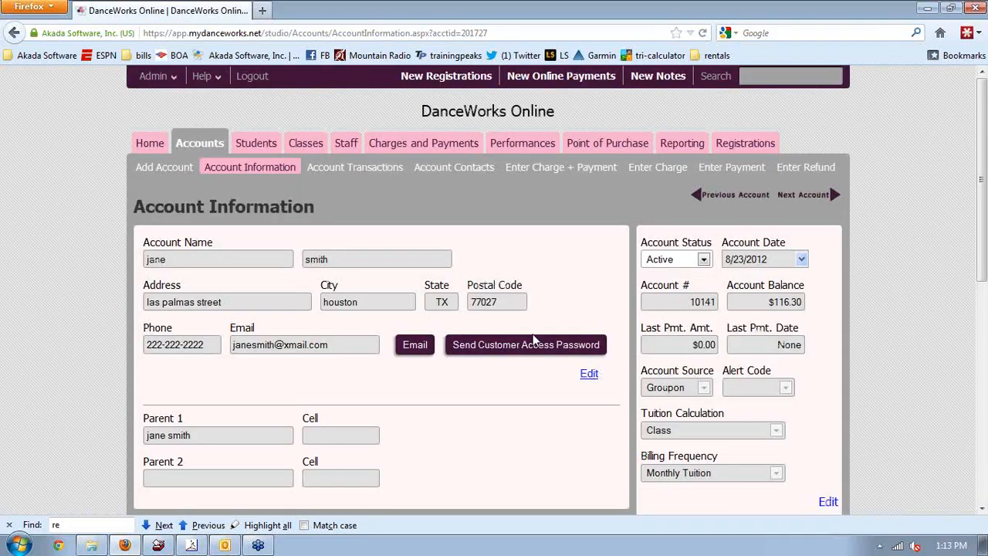
{"action": "left_click", "coordinate": [408, 171]}
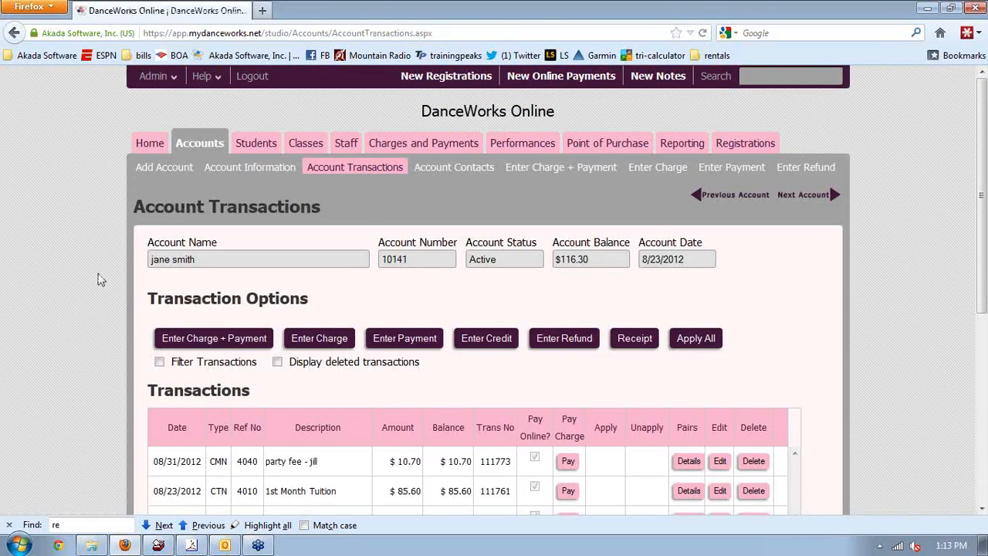
{"action": "scroll", "coordinate": [98, 279], "scroll_direction": "down", "scroll_amount": 3}
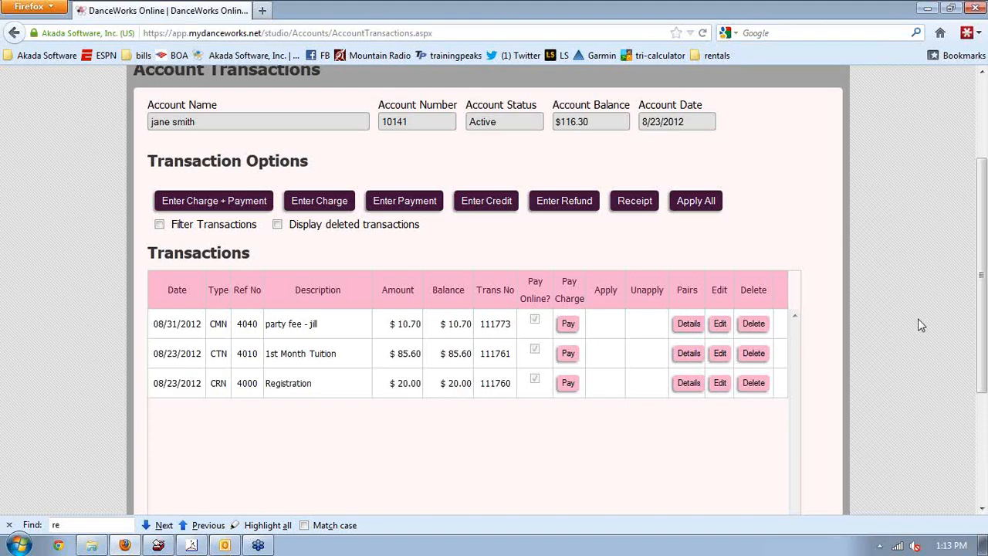
{"action": "scroll", "coordinate": [986, 133], "scroll_direction": "up", "scroll_amount": 3}
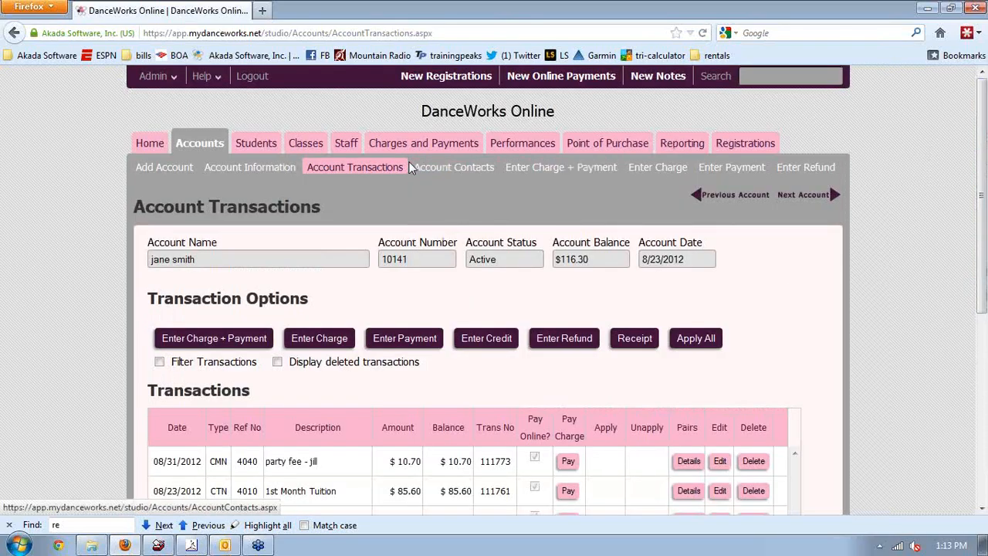
{"action": "left_click", "coordinate": [306, 143]}
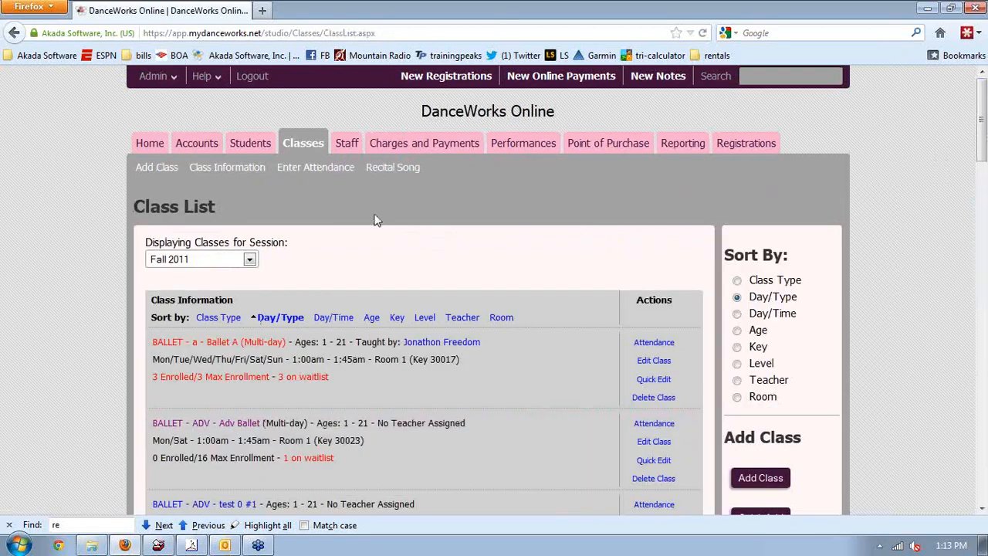
{"action": "left_click", "coordinate": [205, 424]}
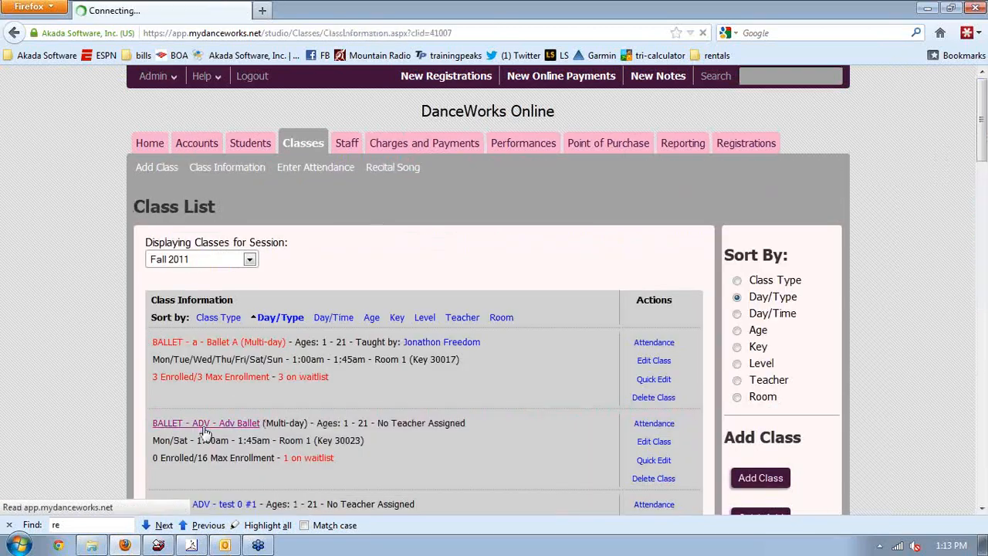
Start a whole-class credit on Fall 2011 Adv Ballet, cancel it, and return to the top
{"action": "scroll", "coordinate": [95, 366], "scroll_direction": "down", "scroll_amount": 5}
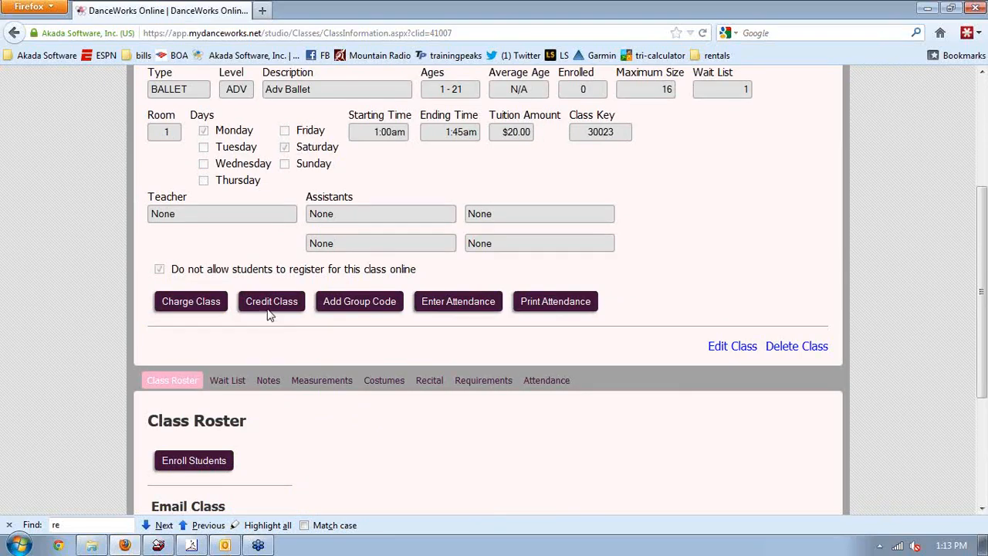
{"action": "left_click", "coordinate": [268, 309]}
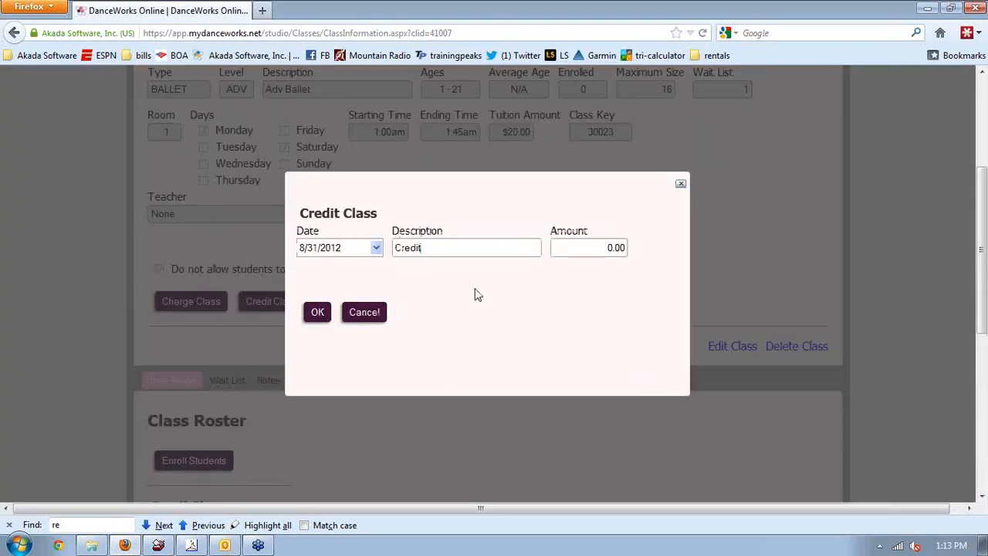
{"action": "left_click", "coordinate": [373, 312]}
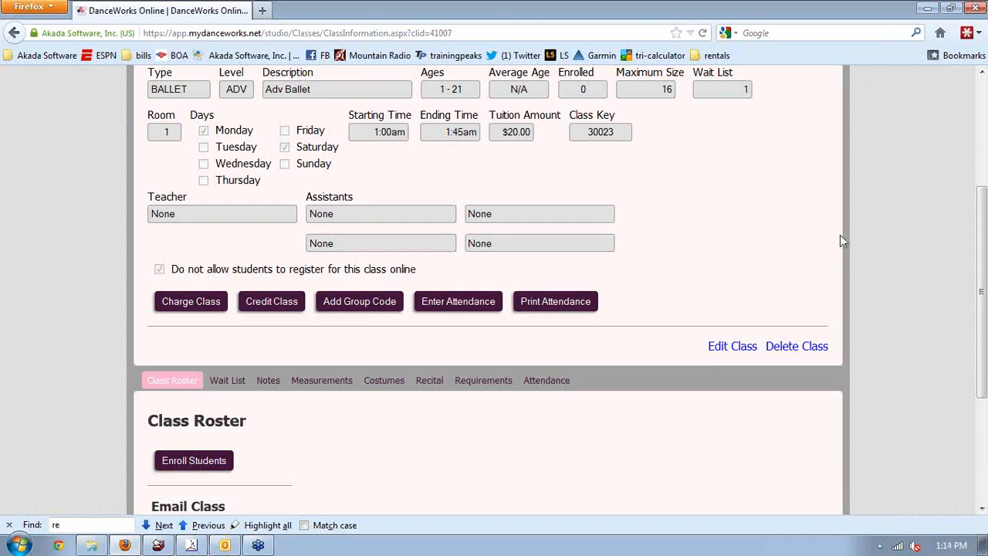
{"action": "left_click", "coordinate": [980, 162]}
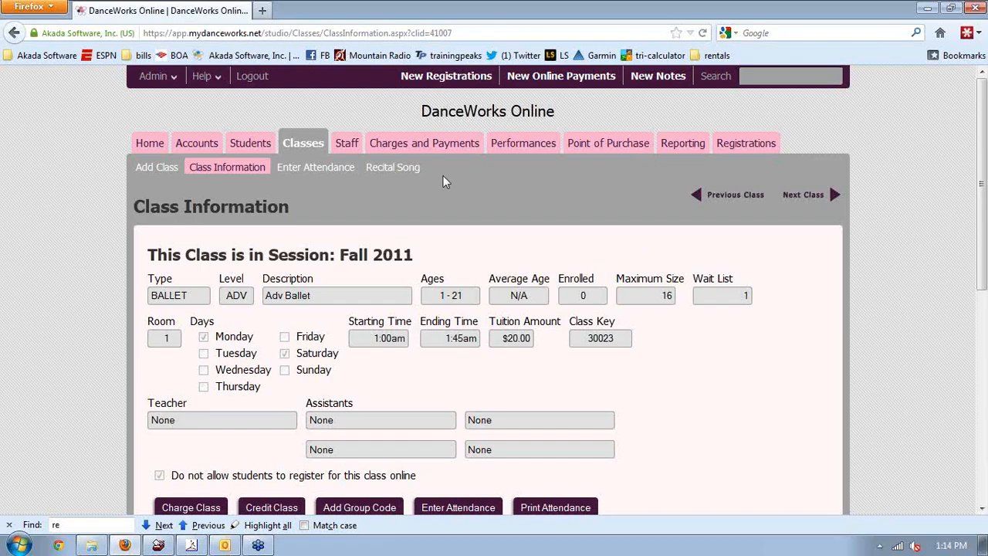
Look over the Post Tuition Charges form without posting, then go to the Account List
{"action": "left_click", "coordinate": [423, 151]}
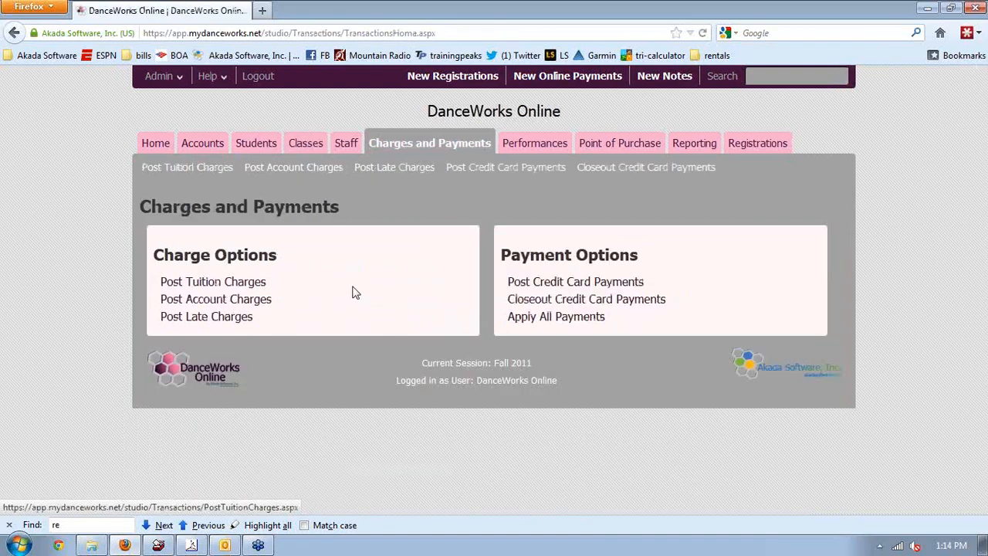
{"action": "left_click", "coordinate": [255, 284]}
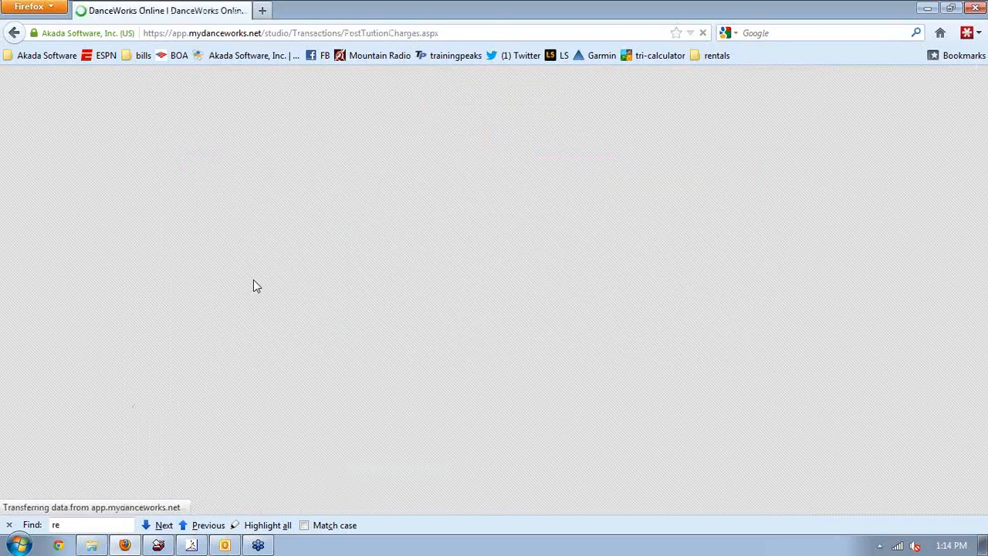
{"action": "scroll", "coordinate": [369, 278], "scroll_direction": "down", "scroll_amount": 5}
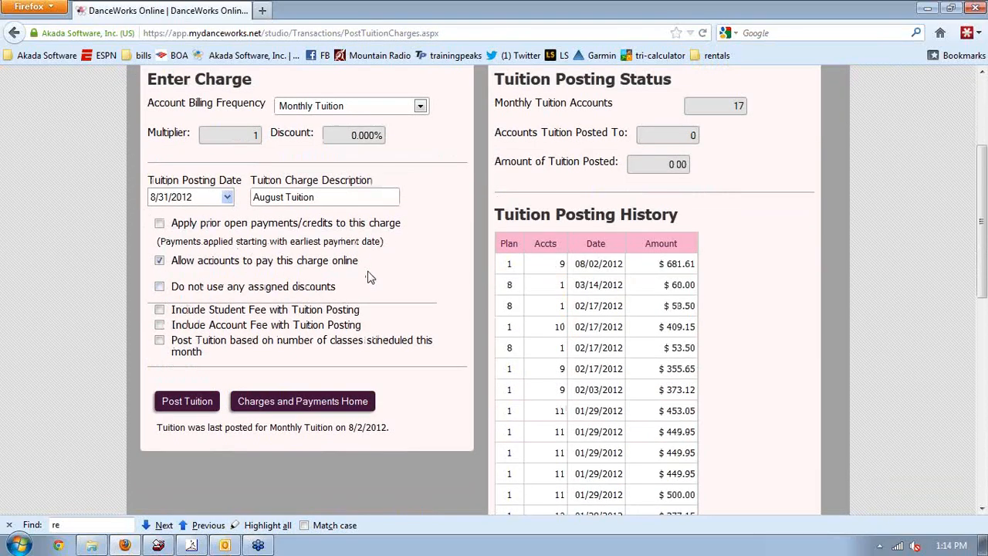
{"action": "scroll", "coordinate": [369, 278], "scroll_direction": "up", "scroll_amount": 2}
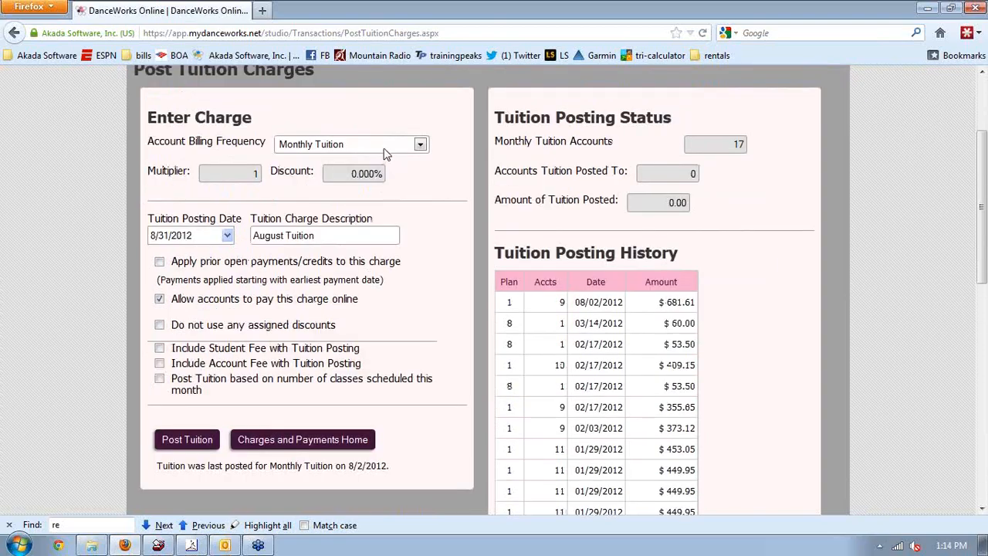
{"action": "scroll", "coordinate": [343, 199], "scroll_direction": "up", "scroll_amount": 4}
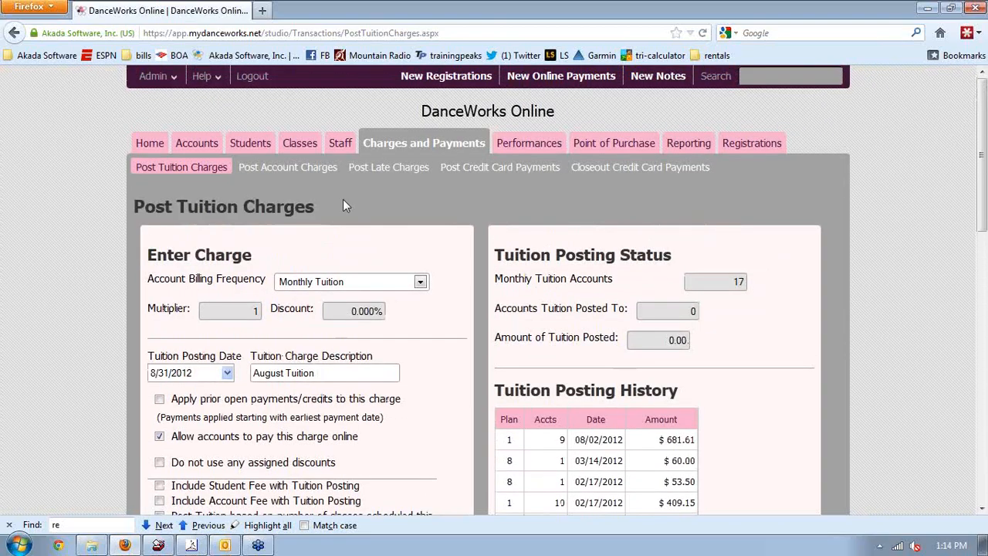
{"action": "left_click", "coordinate": [198, 145]}
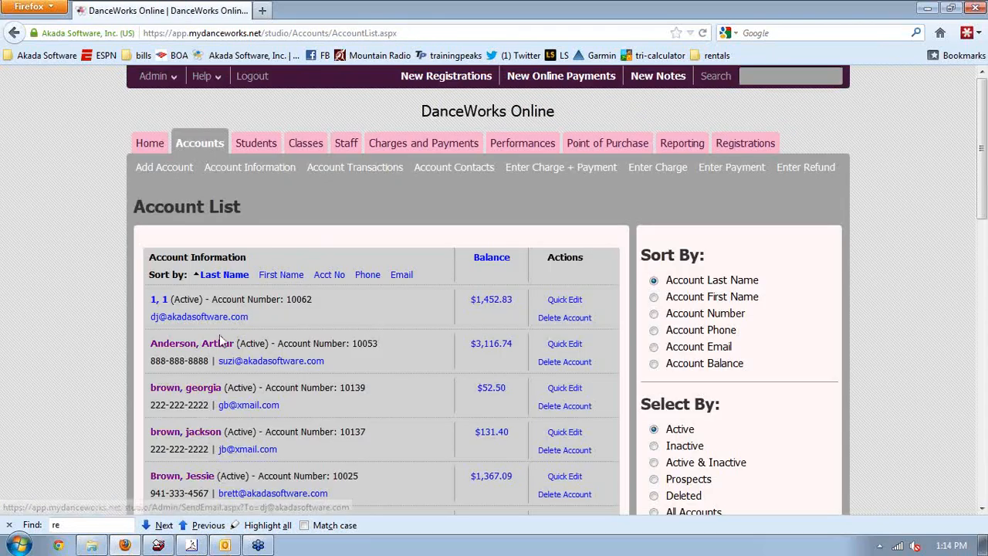
Review a family account with a $3,116.74 balance and Bi-Monthly Tuition billing
{"action": "left_click", "coordinate": [207, 349]}
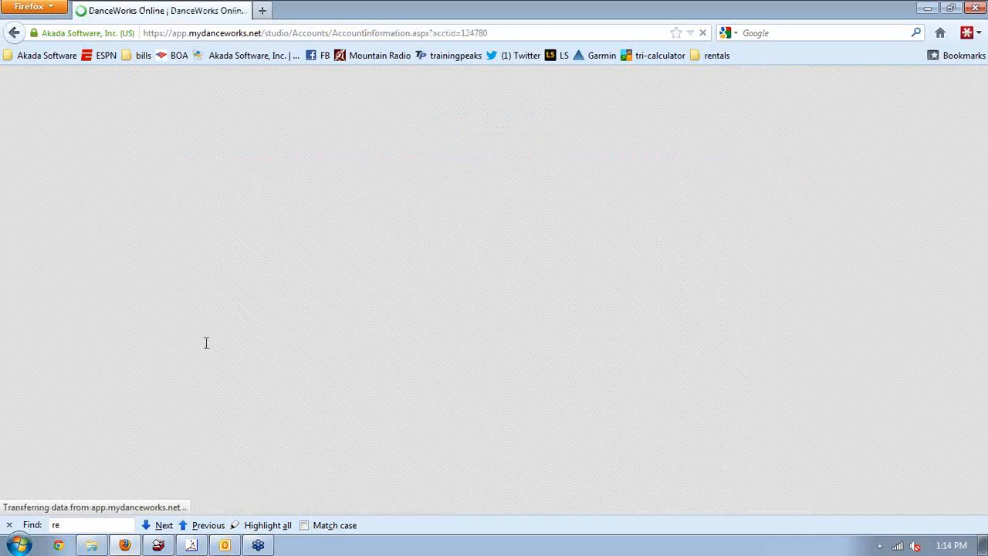
{"action": "scroll", "coordinate": [450, 305], "scroll_direction": "down", "scroll_amount": 2}
{"action": "scroll", "coordinate": [451, 306], "scroll_direction": "down", "scroll_amount": 2}
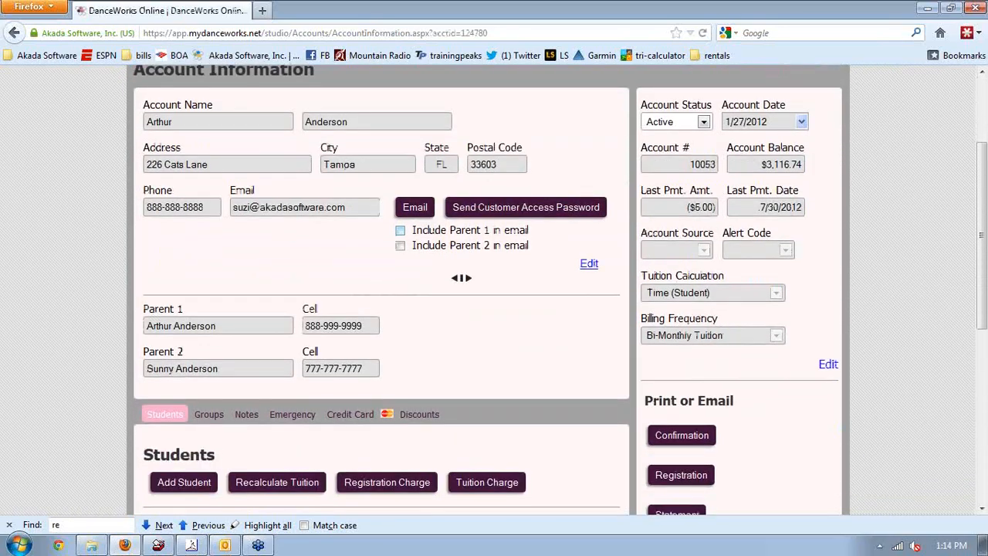
{"action": "scroll", "coordinate": [595, 276], "scroll_direction": "down", "scroll_amount": 2}
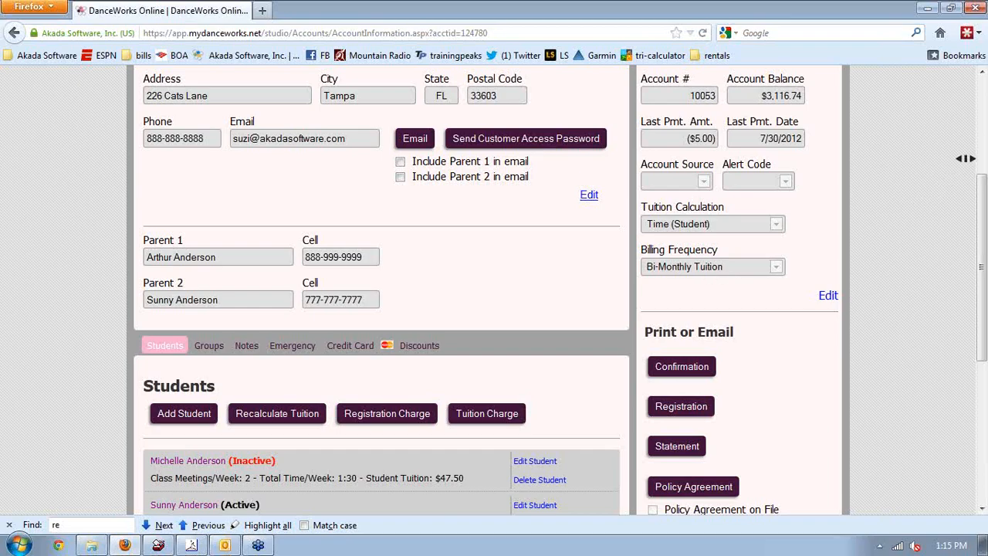
{"action": "left_click", "coordinate": [982, 72]}
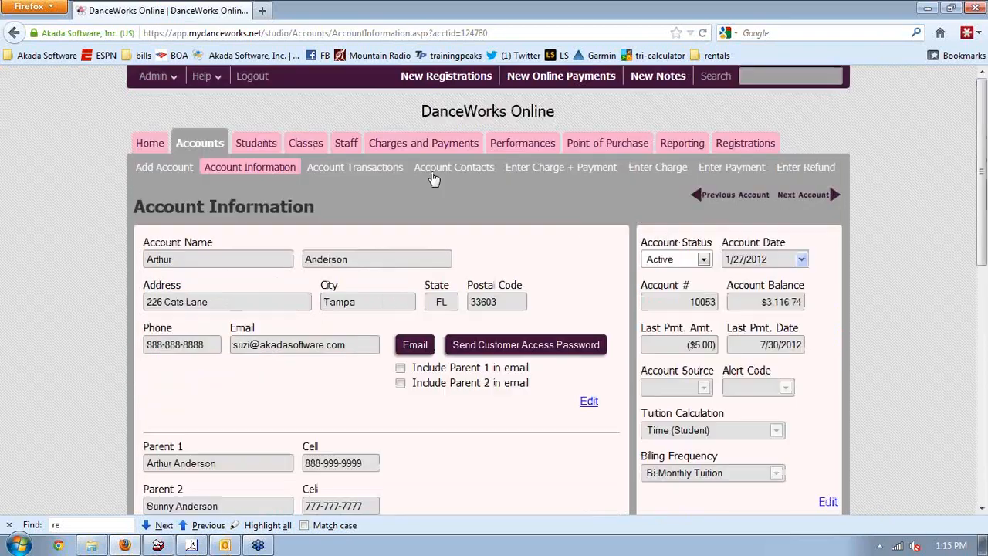
Open the Post Tuition Charges form under Charges and Payments
{"action": "left_click", "coordinate": [396, 149]}
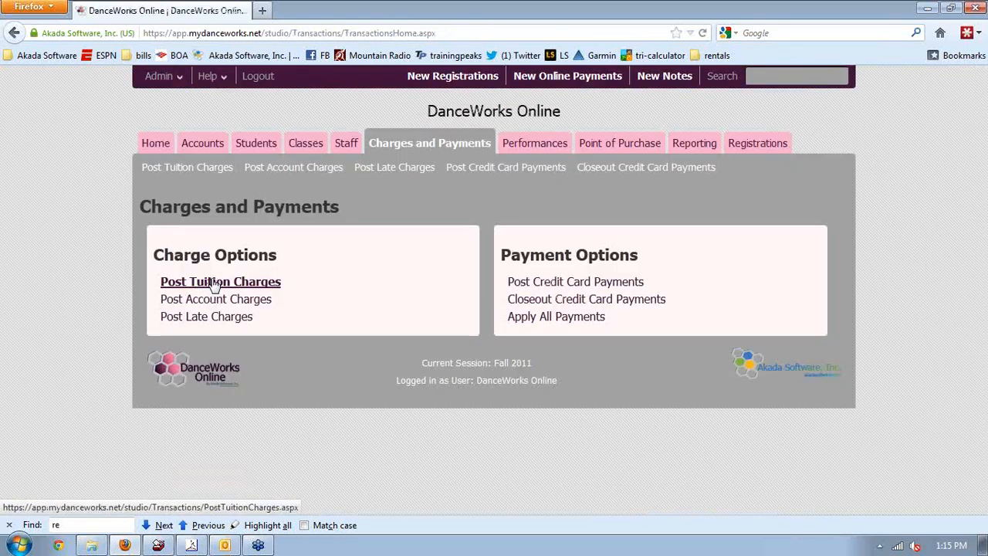
{"action": "left_click", "coordinate": [215, 283]}
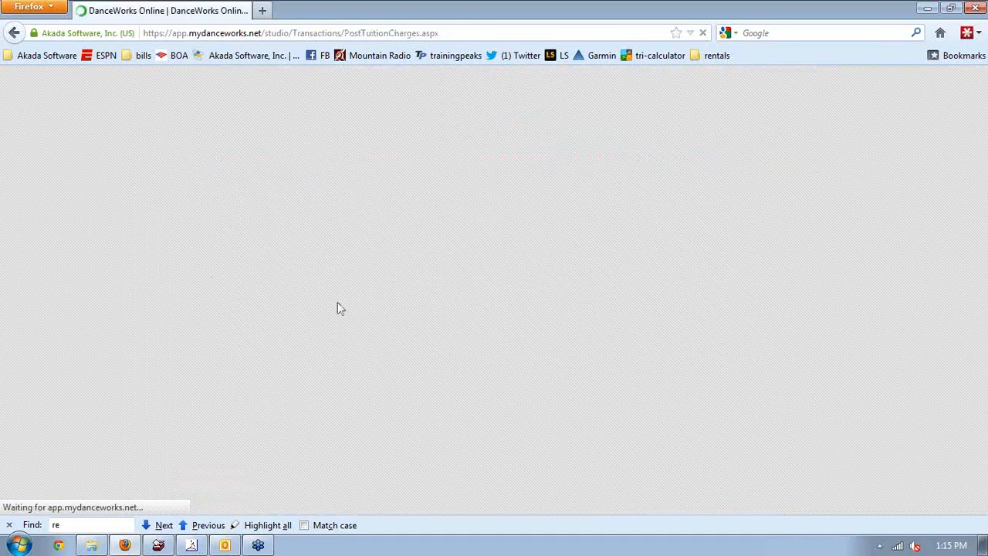
{"action": "scroll", "coordinate": [336, 302], "scroll_direction": "down", "scroll_amount": 2}
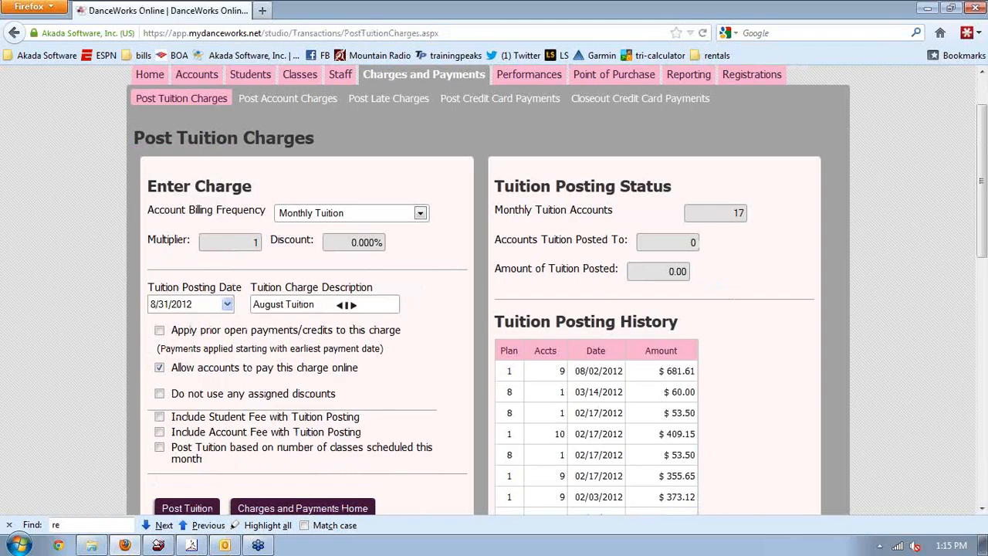
Try Bi-Monthly Tuition as the billing frequency, then return it to Monthly Tuition
{"action": "left_click", "coordinate": [366, 220]}
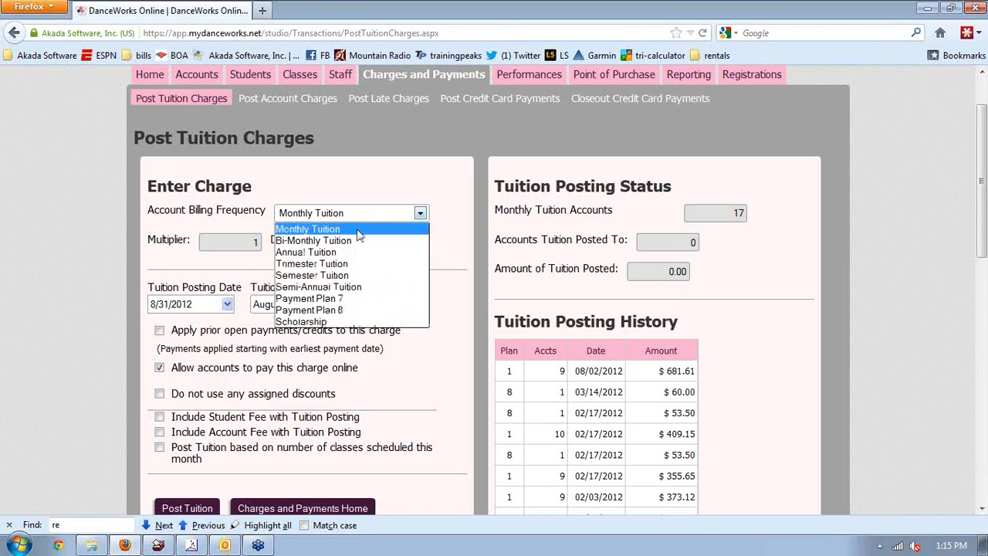
{"action": "left_click", "coordinate": [358, 233]}
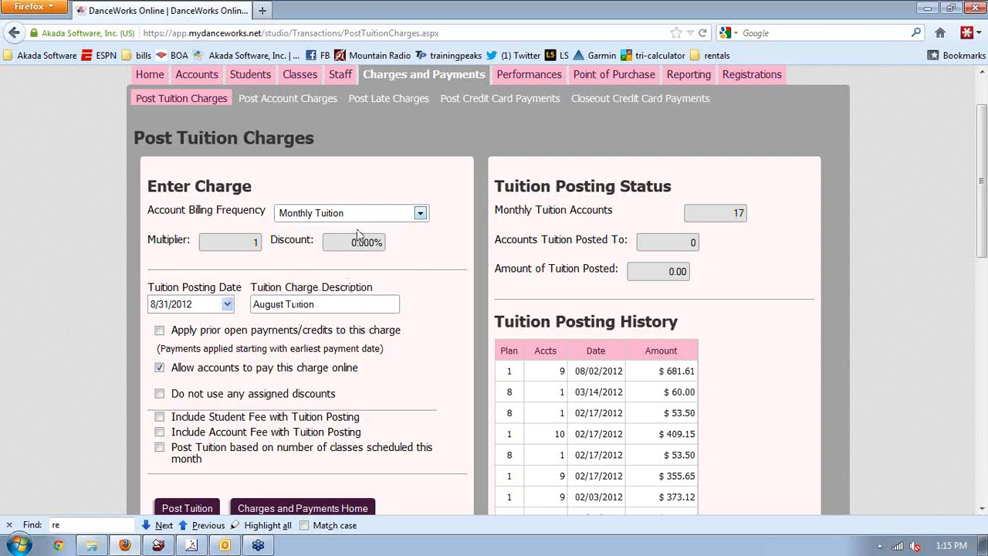
{"action": "left_click", "coordinate": [369, 221]}
{"action": "left_click", "coordinate": [346, 244]}
{"action": "left_click", "coordinate": [351, 219]}
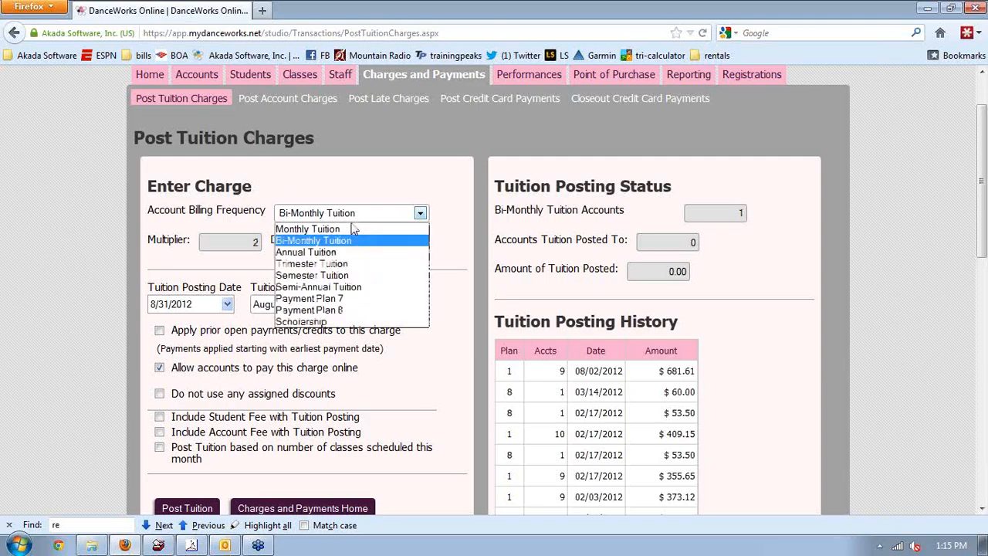
{"action": "left_click", "coordinate": [330, 232]}
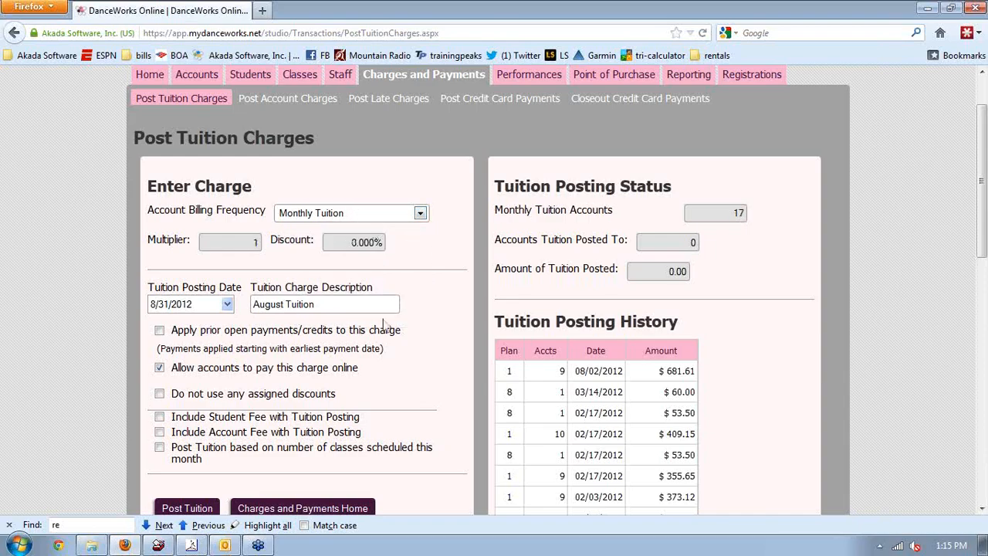
Date the tuition posting 9/1/2012 and confirm the description reads 'September Tuition'
{"action": "left_click", "coordinate": [227, 307]}
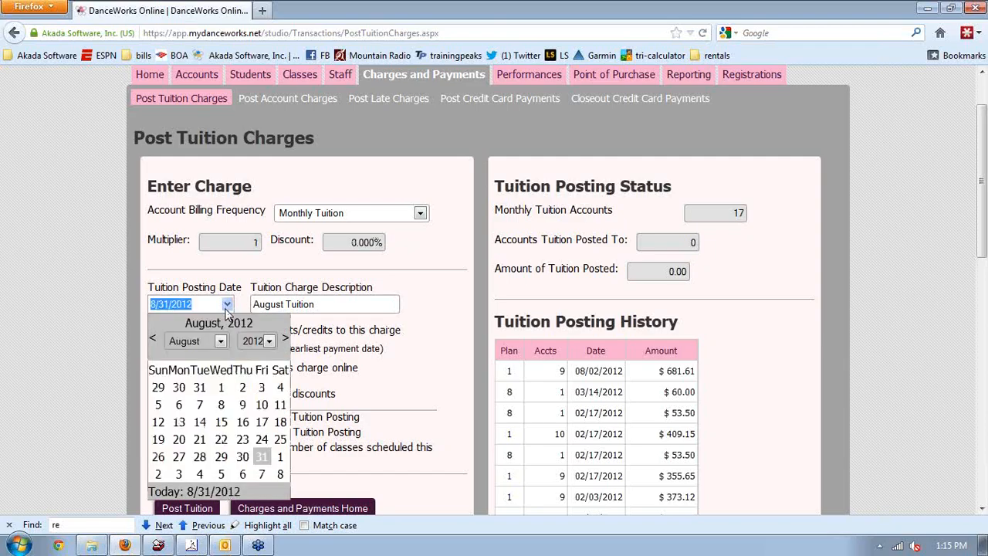
{"action": "left_click", "coordinate": [193, 284]}
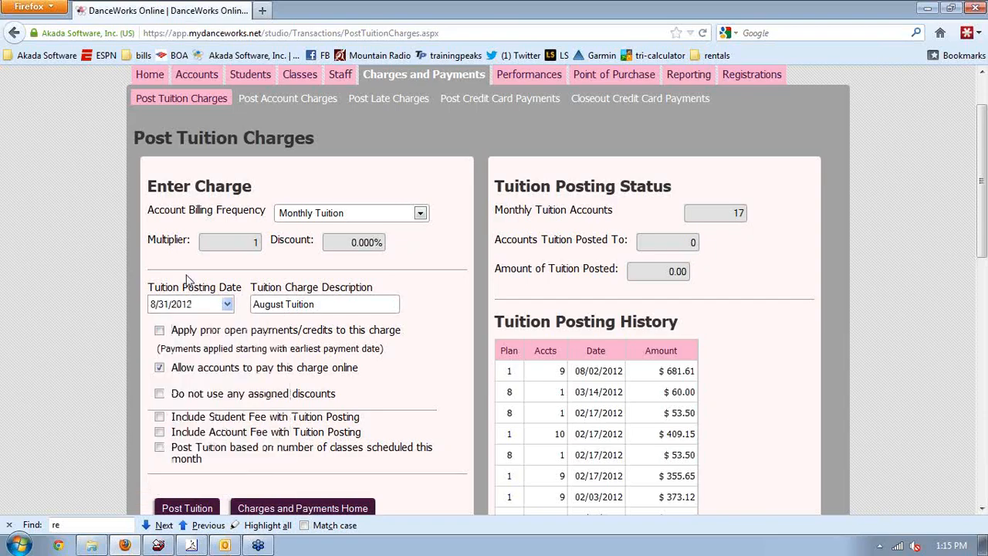
{"action": "left_click", "coordinate": [227, 305]}
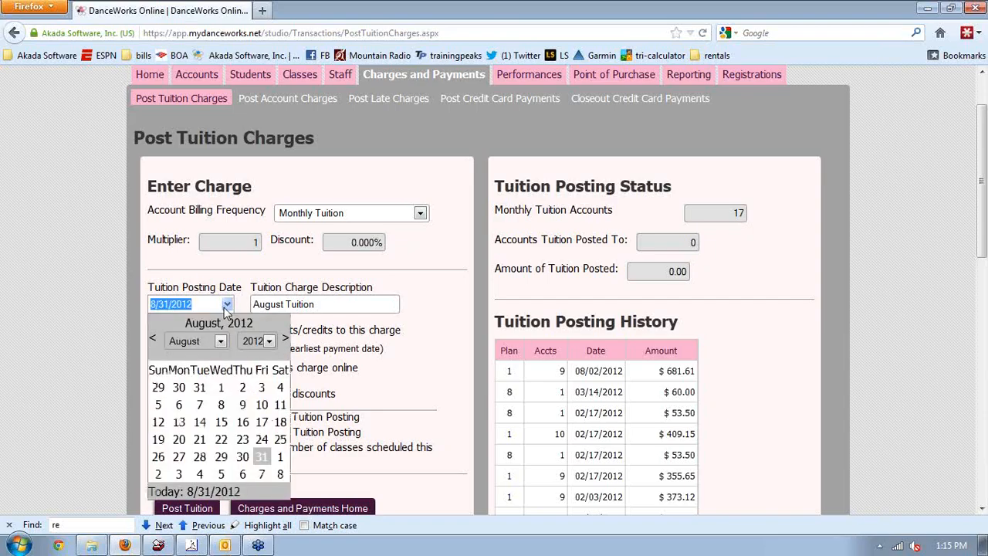
{"action": "left_click", "coordinate": [280, 457]}
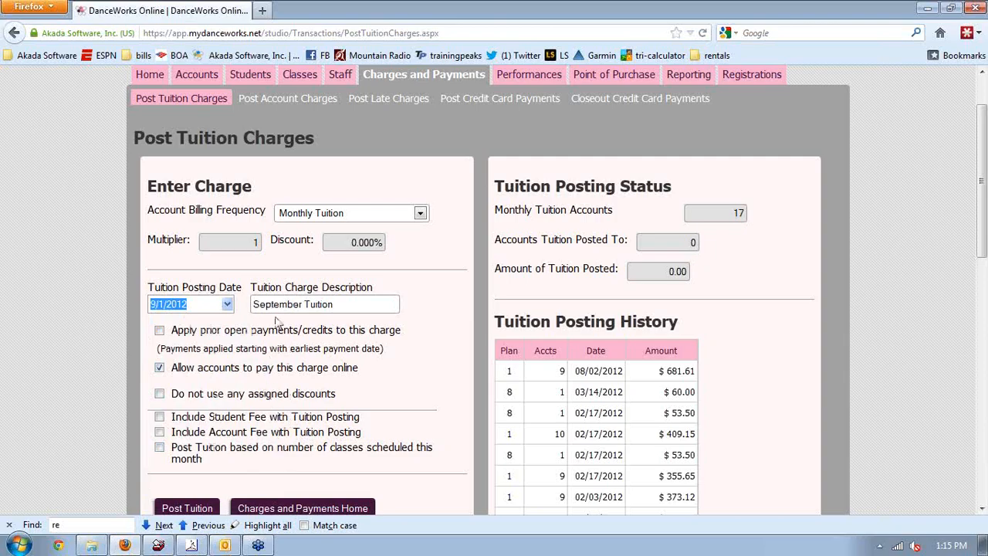
{"action": "left_click", "coordinate": [301, 305]}
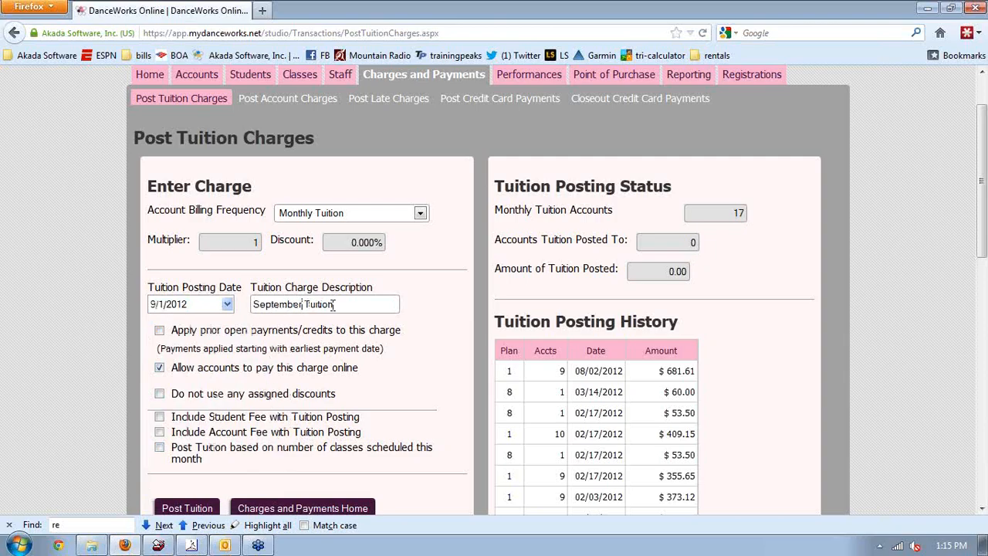
{"action": "left_click_drag", "start_coordinate": [335, 305], "coordinate": [238, 294]}
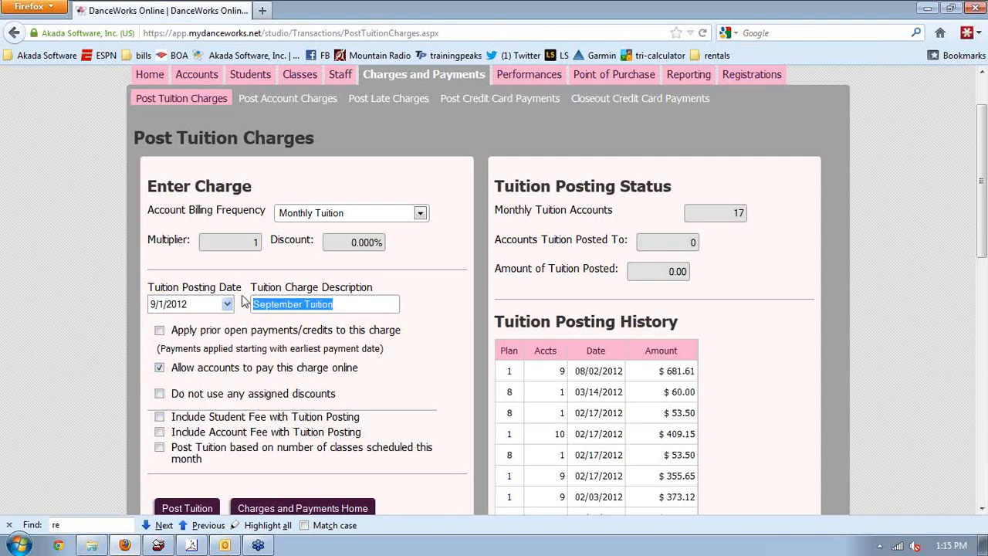
{"action": "left_click", "coordinate": [354, 310]}
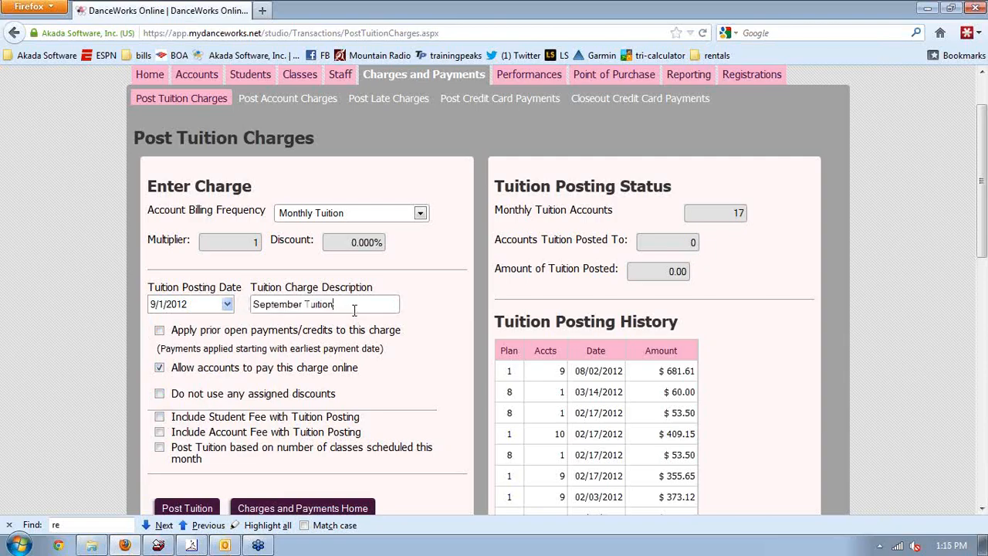
{"action": "scroll", "coordinate": [67, 305], "scroll_direction": "down", "scroll_amount": 3}
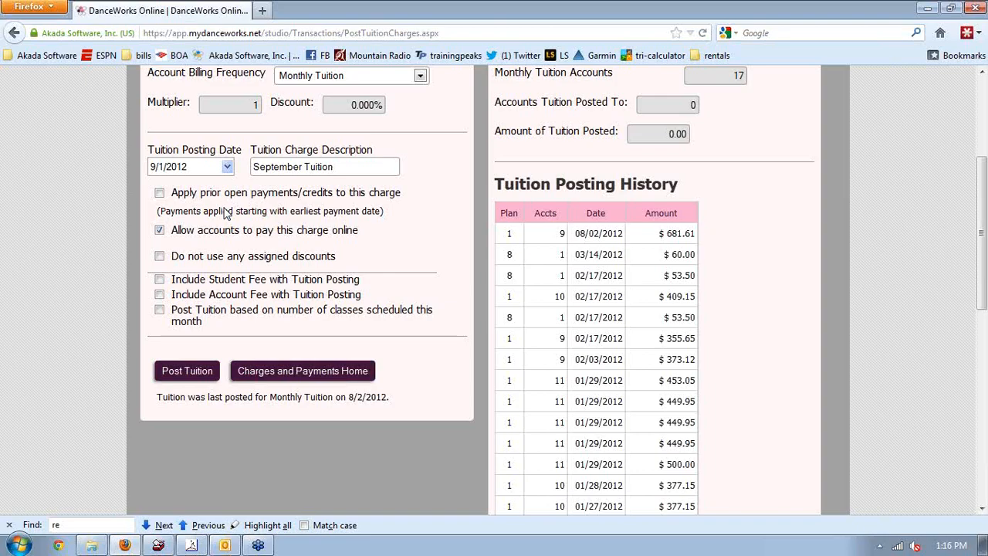
Turn on applying prior open payments and credits to the September charge
{"action": "left_click", "coordinate": [159, 193]}
{"action": "left_click", "coordinate": [160, 196]}
{"action": "left_click", "coordinate": [160, 193]}
{"action": "scroll", "coordinate": [120, 289], "scroll_direction": "down", "scroll_amount": 2}
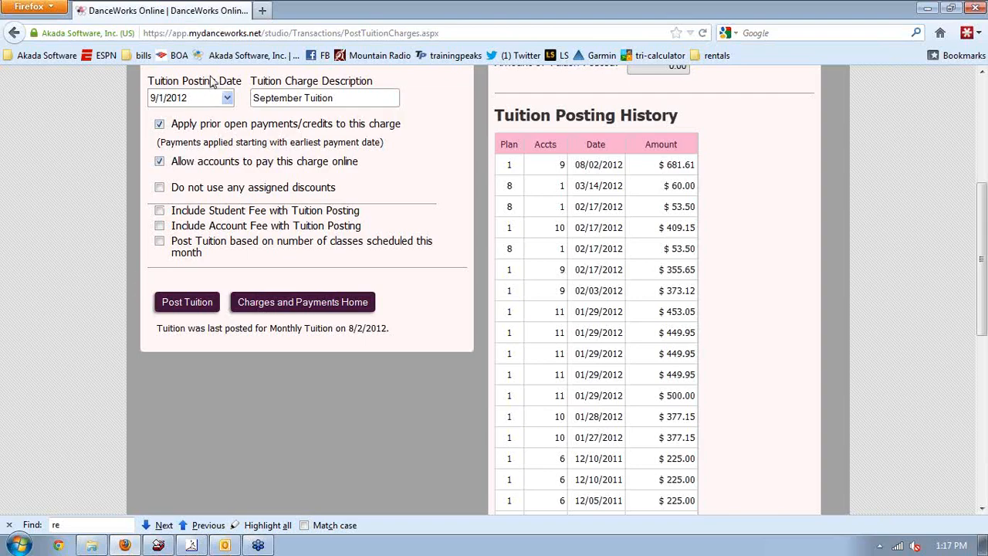
Keep the posting date at 9/1/2012 and leave class-count-based tuition off
{"action": "left_click", "coordinate": [227, 98]}
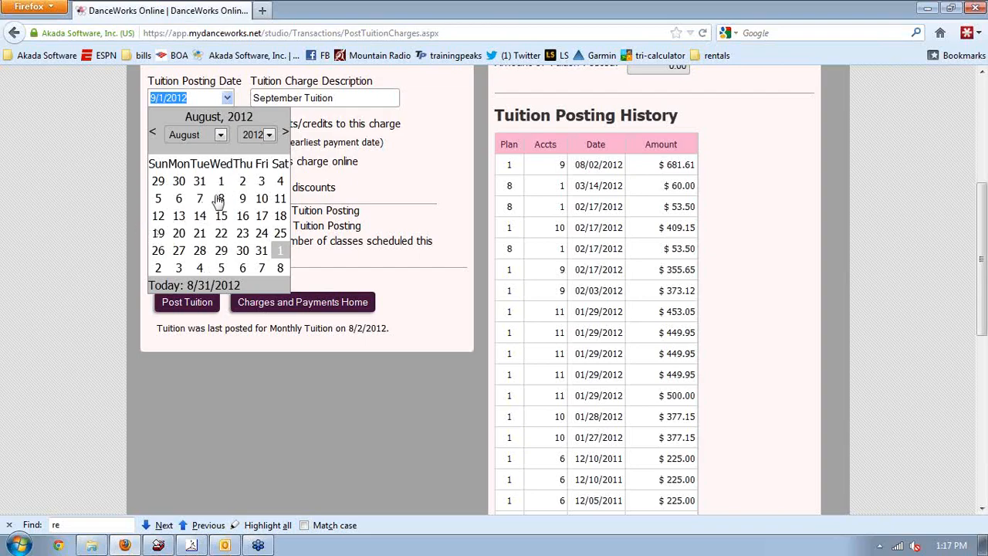
{"action": "left_click", "coordinate": [369, 291]}
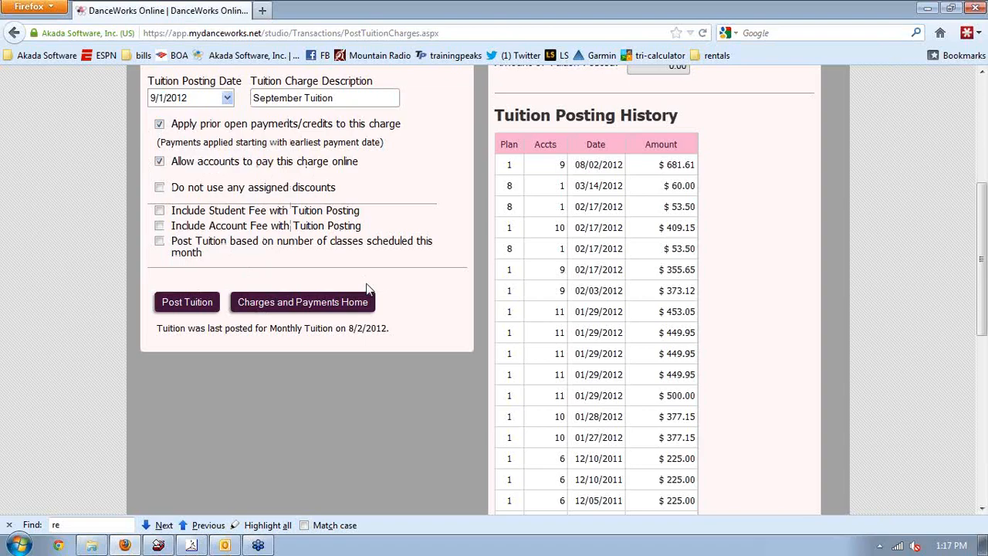
{"action": "left_click", "coordinate": [159, 242]}
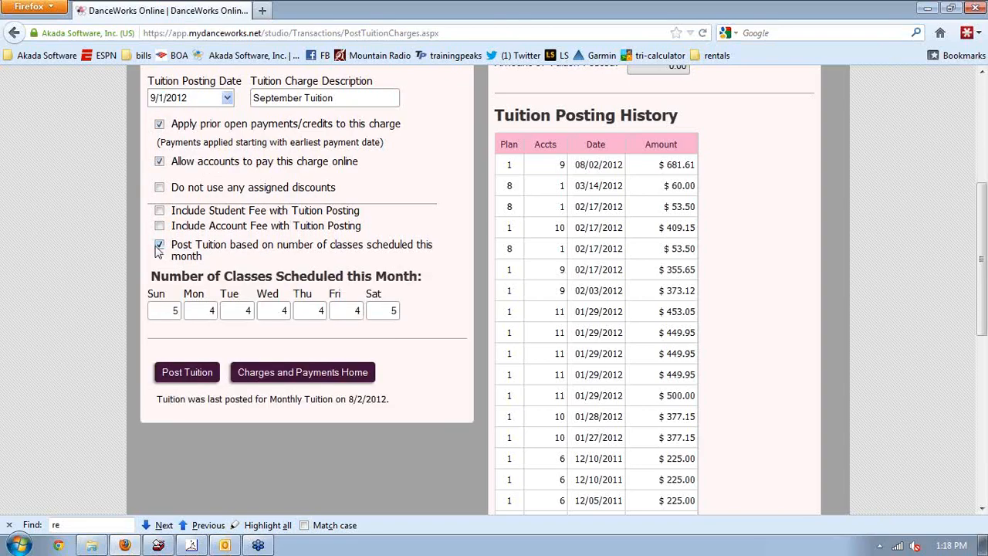
{"action": "left_click", "coordinate": [159, 244]}
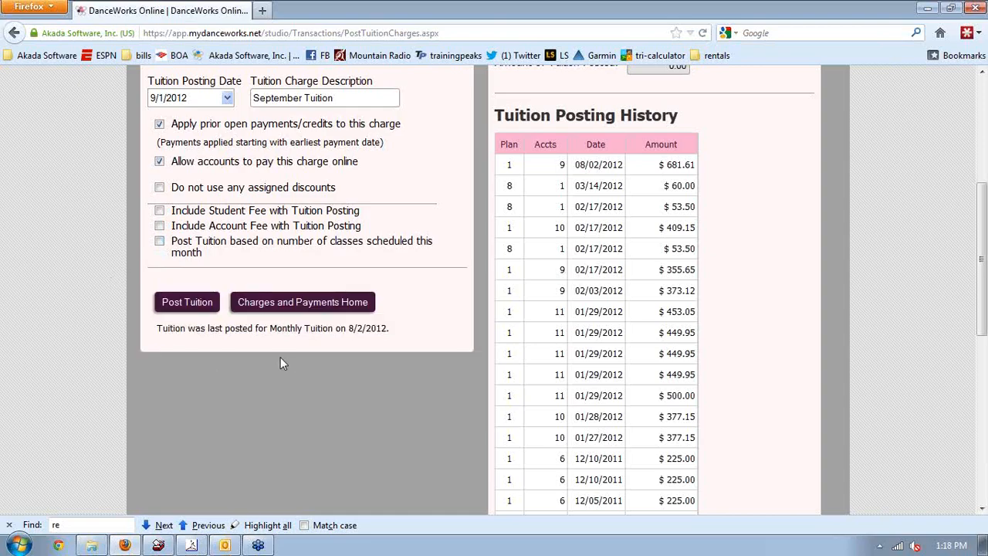
{"action": "scroll", "coordinate": [280, 356], "scroll_direction": "up", "scroll_amount": 2}
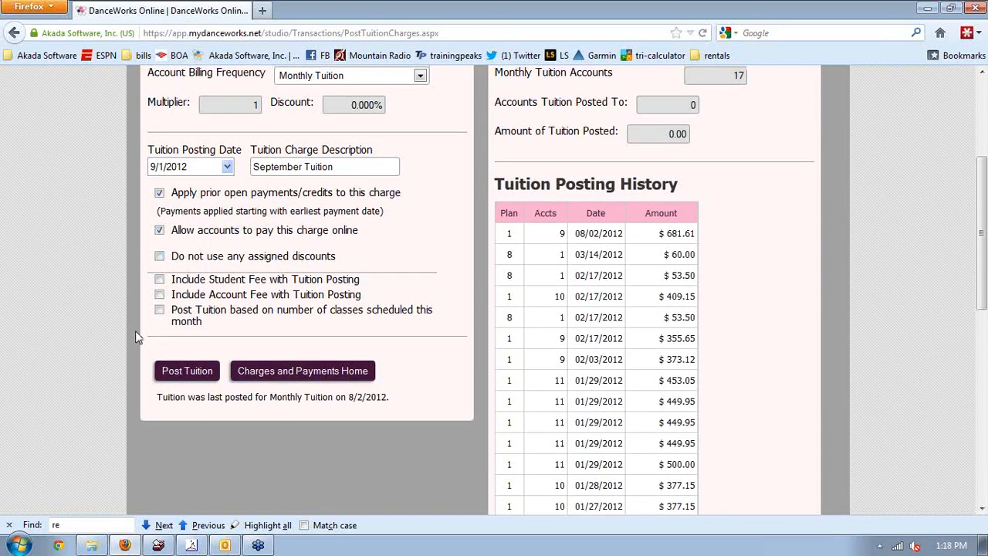
Post September Tuition to monthly accounts and review the 14-account, $1,080.70 history entry
{"action": "left_click", "coordinate": [183, 371]}
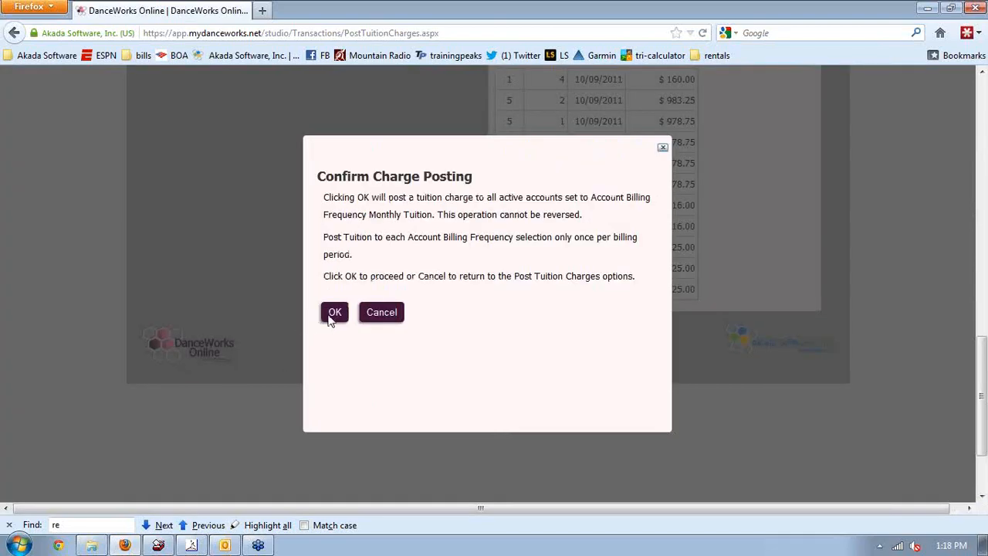
{"action": "left_click", "coordinate": [334, 317]}
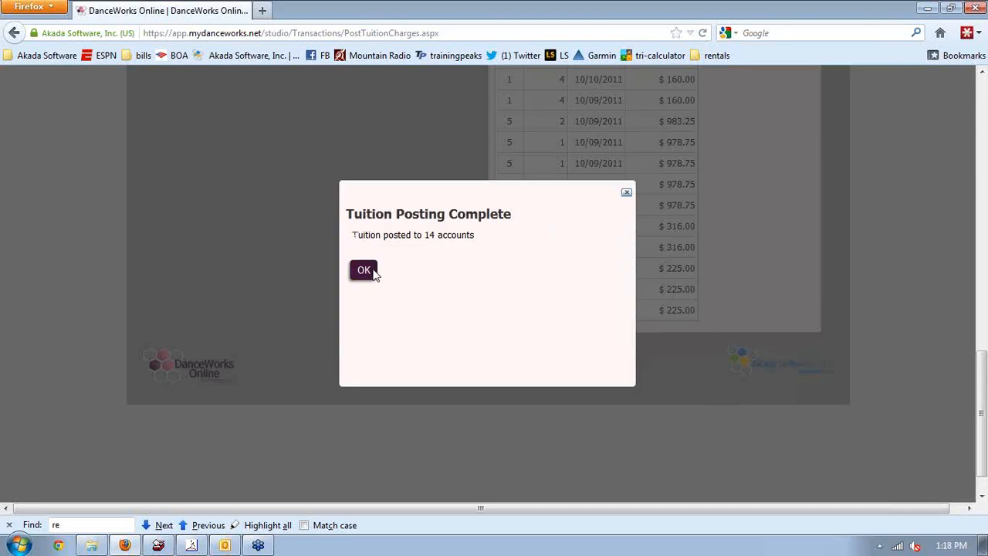
{"action": "left_click", "coordinate": [373, 274]}
{"action": "scroll", "coordinate": [986, 114], "scroll_direction": "up", "scroll_amount": 2}
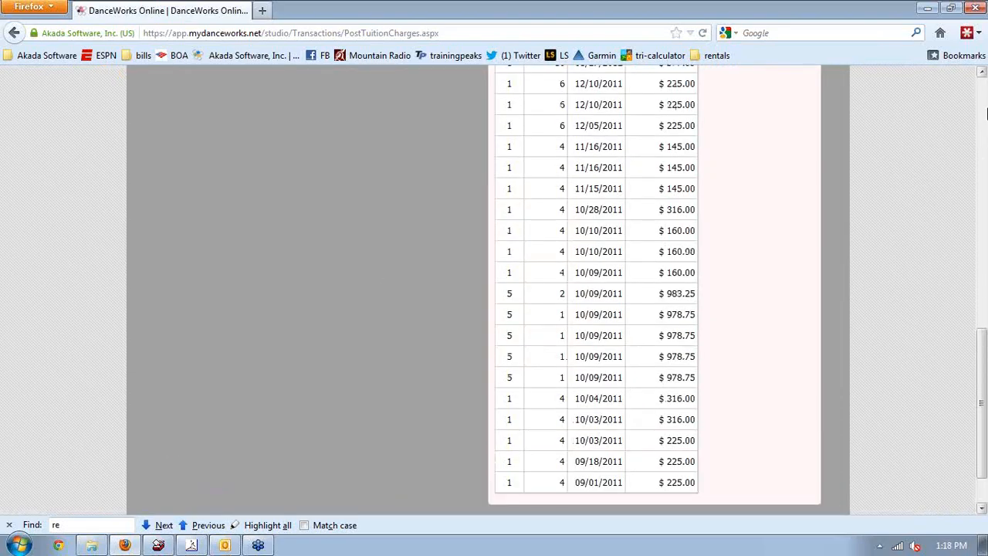
{"action": "left_click_drag", "start_coordinate": [987, 115], "coordinate": [987, 100]}
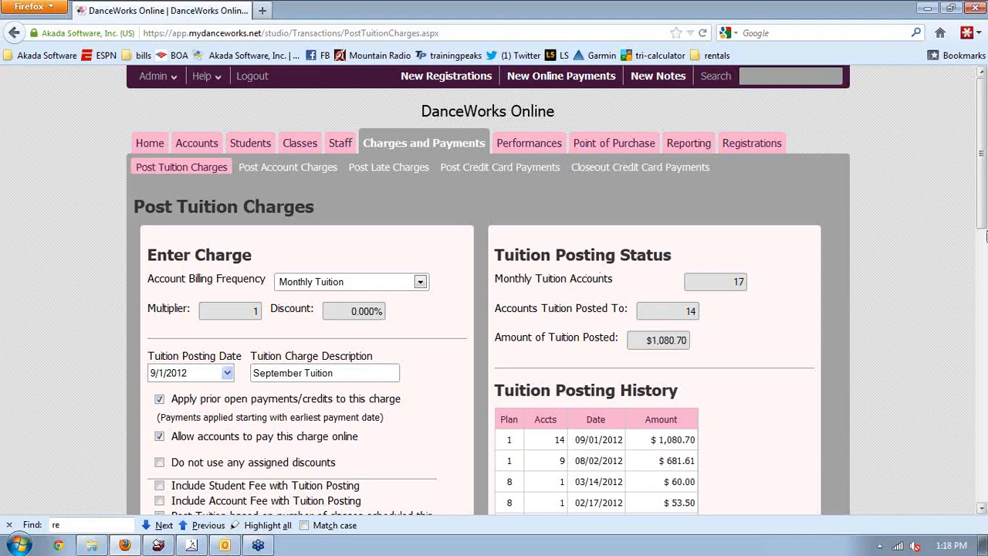
{"action": "left_click_drag", "start_coordinate": [985, 202], "coordinate": [985, 220]}
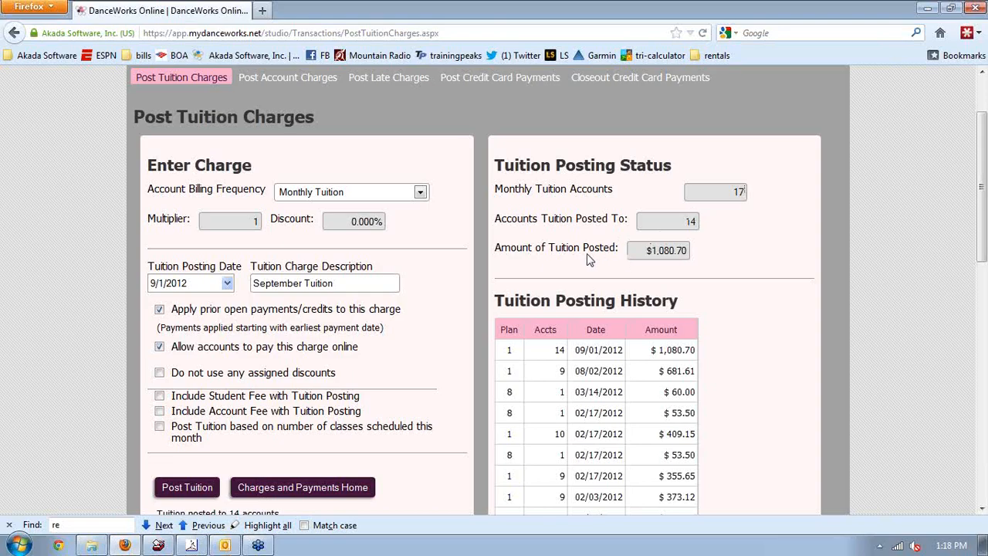
{"action": "scroll", "coordinate": [631, 184], "scroll_direction": "down", "scroll_amount": 2}
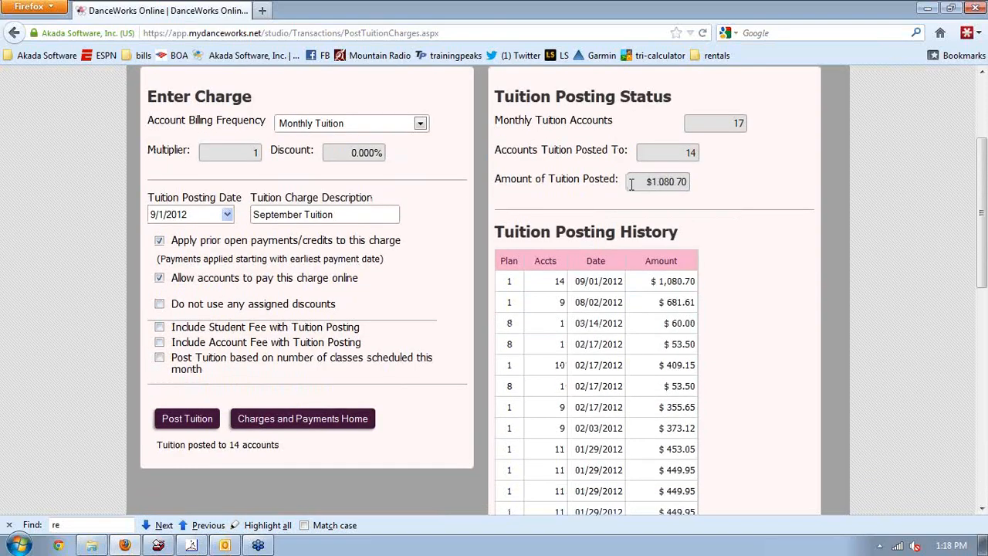
Switch the billing frequency to Bi-Monthly, then Trimester, then Semi-Annual Tuition
{"action": "left_click", "coordinate": [420, 125]}
{"action": "left_click", "coordinate": [345, 151]}
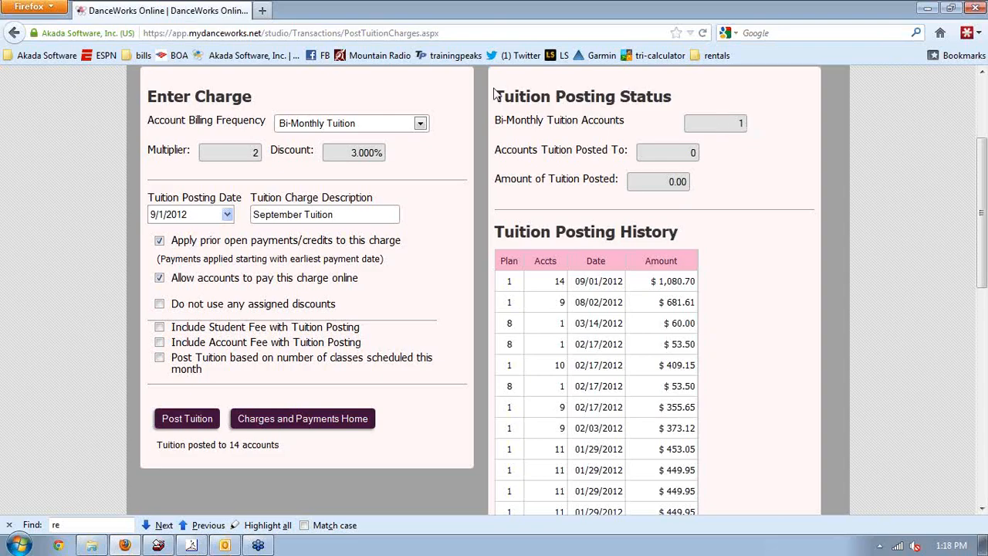
{"action": "left_click", "coordinate": [424, 124]}
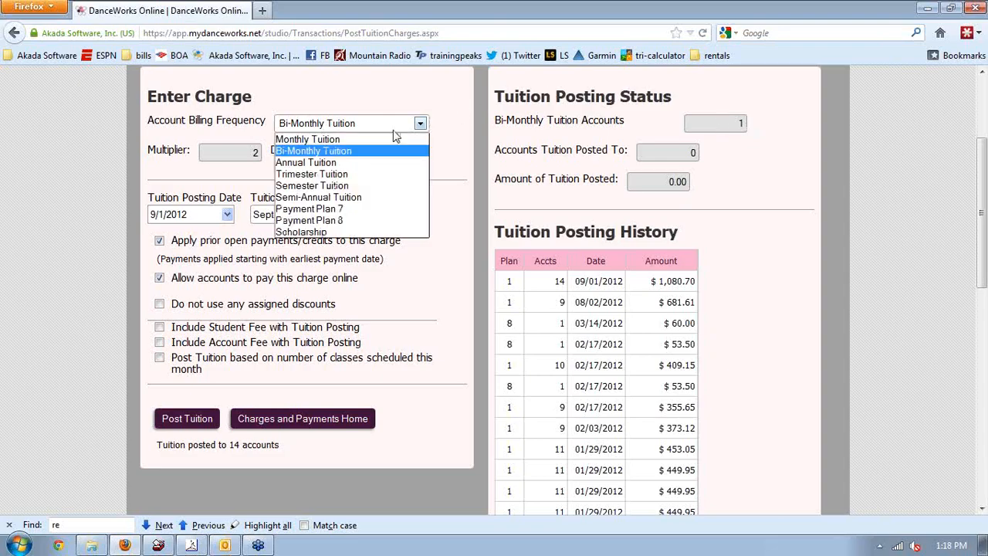
{"action": "left_click", "coordinate": [350, 175]}
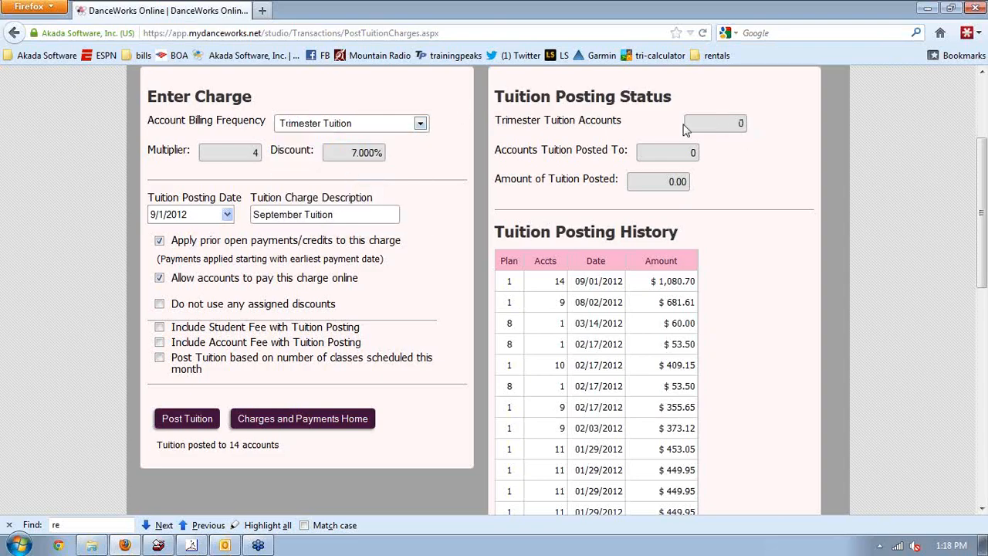
{"action": "left_click", "coordinate": [422, 125]}
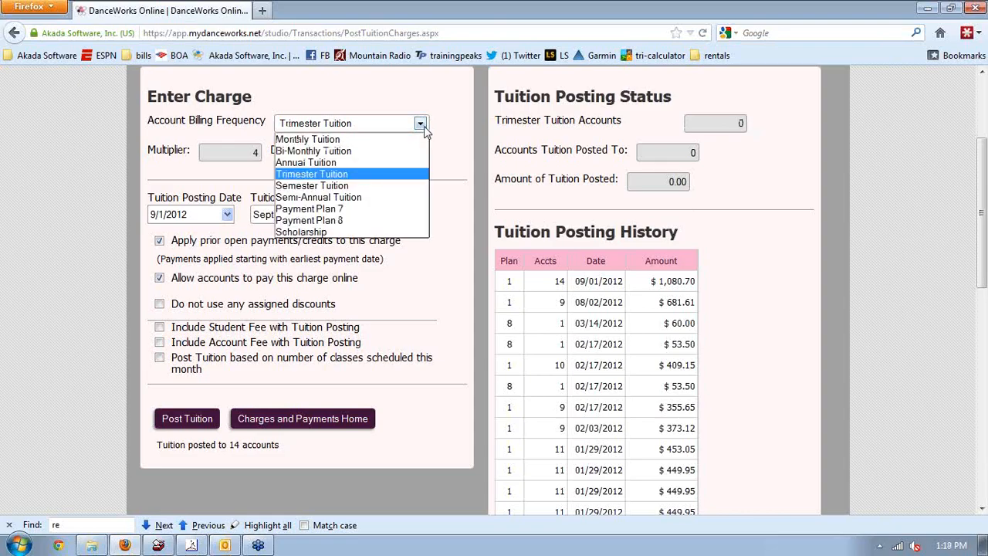
{"action": "left_click", "coordinate": [347, 201]}
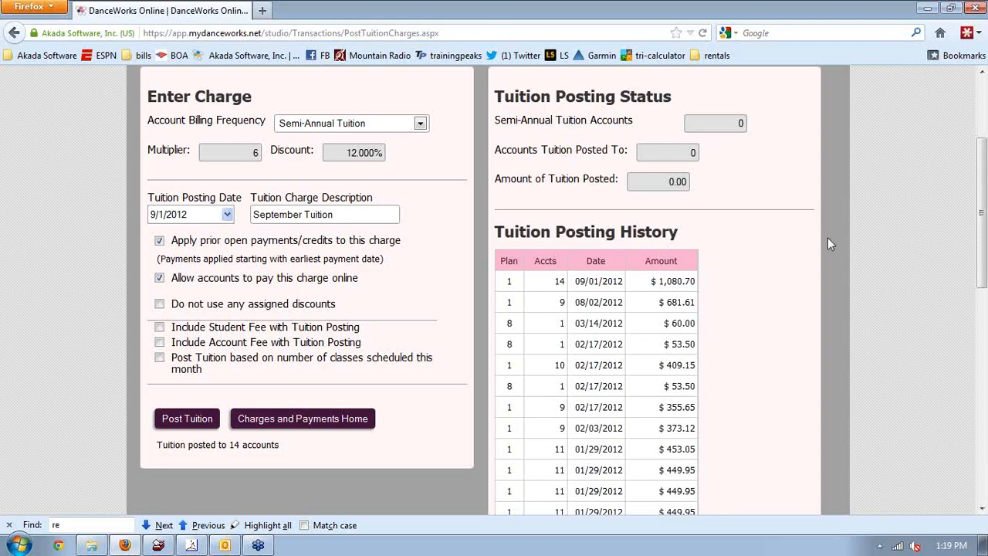
Review Semi-Annual Tuition status: multiplier 6, 12.000% discount, 0 accounts
{"action": "scroll", "coordinate": [839, 234], "scroll_direction": "down", "scroll_amount": 10}
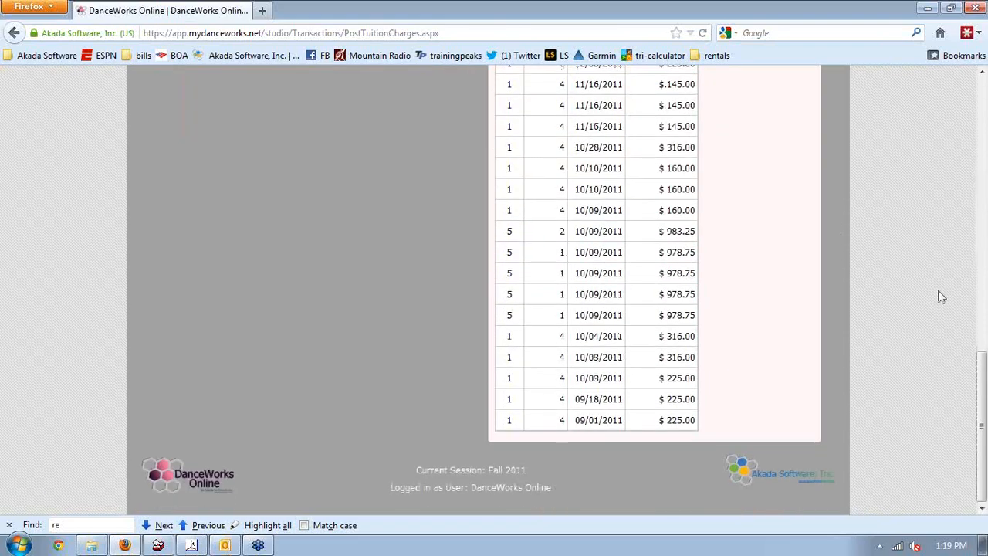
{"action": "left_click", "coordinate": [984, 257]}
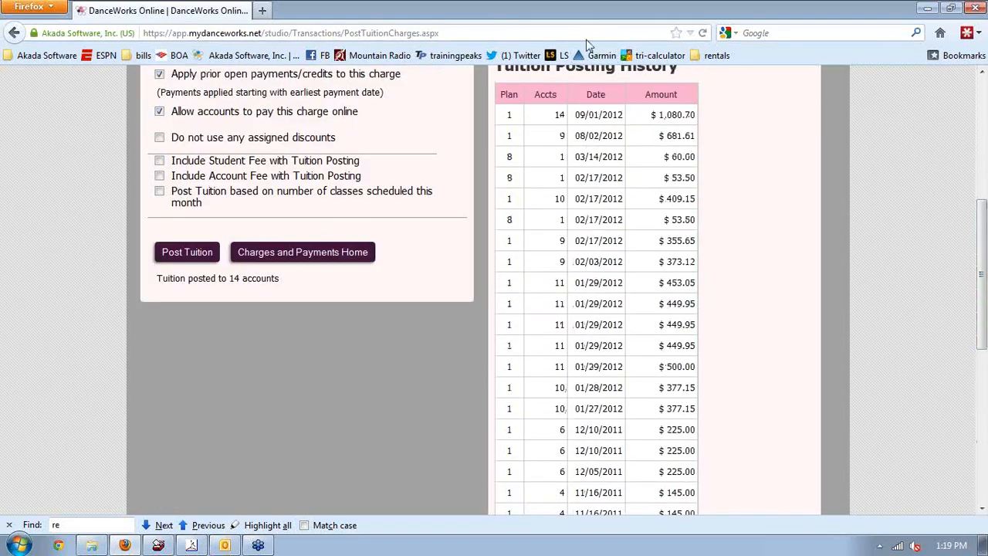
{"action": "left_click", "coordinate": [984, 157]}
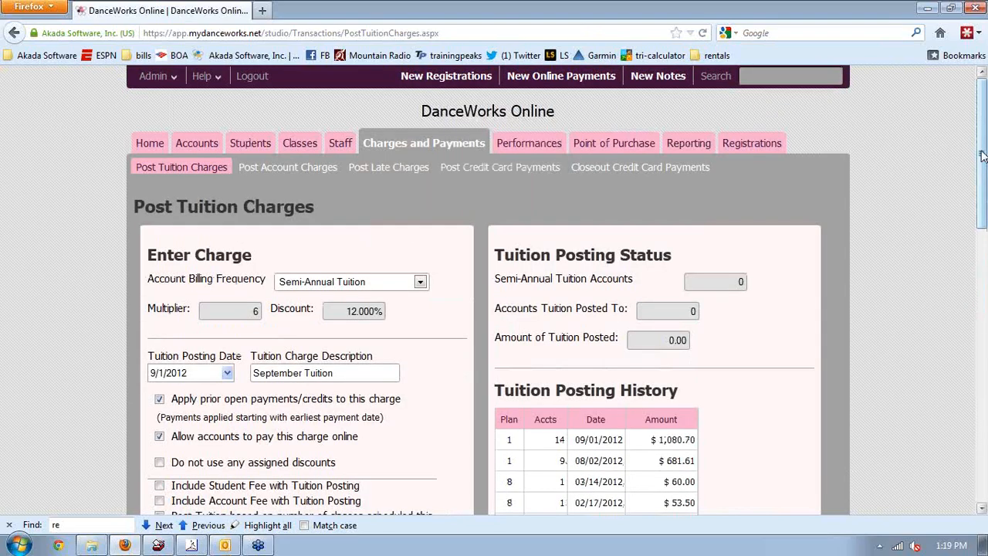
{"action": "scroll", "coordinate": [594, 328], "scroll_direction": "down", "scroll_amount": 3}
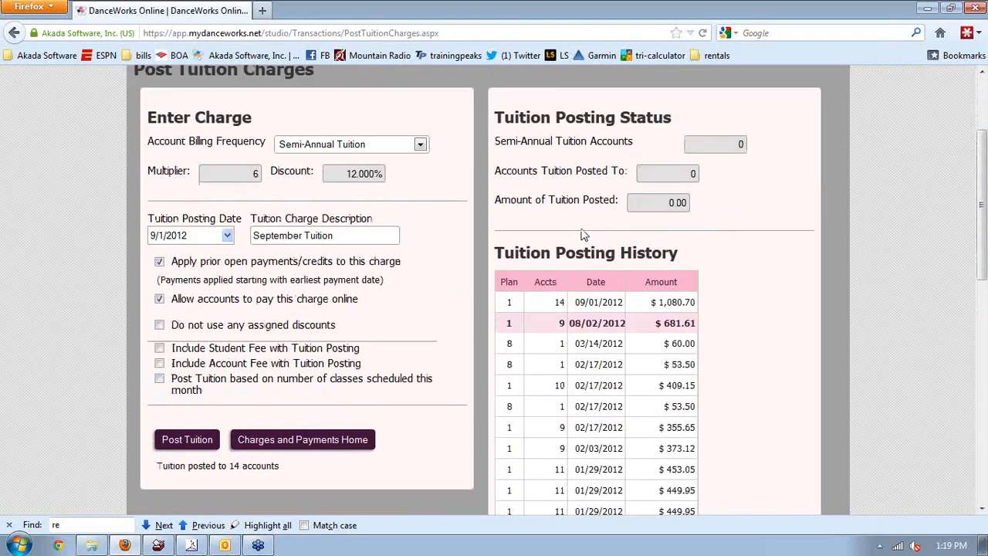
{"action": "left_click", "coordinate": [421, 146]}
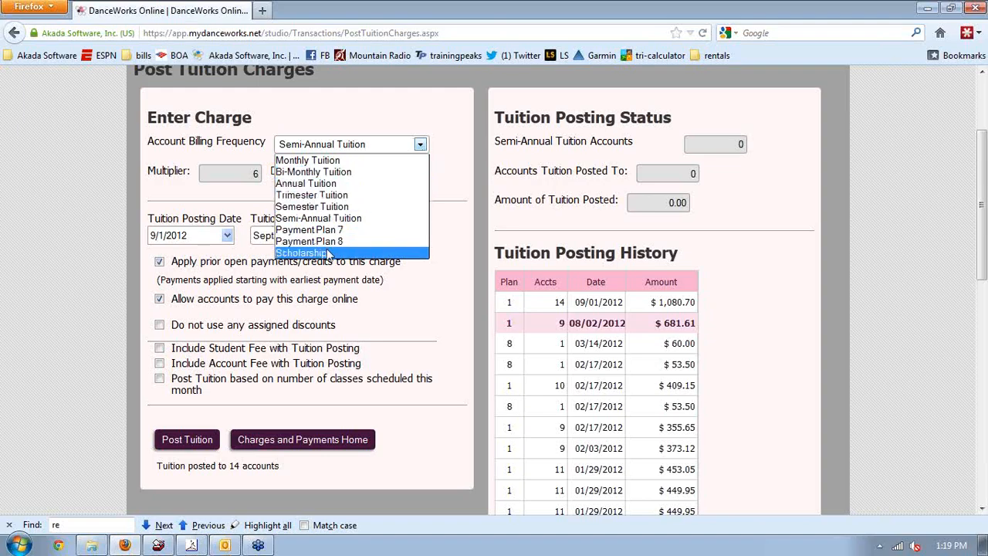
{"action": "left_click", "coordinate": [471, 255]}
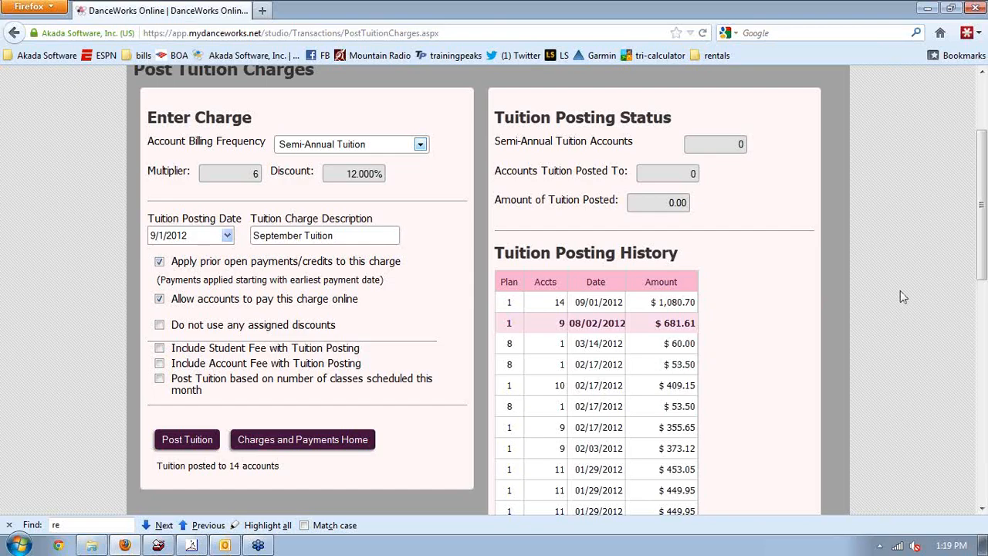
{"action": "left_click_drag", "start_coordinate": [980, 242], "coordinate": [977, 215]}
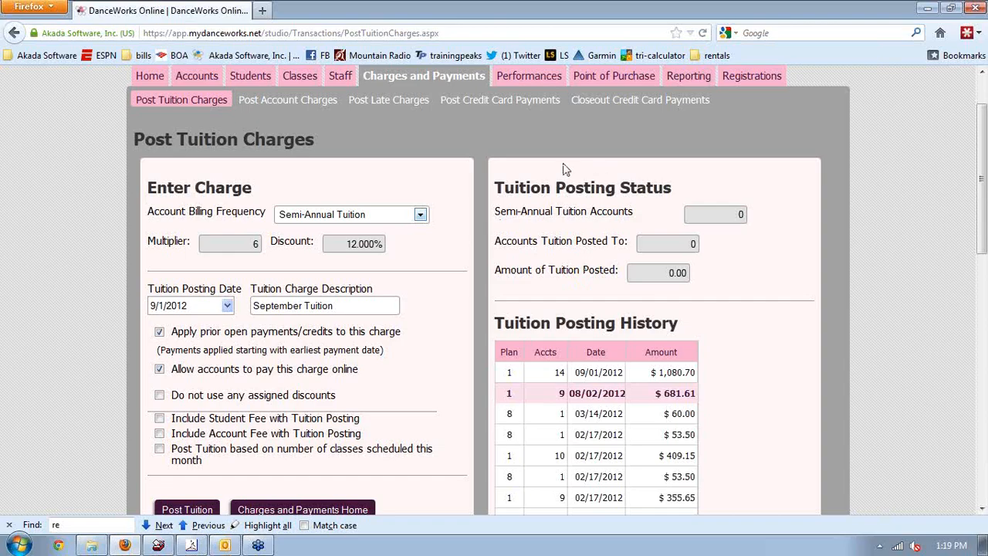
Open Post Credit Card Payments and scan the 14 card-on-file accounts totaling $0.00
{"action": "left_click", "coordinate": [494, 110]}
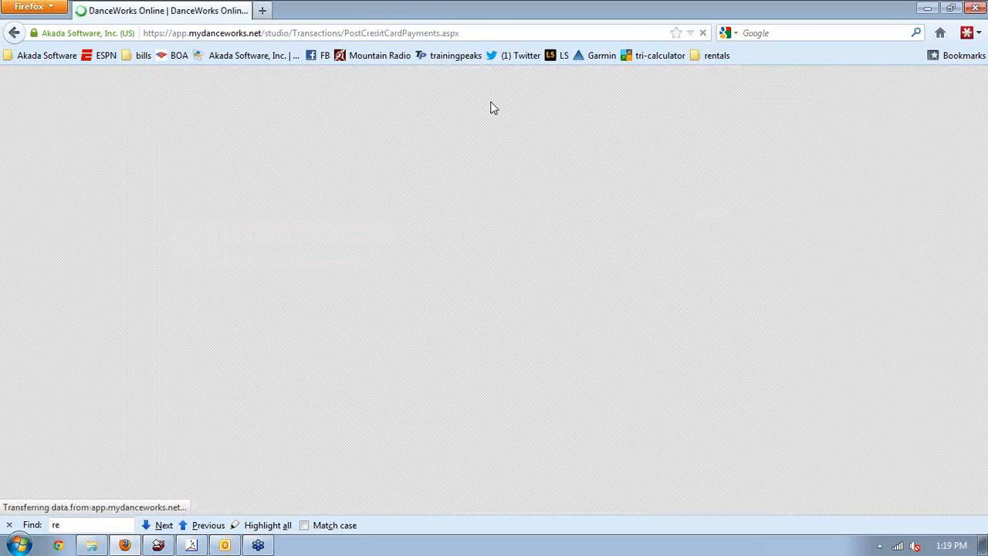
{"action": "scroll", "coordinate": [59, 241], "scroll_direction": "down", "scroll_amount": 3}
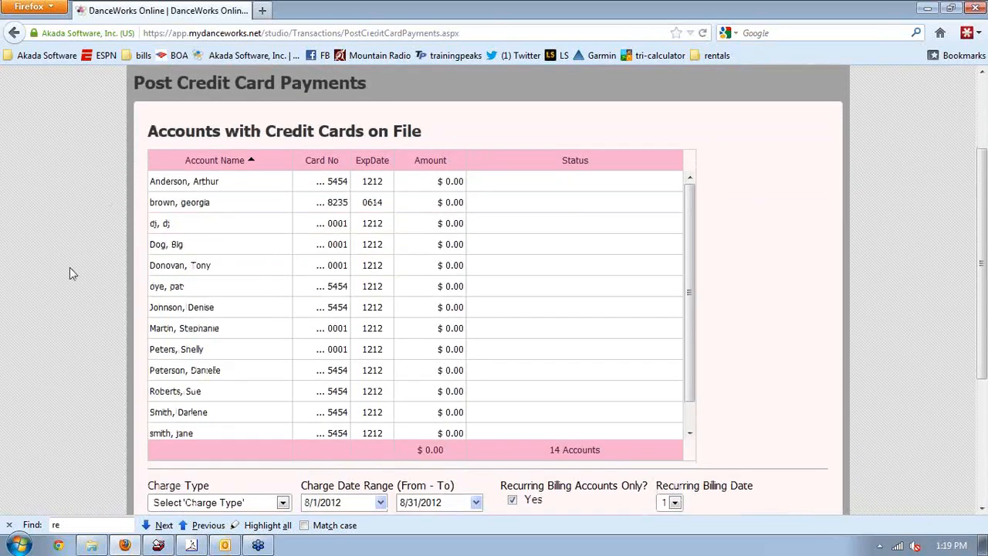
{"action": "scroll", "coordinate": [70, 269], "scroll_direction": "down", "scroll_amount": 3}
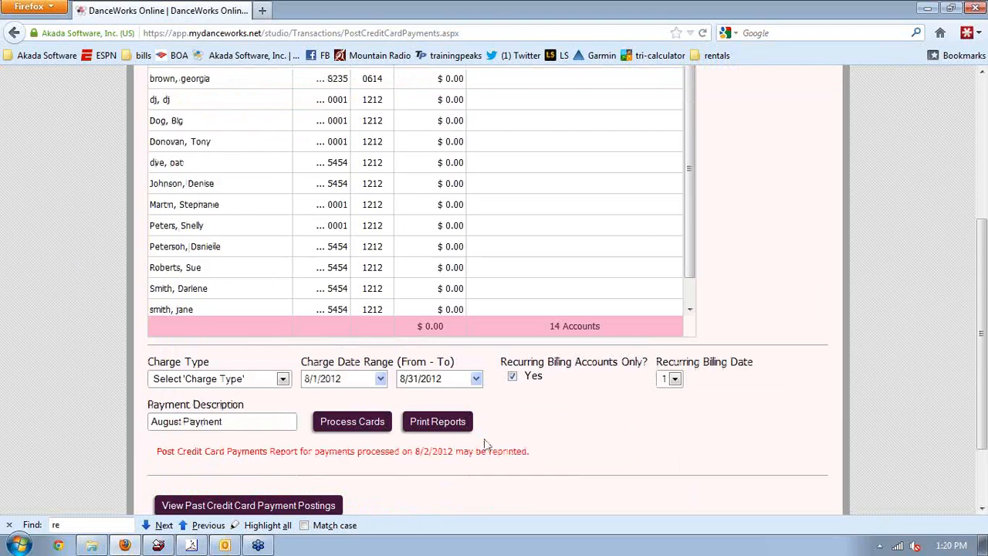
{"action": "scroll", "coordinate": [131, 267], "scroll_direction": "up", "scroll_amount": 2}
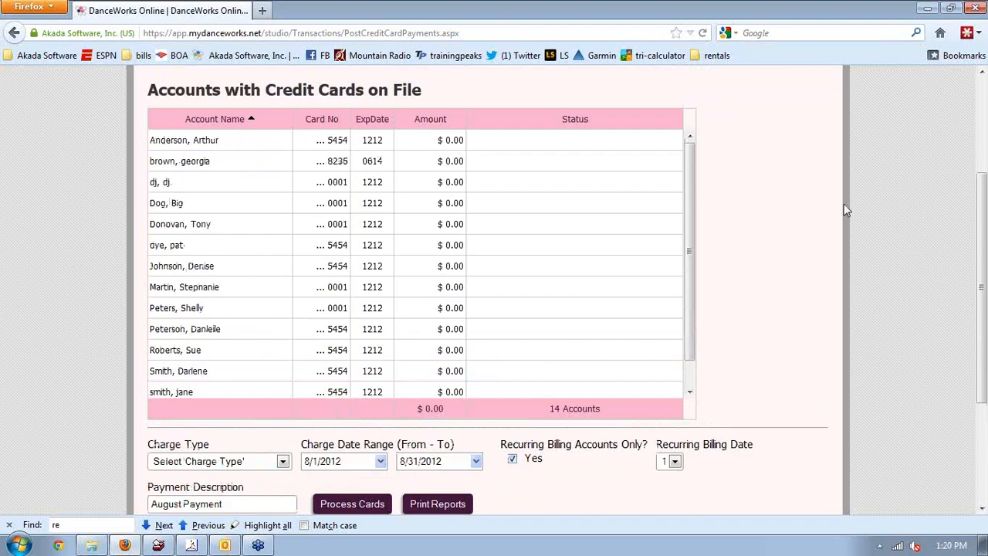
{"action": "left_click", "coordinate": [981, 123]}
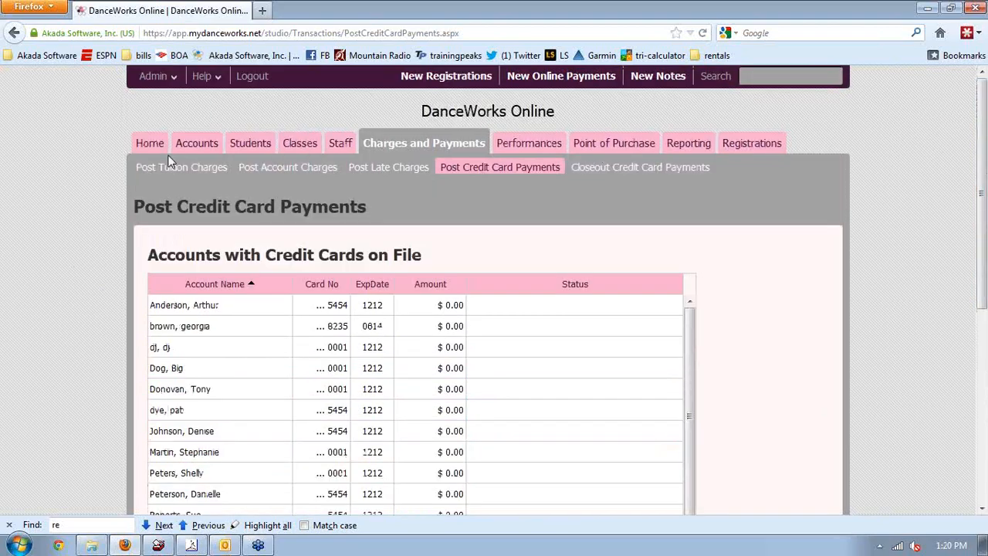
{"action": "left_click", "coordinate": [195, 145]}
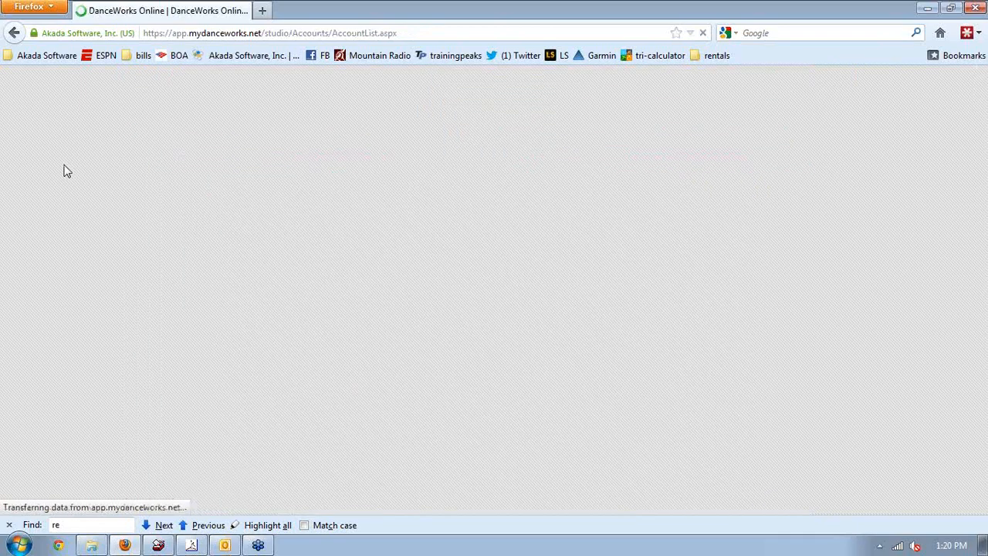
{"action": "scroll", "coordinate": [68, 370], "scroll_direction": "down", "scroll_amount": 2}
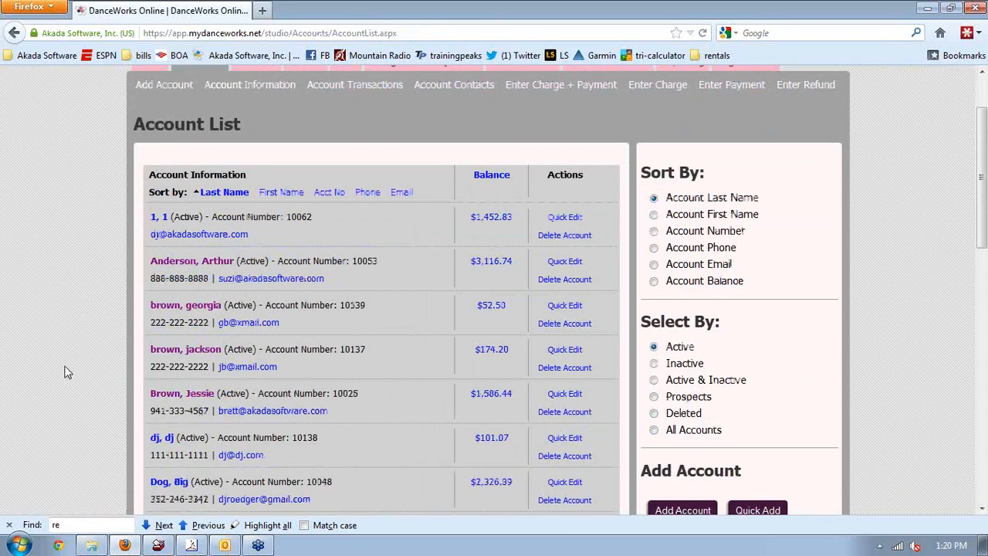
{"action": "scroll", "coordinate": [70, 332], "scroll_direction": "down", "scroll_amount": 1}
{"action": "scroll", "coordinate": [70, 333], "scroll_direction": "down", "scroll_amount": 4}
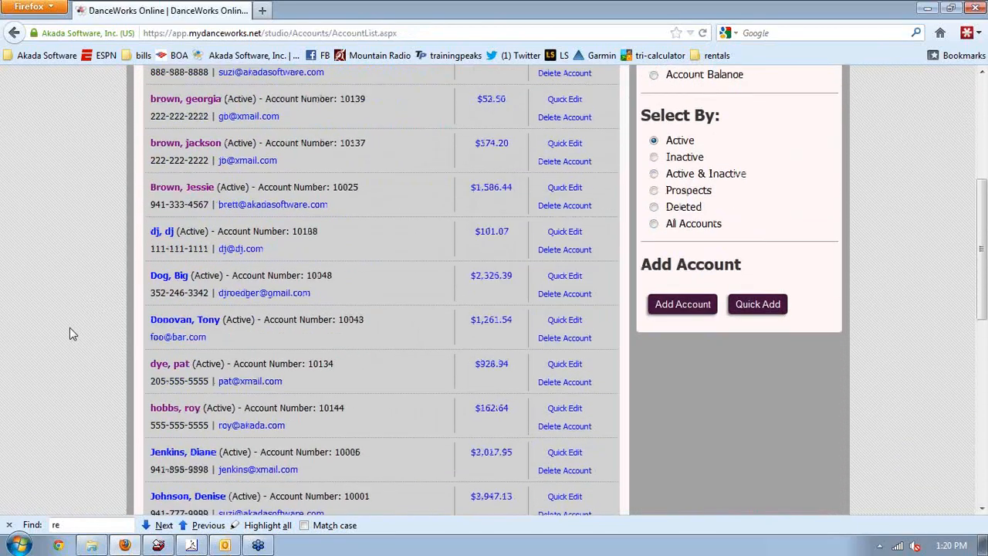
{"action": "scroll", "coordinate": [70, 332], "scroll_direction": "down", "scroll_amount": 3}
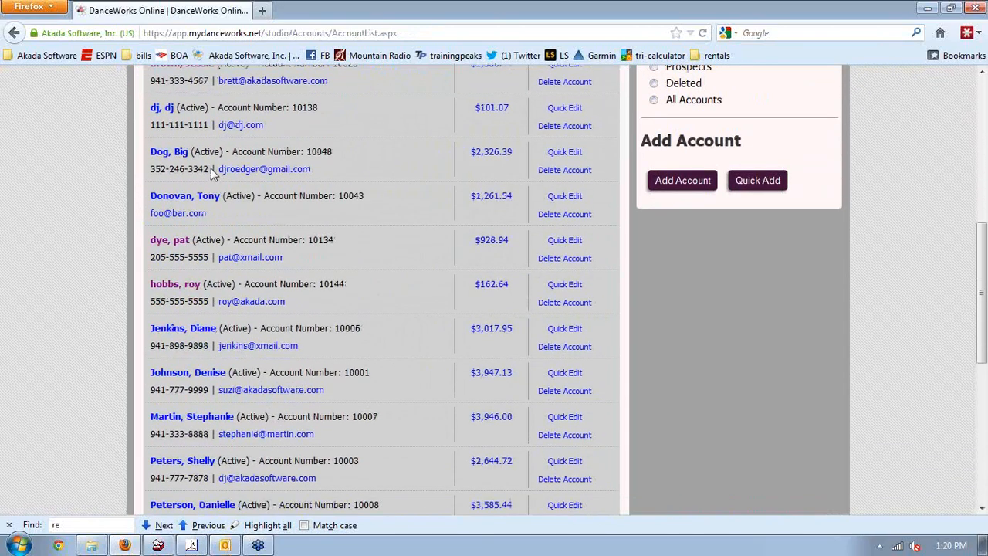
{"action": "left_click", "coordinate": [189, 196]}
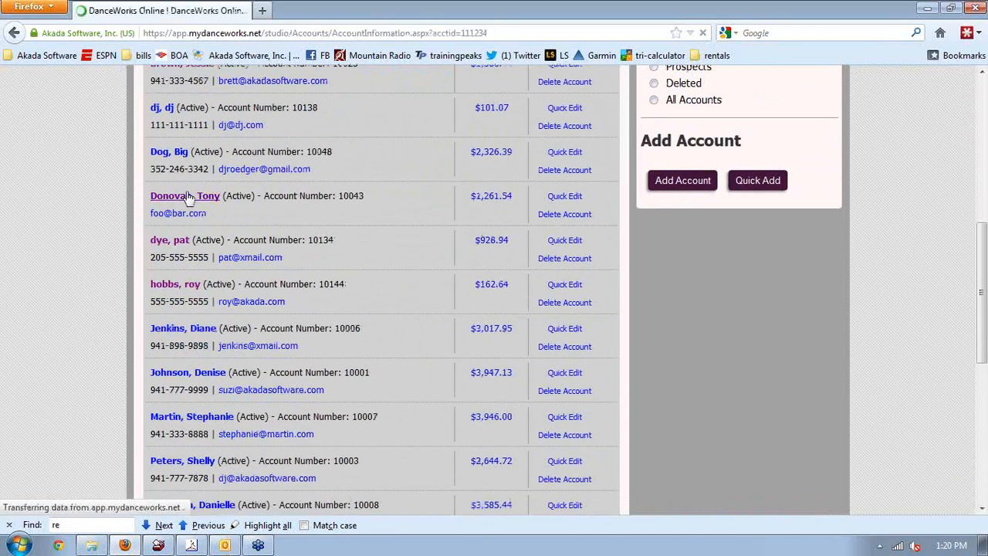
{"action": "scroll", "coordinate": [66, 375], "scroll_direction": "down", "scroll_amount": 3}
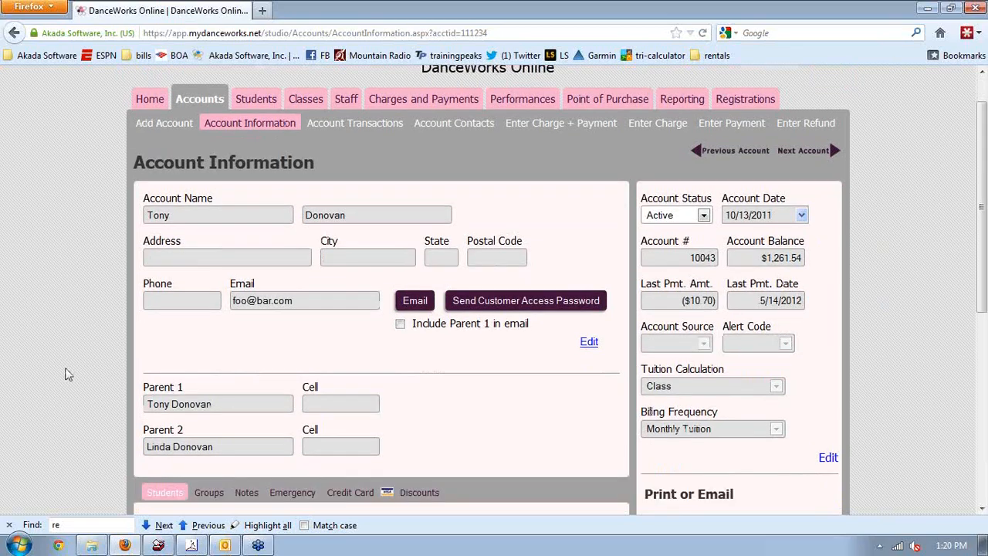
{"action": "scroll", "coordinate": [65, 374], "scroll_direction": "down", "scroll_amount": 6}
{"action": "left_click_drag", "start_coordinate": [162, 383], "coordinate": [987, 147]}
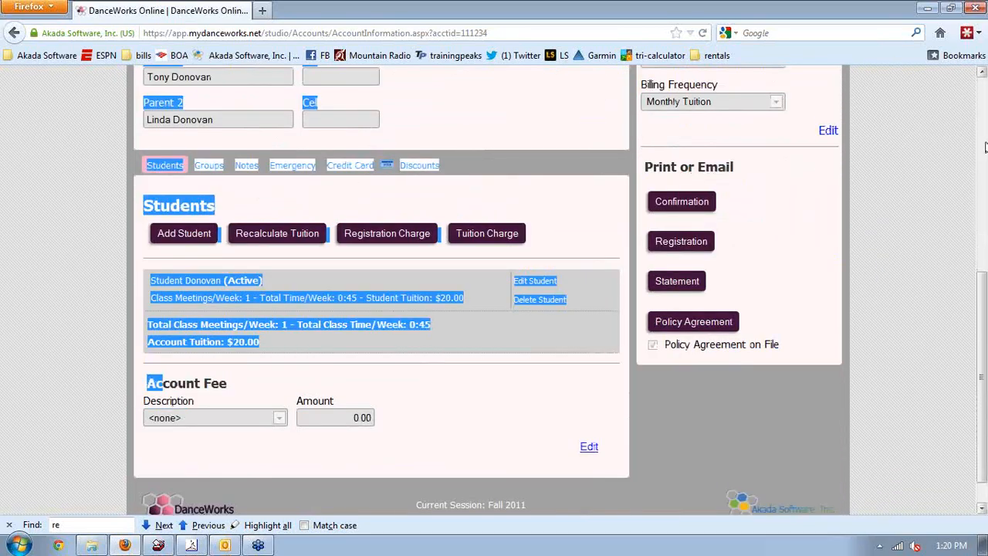
{"action": "scroll", "coordinate": [986, 148], "scroll_direction": "up", "scroll_amount": 9}
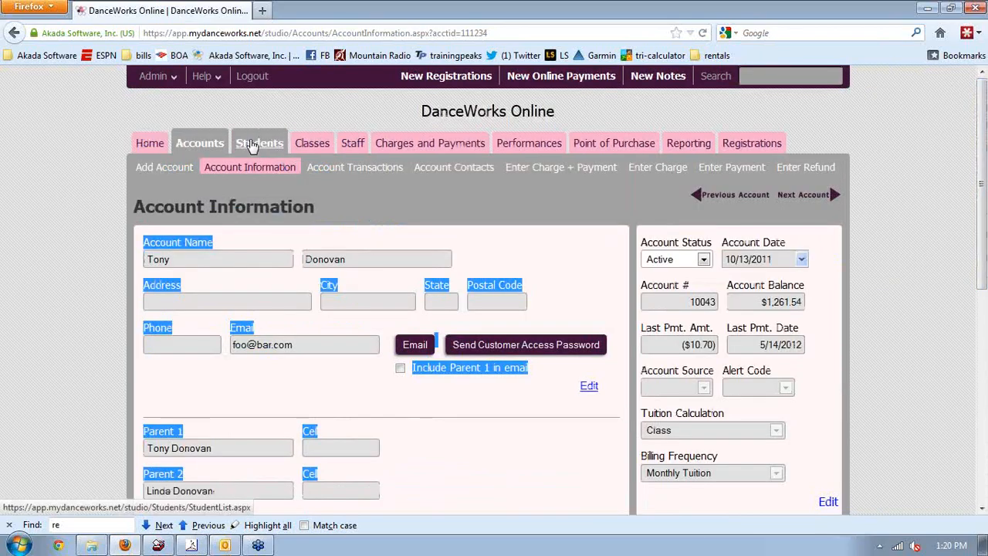
{"action": "left_click", "coordinate": [214, 146]}
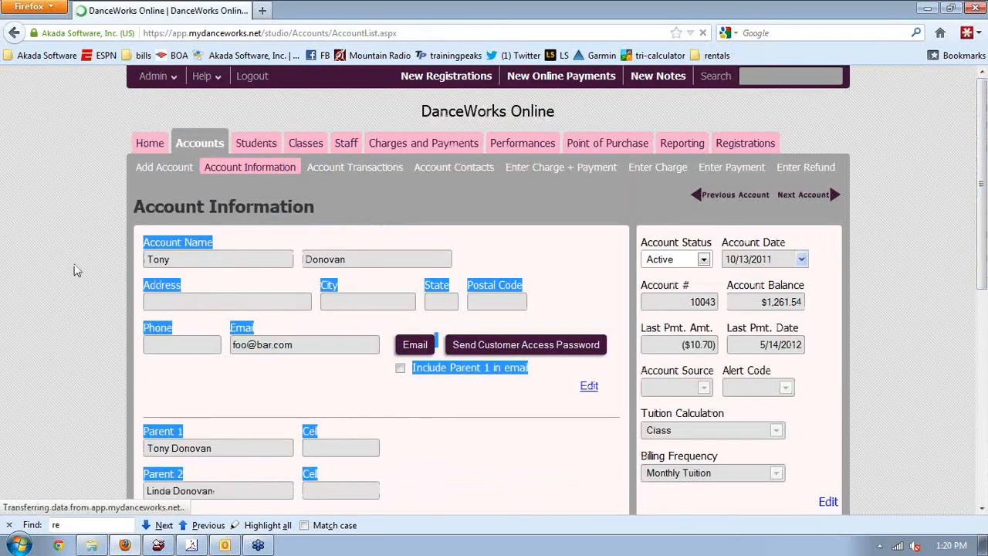
{"action": "scroll", "coordinate": [68, 278], "scroll_direction": "down", "scroll_amount": 1}
{"action": "scroll", "coordinate": [68, 275], "scroll_direction": "down", "scroll_amount": 12}
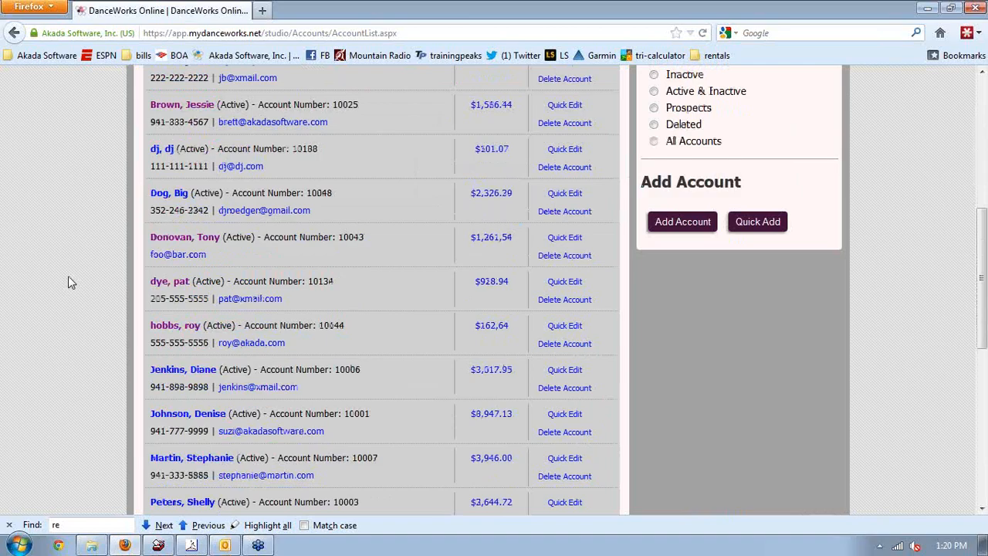
{"action": "scroll", "coordinate": [68, 282], "scroll_direction": "down", "scroll_amount": 1}
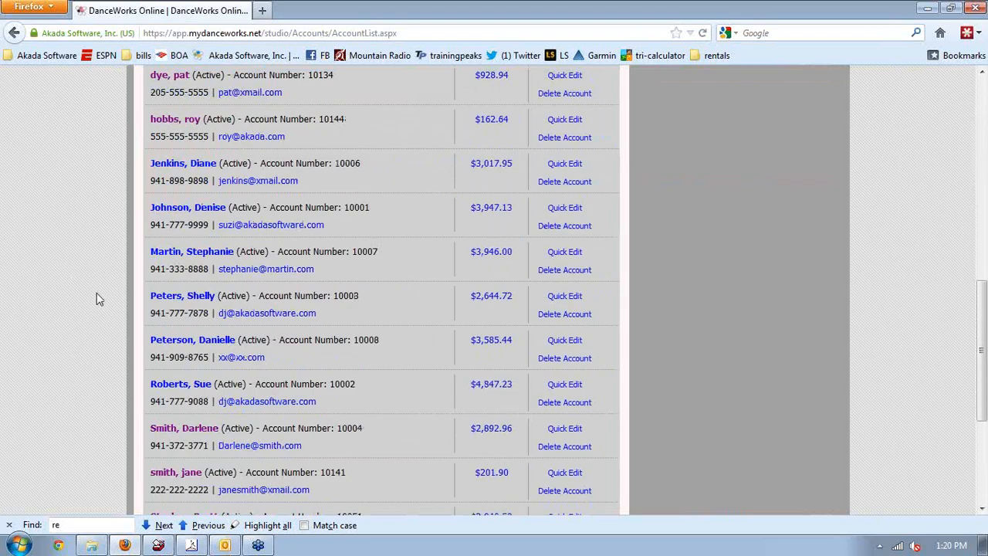
{"action": "scroll", "coordinate": [105, 381], "scroll_direction": "down", "scroll_amount": 3}
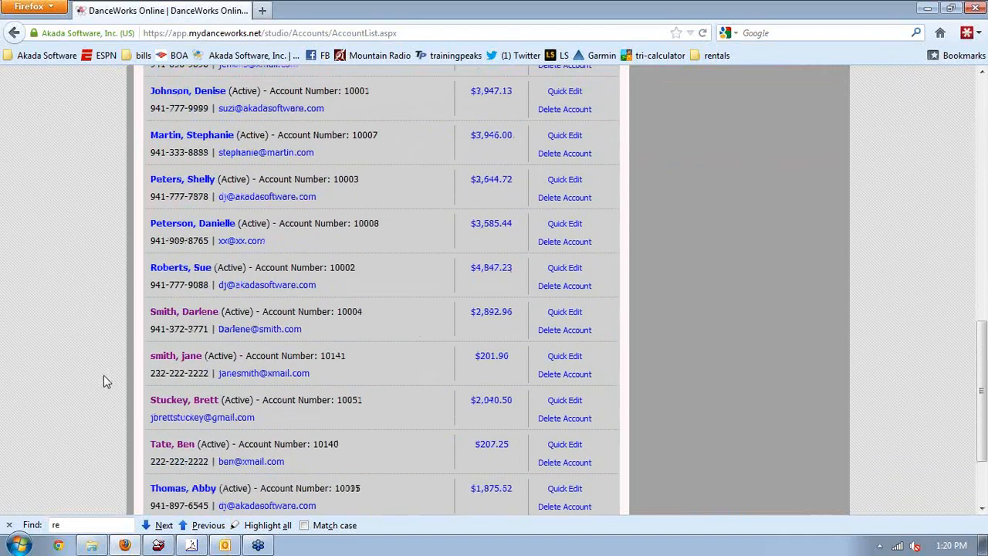
Open the $207.25-balance account and view its credit card on file
{"action": "left_click", "coordinate": [172, 437]}
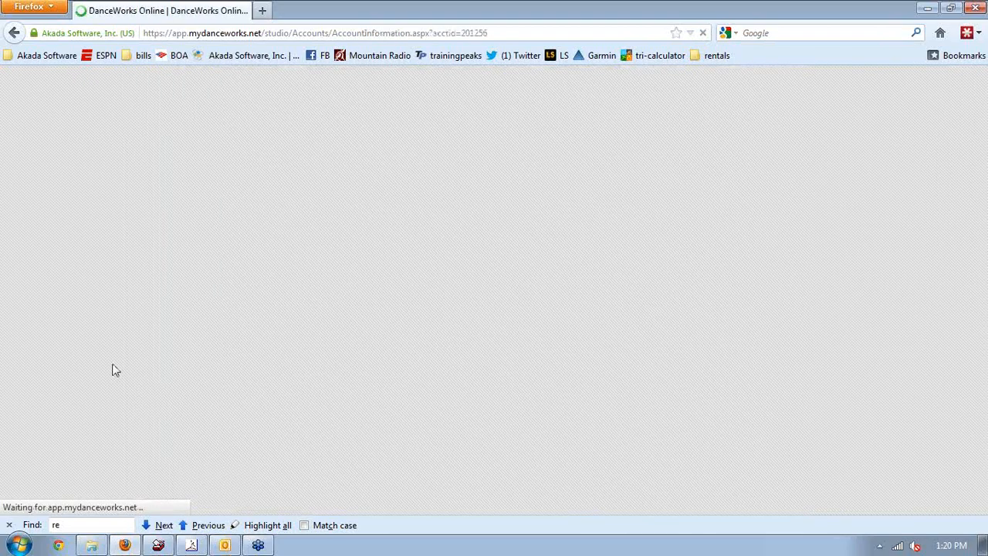
{"action": "scroll", "coordinate": [99, 327], "scroll_direction": "down", "scroll_amount": 5}
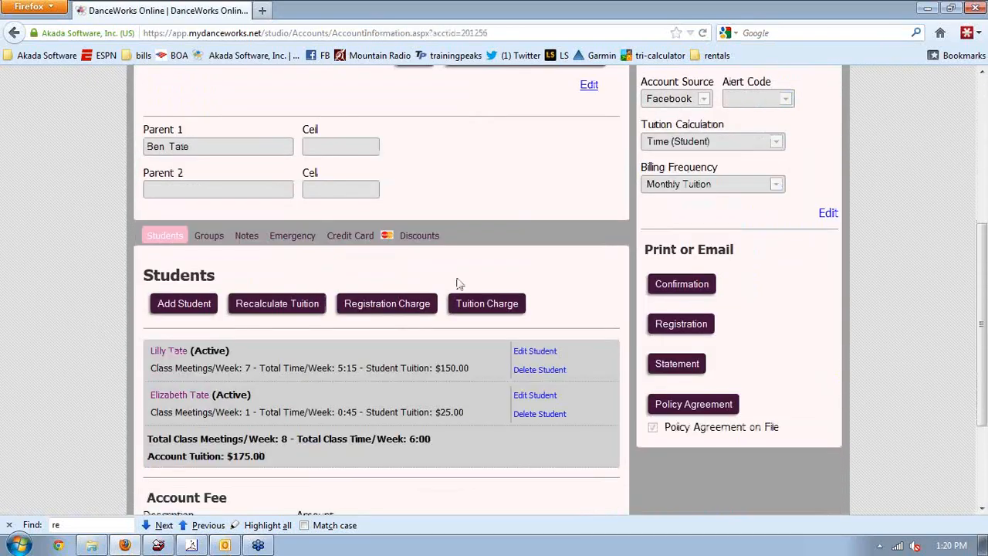
{"action": "left_click", "coordinate": [343, 238]}
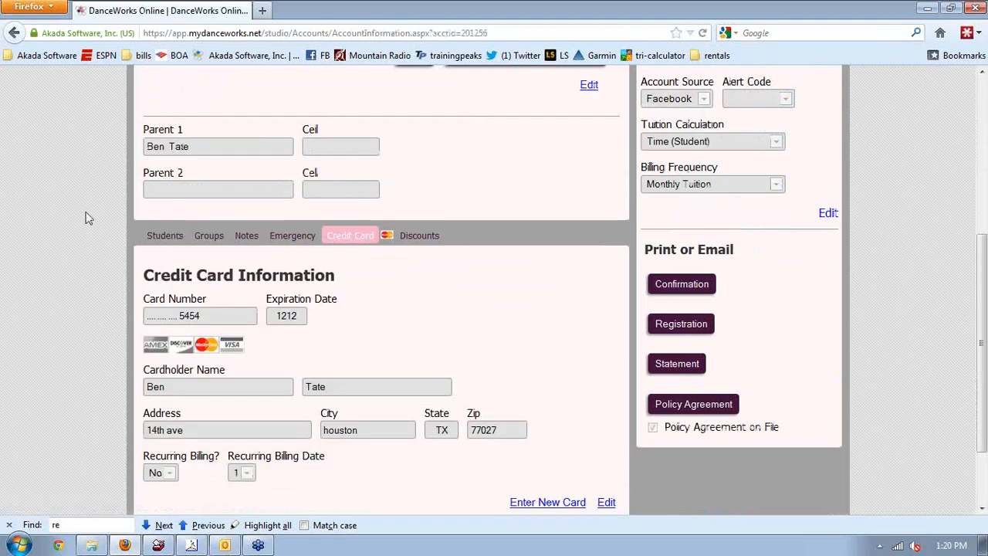
{"action": "scroll", "coordinate": [51, 281], "scroll_direction": "down", "scroll_amount": 2}
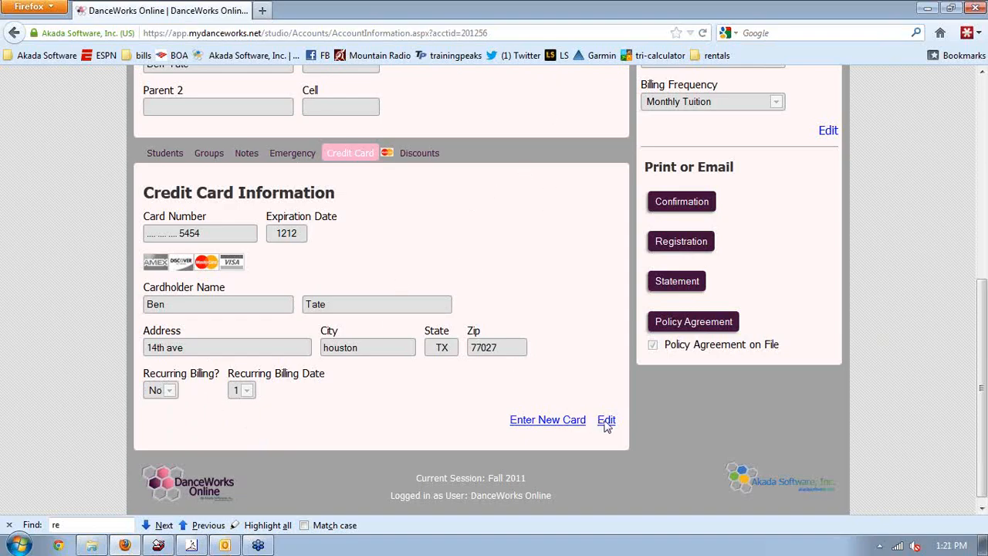
{"action": "scroll", "coordinate": [606, 426], "scroll_direction": "up", "scroll_amount": 3}
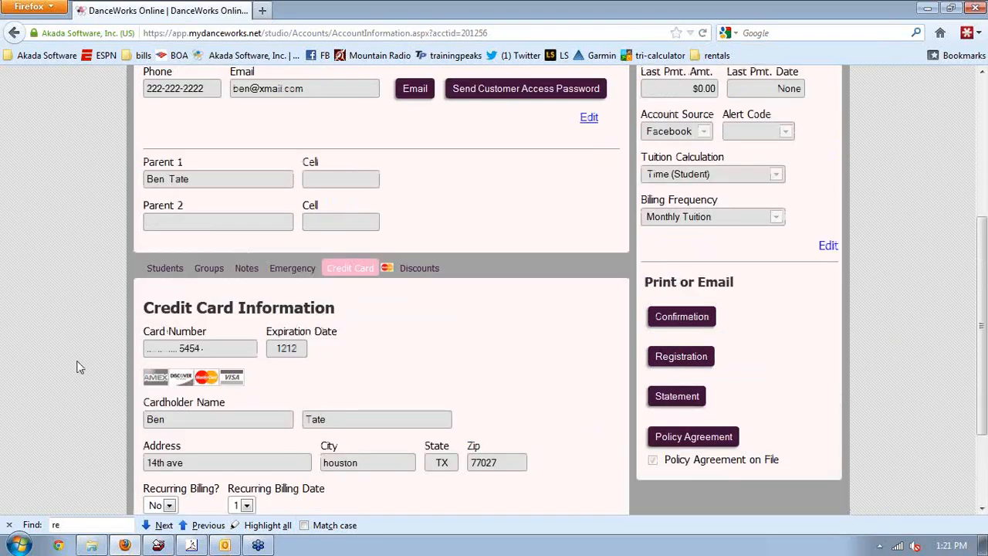
{"action": "scroll", "coordinate": [79, 367], "scroll_direction": "down", "scroll_amount": 3}
{"action": "left_click_drag", "start_coordinate": [77, 367], "coordinate": [197, 280]}
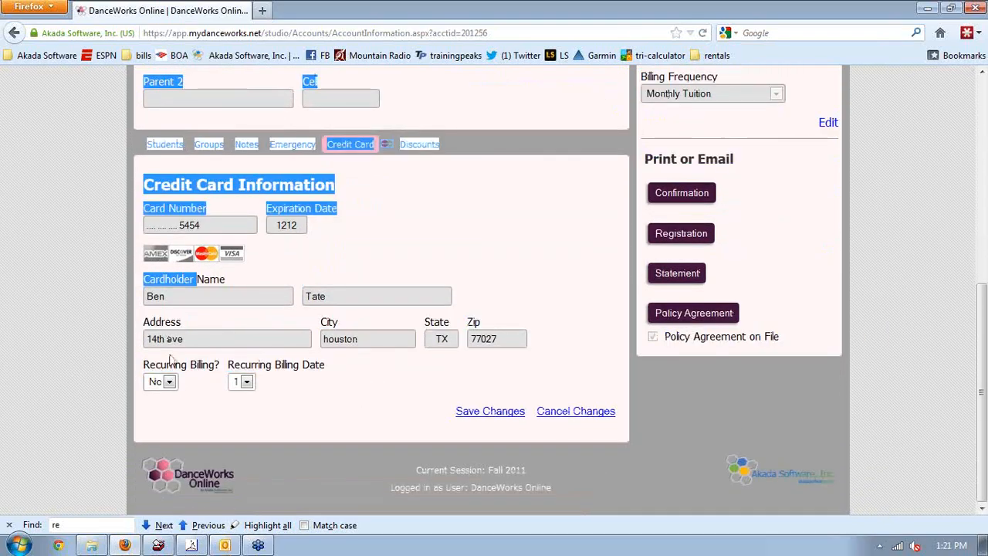
Set Recurring Billing? to Yes, save the card, and go to Charges and Payments
{"action": "left_click", "coordinate": [169, 381]}
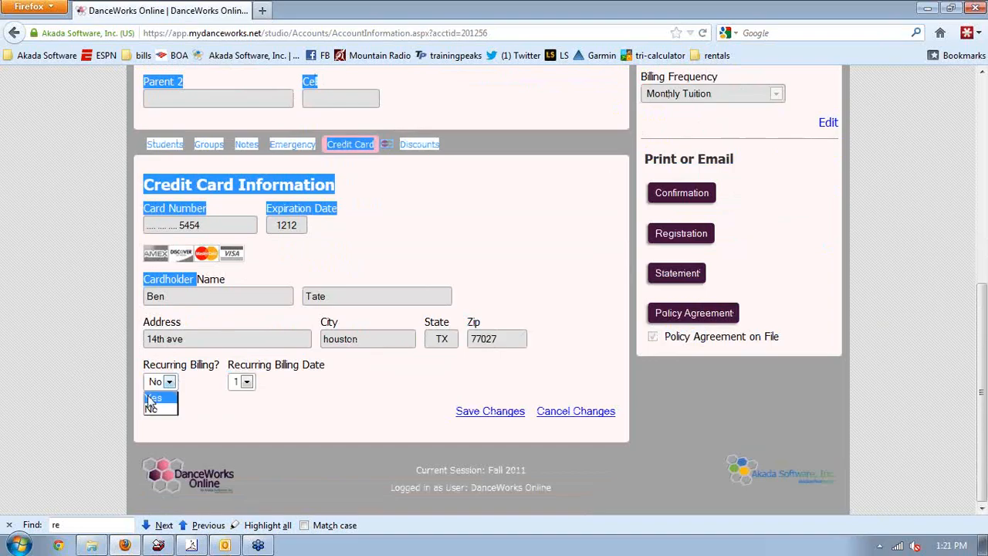
{"action": "left_click", "coordinate": [151, 397]}
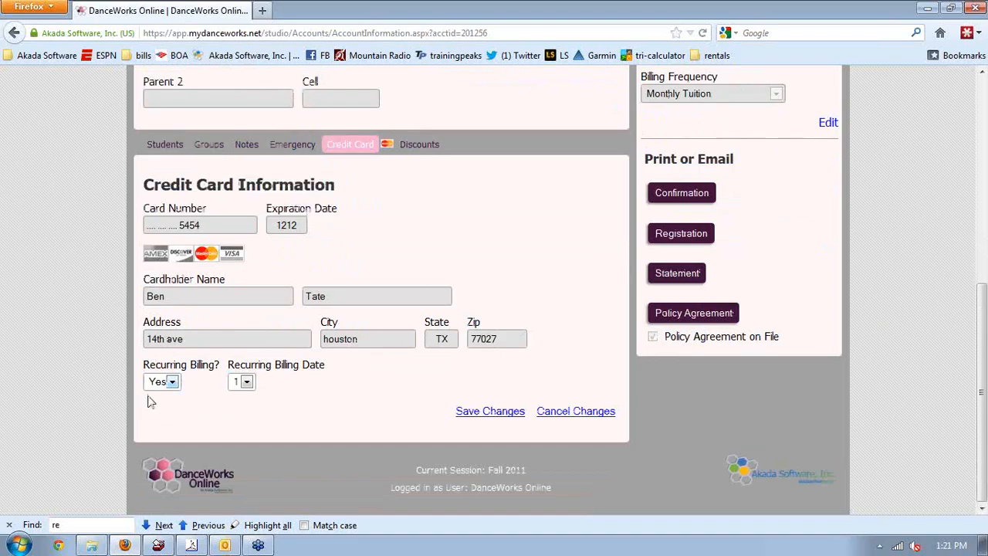
{"action": "left_click", "coordinate": [473, 415]}
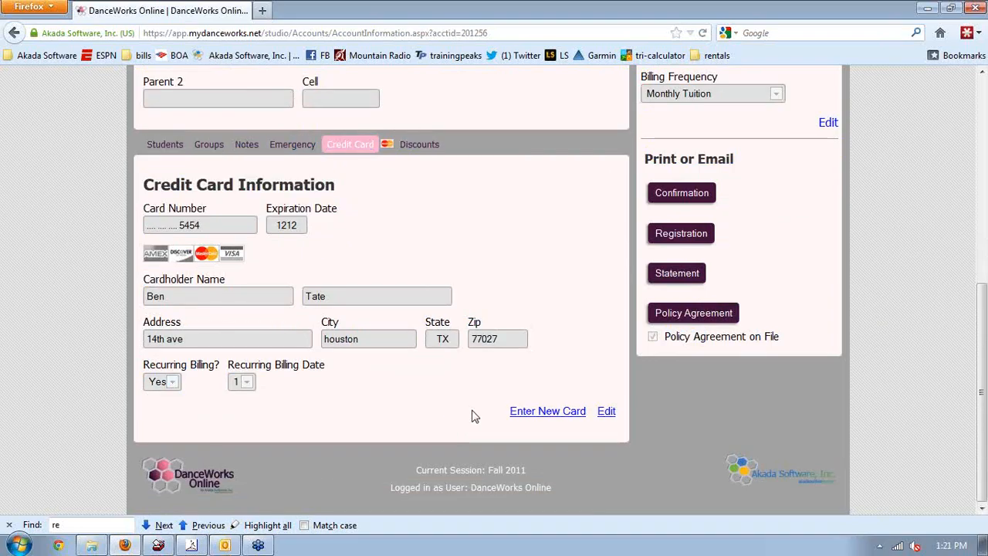
{"action": "left_click", "coordinate": [982, 104]}
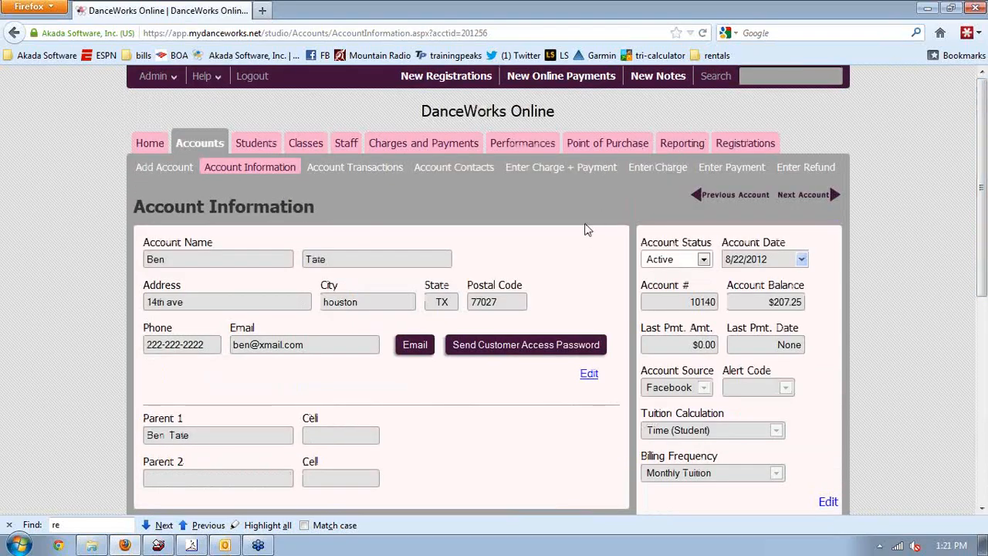
{"action": "left_click", "coordinate": [437, 156]}
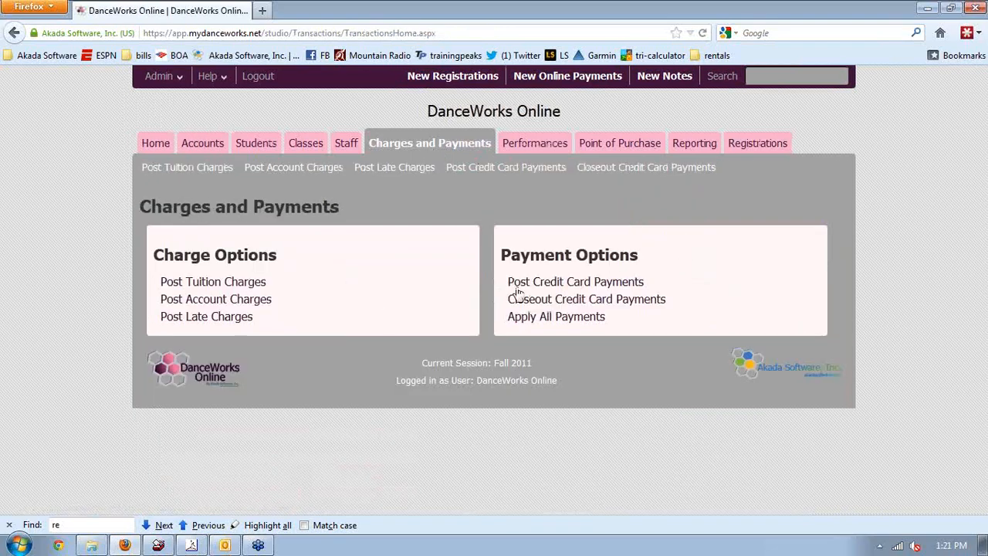
Open the Post Credit Card Payments page and select the recurring-billing account row
{"action": "left_click", "coordinate": [532, 284]}
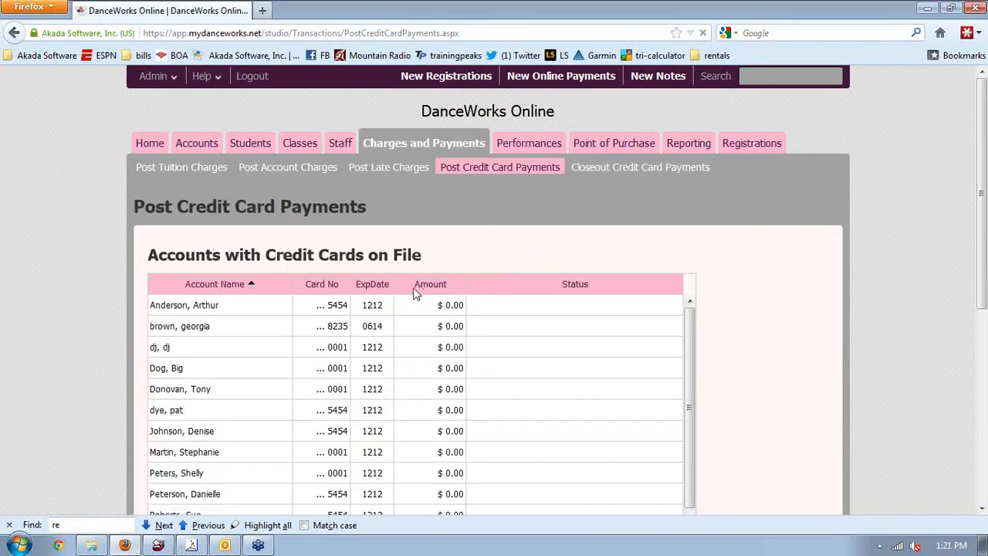
{"action": "scroll", "coordinate": [781, 289], "scroll_direction": "down", "scroll_amount": 5}
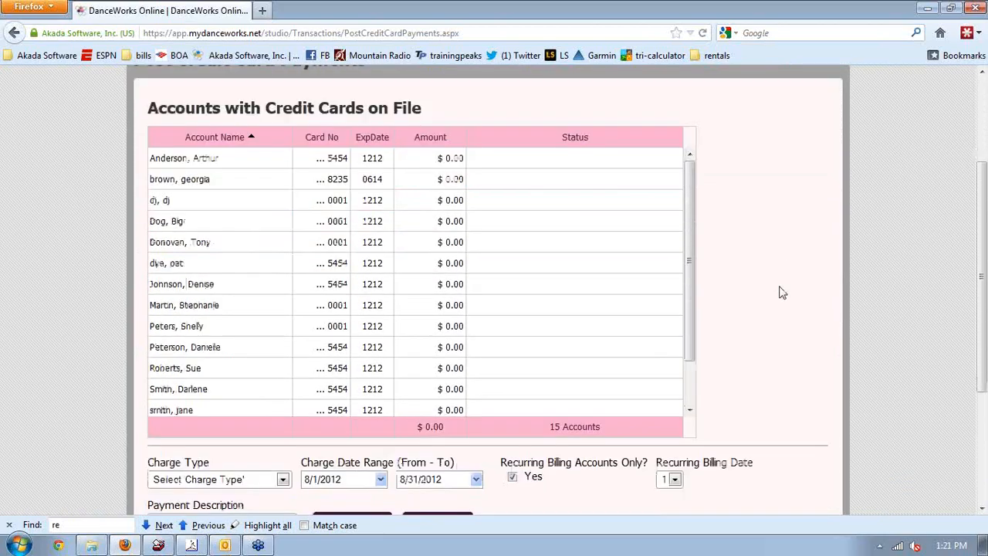
{"action": "left_click", "coordinate": [690, 350]}
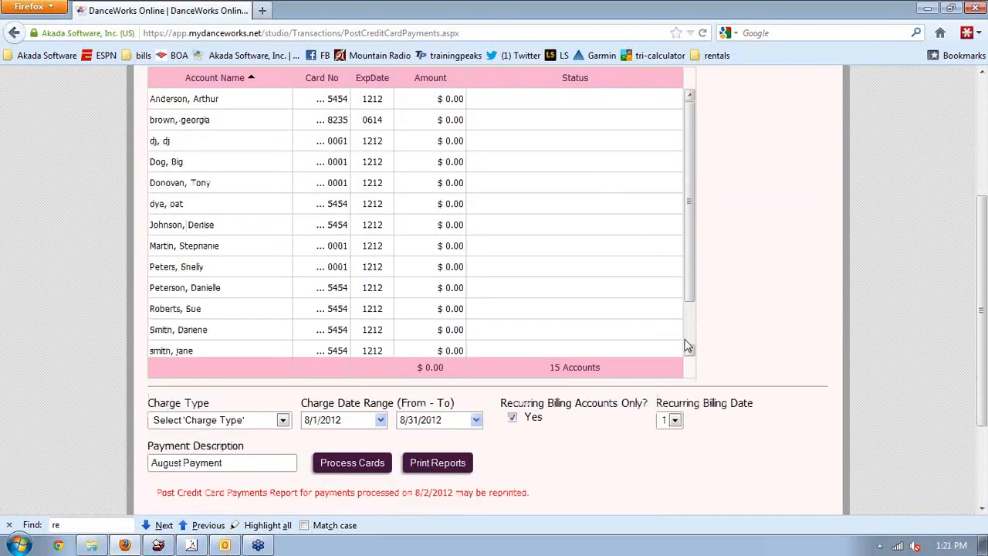
{"action": "left_click", "coordinate": [327, 324]}
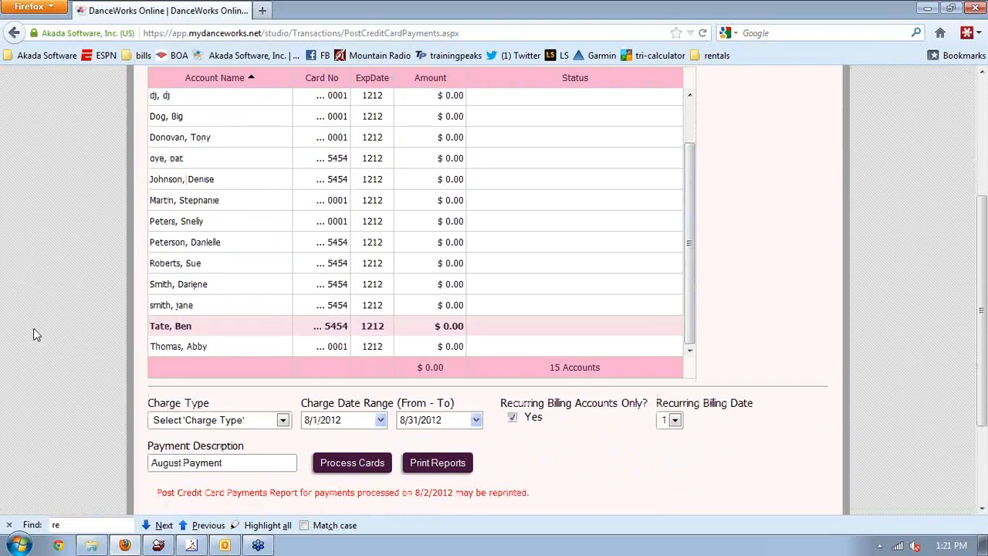
Set the Charge Type to Tuition, listing 15 accounts totalling $2,620.03
{"action": "left_click", "coordinate": [163, 424]}
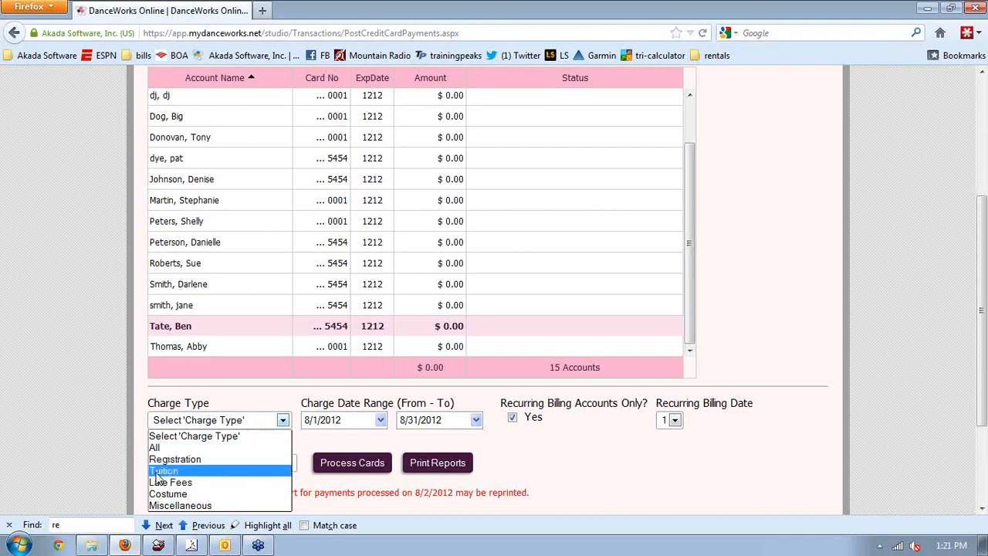
{"action": "left_click", "coordinate": [160, 472]}
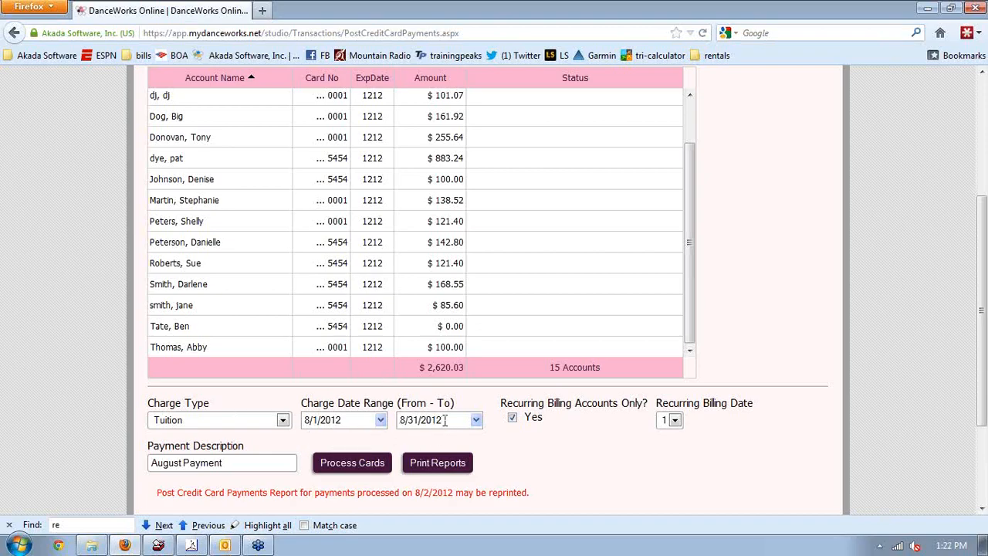
{"action": "left_click", "coordinate": [477, 421]}
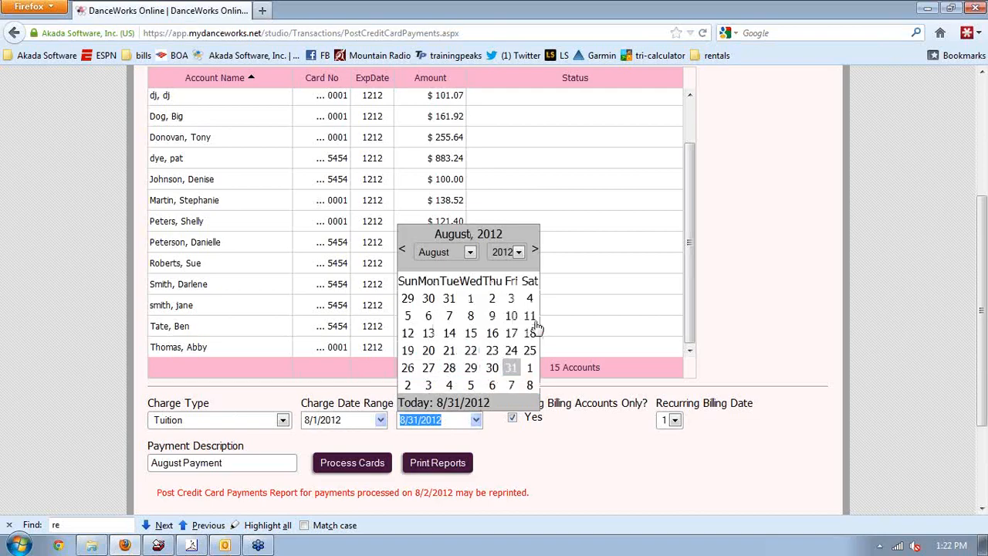
Set the charge date range to 9/1/2012 through 9/1/2012
{"action": "left_click", "coordinate": [531, 371]}
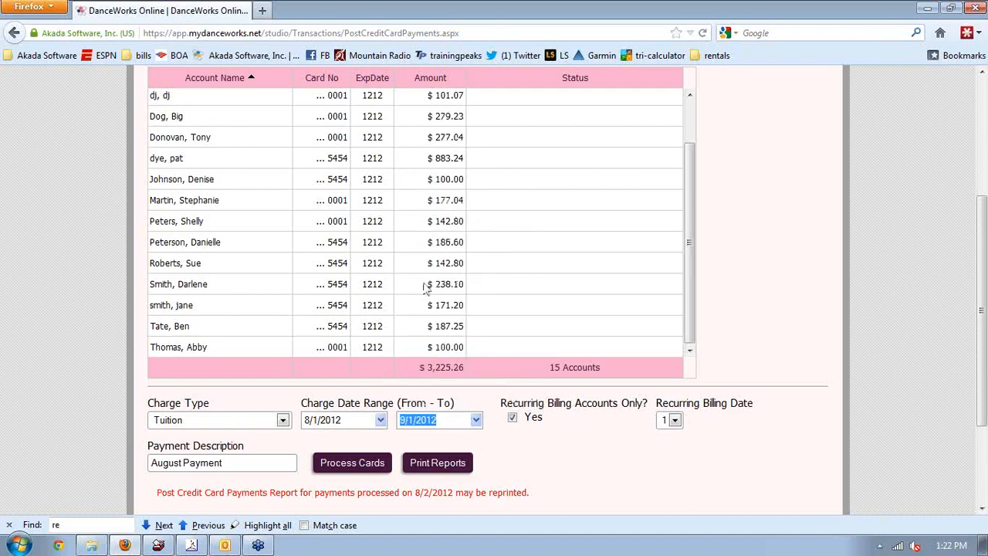
{"action": "left_click", "coordinate": [381, 420]}
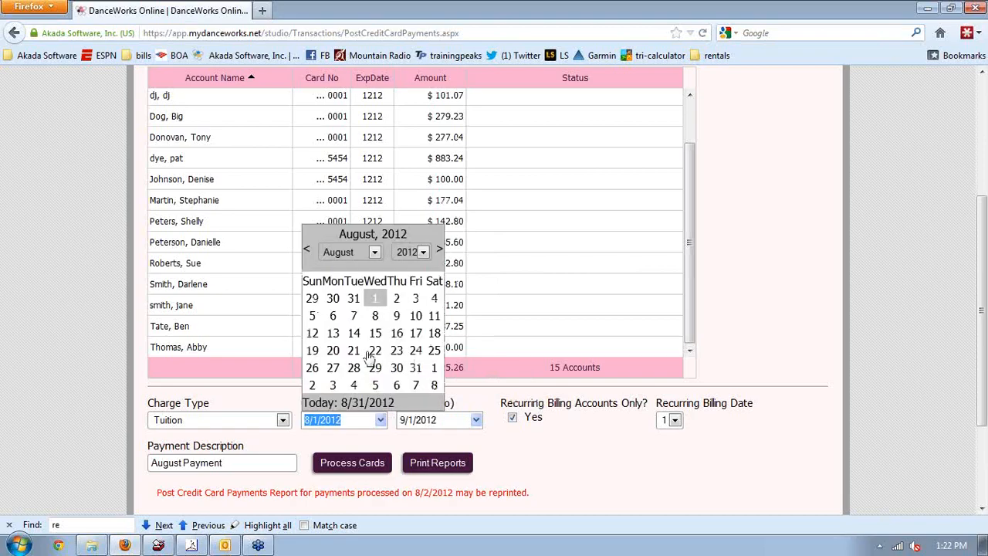
{"action": "left_click", "coordinate": [435, 369]}
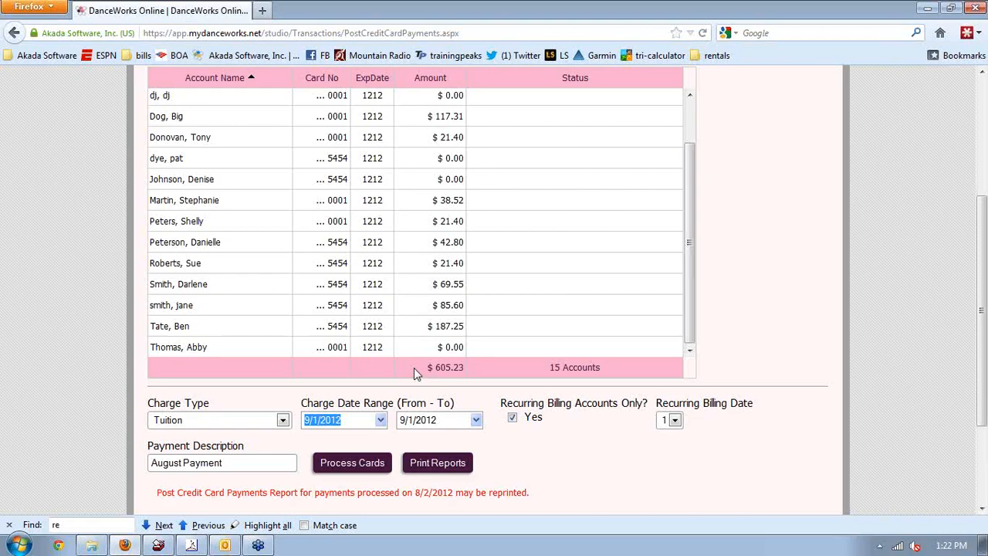
Change the payment description to 'September Payment' and submit the cards for processing
{"action": "scroll", "coordinate": [467, 407], "scroll_direction": "down", "scroll_amount": 2}
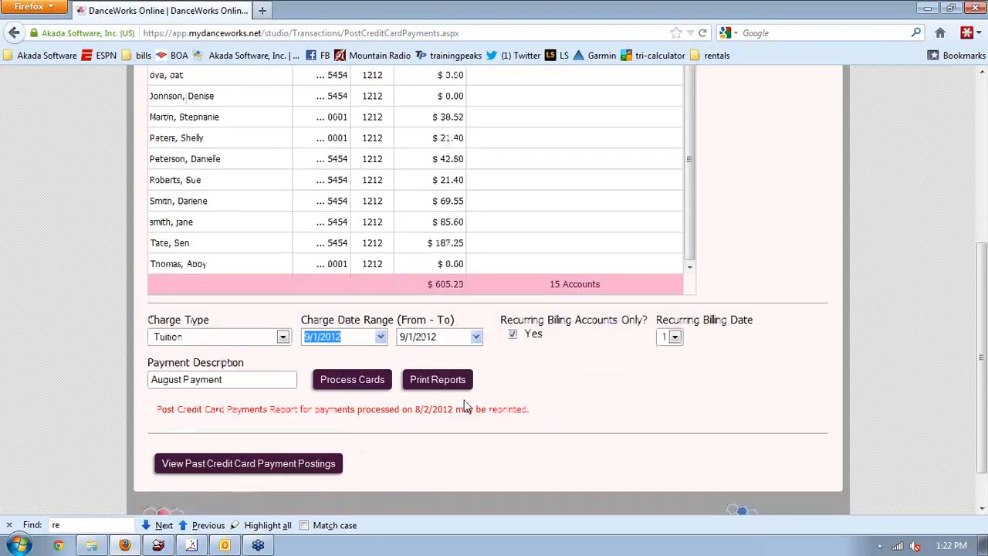
{"action": "scroll", "coordinate": [467, 407], "scroll_direction": "down", "scroll_amount": 1}
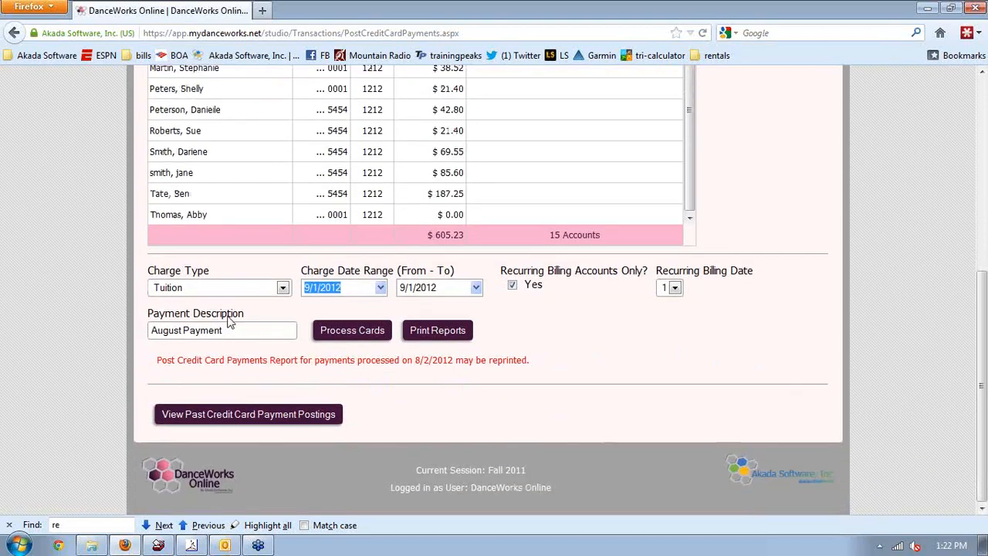
{"action": "left_click", "coordinate": [182, 330]}
{"action": "key", "text": "BackSpace"}
{"action": "key", "text": "BackSpace"}
{"action": "key", "text": "BackSpace"}
{"action": "key", "text": "BackSpace"}
{"action": "key", "text": "BackSpace"}
{"action": "key", "text": "BackSpace"}
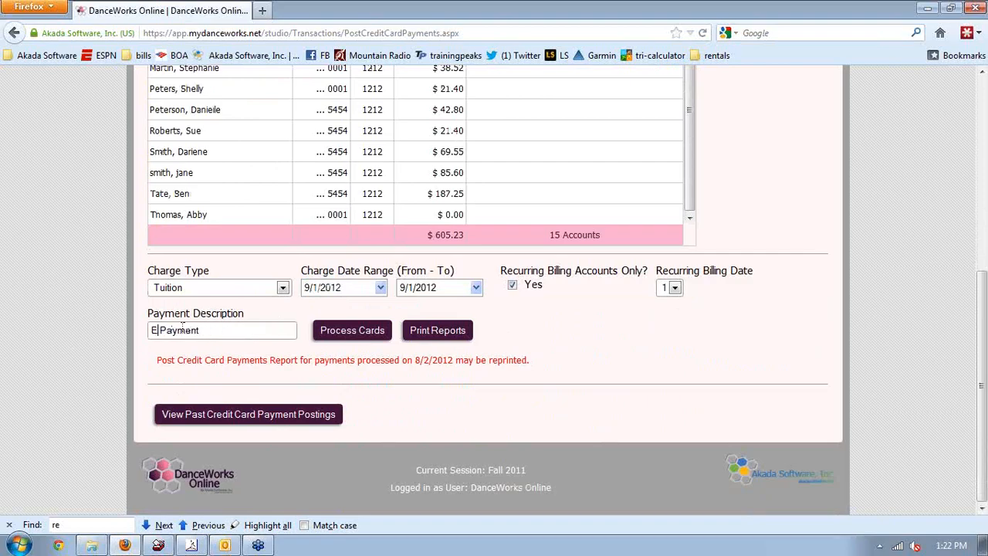
{"action": "type", "text": "September"}
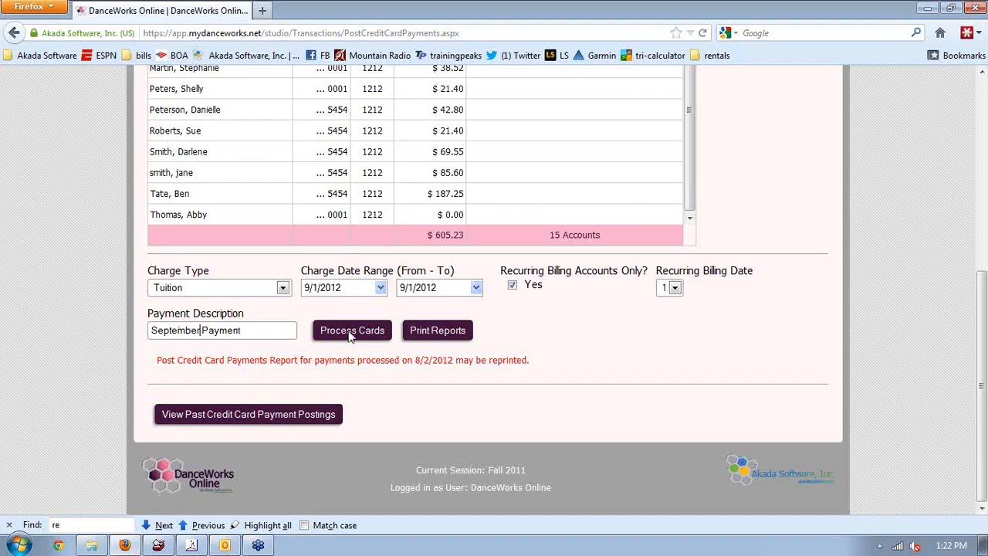
{"action": "left_click", "coordinate": [351, 331]}
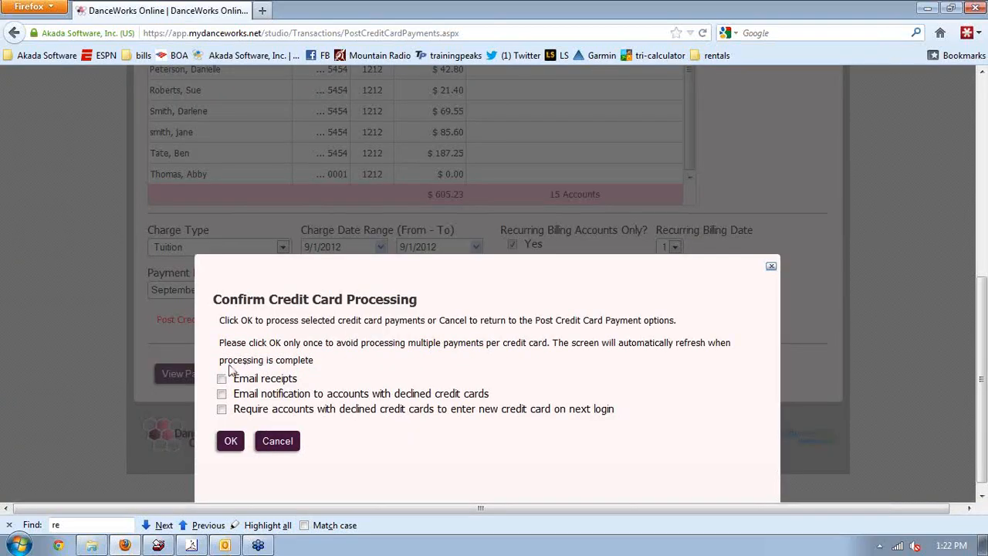
Email receipts and decline notices to Parent 1, require new cards for declined accounts, and confirm
{"action": "left_click_drag", "start_coordinate": [981, 288], "coordinate": [978, 319]}
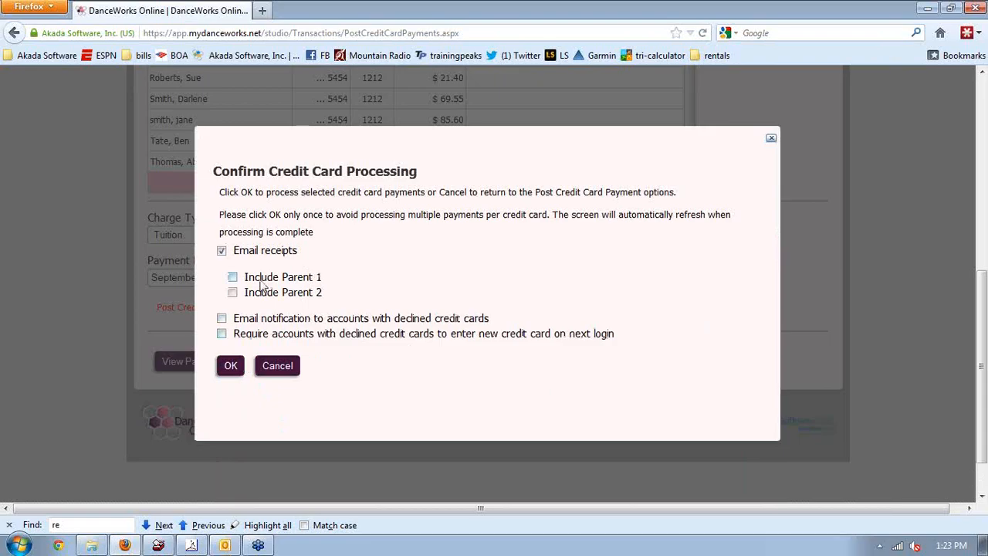
{"action": "left_click", "coordinate": [233, 277]}
{"action": "left_click", "coordinate": [221, 319]}
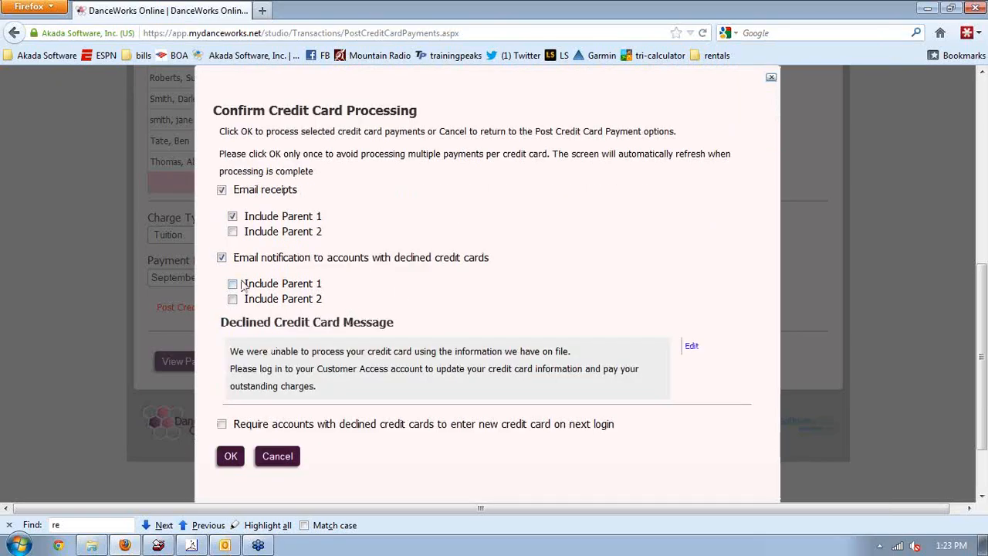
{"action": "left_click", "coordinate": [233, 285]}
{"action": "scroll", "coordinate": [229, 321], "scroll_direction": "down", "scroll_amount": 1}
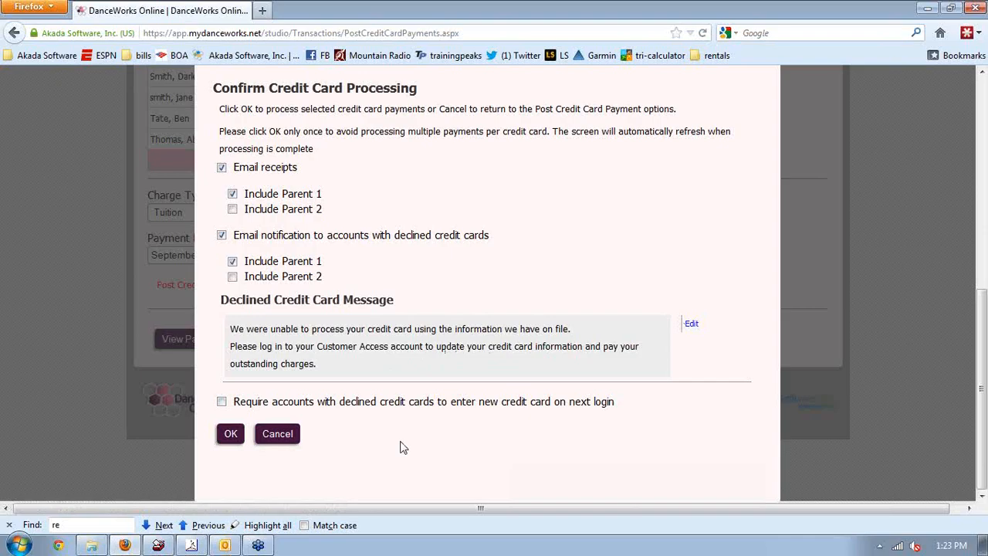
{"action": "left_click", "coordinate": [221, 402]}
{"action": "left_click", "coordinate": [229, 435]}
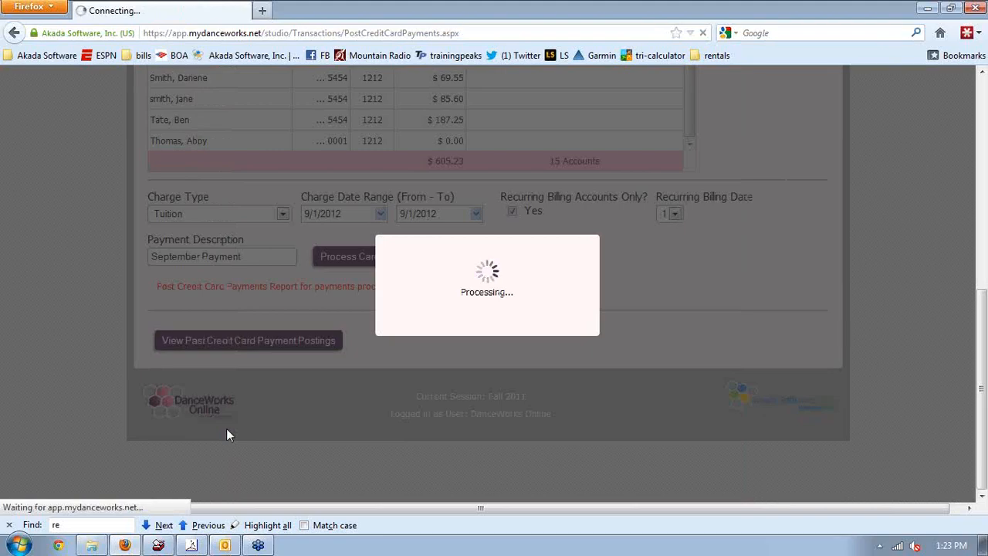
Review the results ($396.58 charged, 9 receipts, 2 decline notices) and close the summary
{"action": "left_click", "coordinate": [983, 200]}
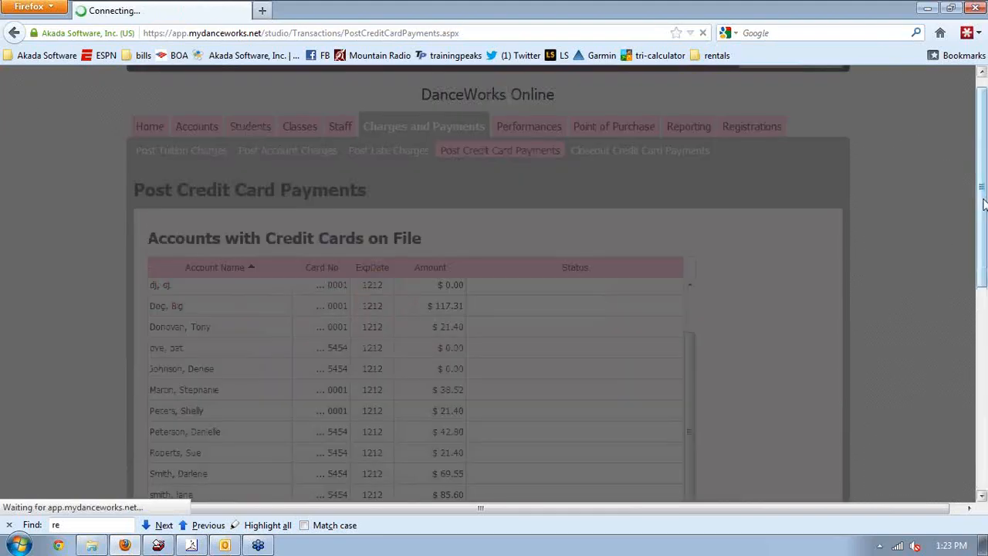
{"action": "left_click_drag", "start_coordinate": [983, 229], "coordinate": [983, 471]}
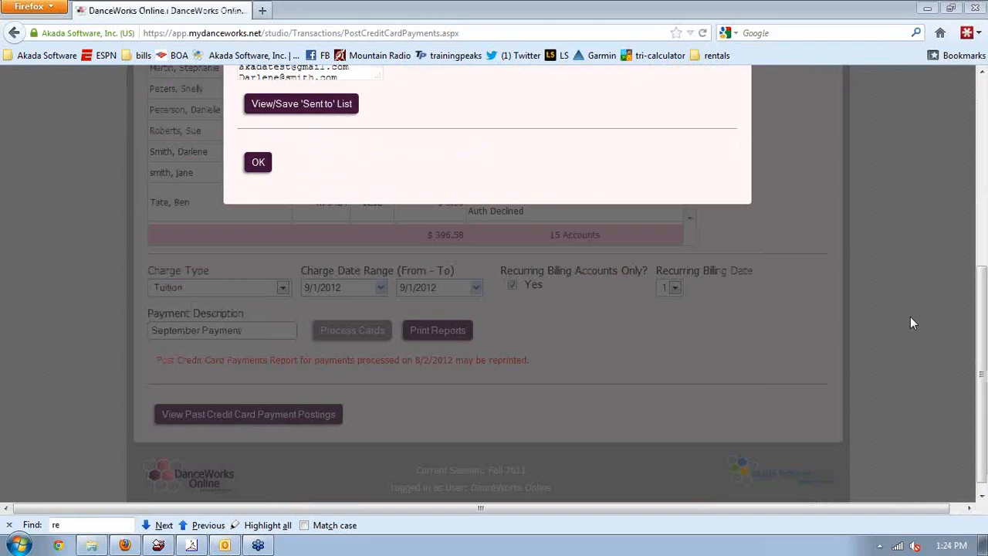
{"action": "left_click", "coordinate": [979, 205]}
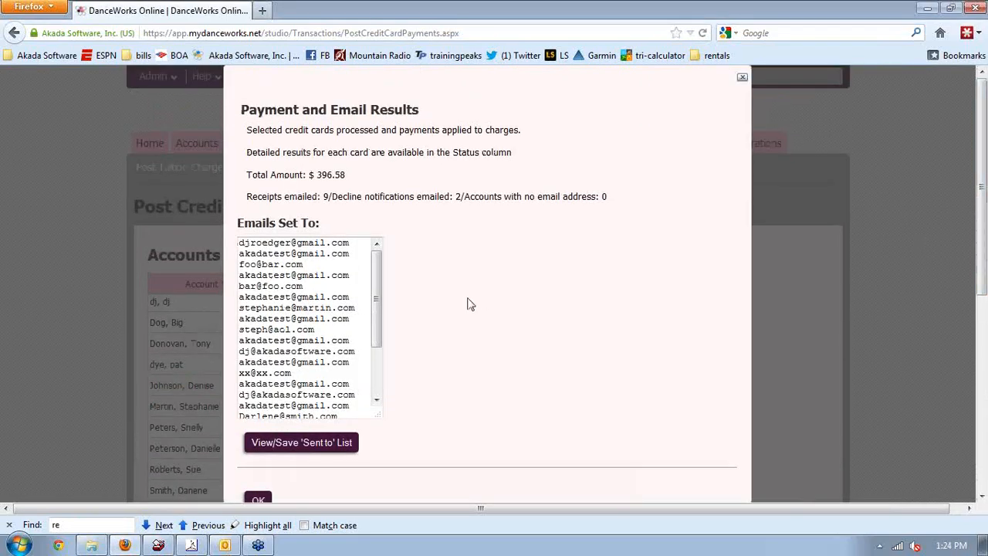
{"action": "scroll", "coordinate": [429, 266], "scroll_direction": "down", "scroll_amount": 2}
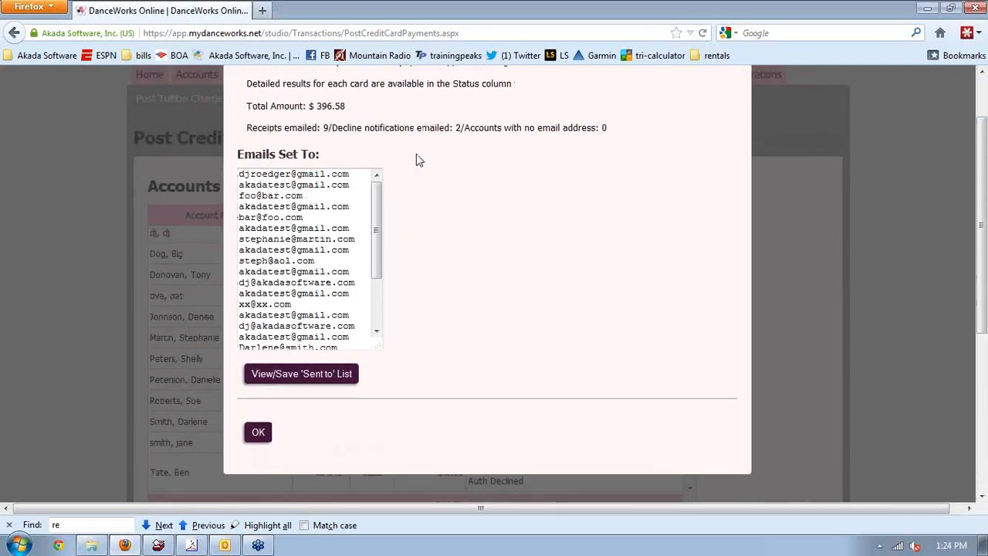
{"action": "scroll", "coordinate": [416, 158], "scroll_direction": "up", "scroll_amount": 1}
{"action": "scroll", "coordinate": [416, 158], "scroll_direction": "up", "scroll_amount": 1}
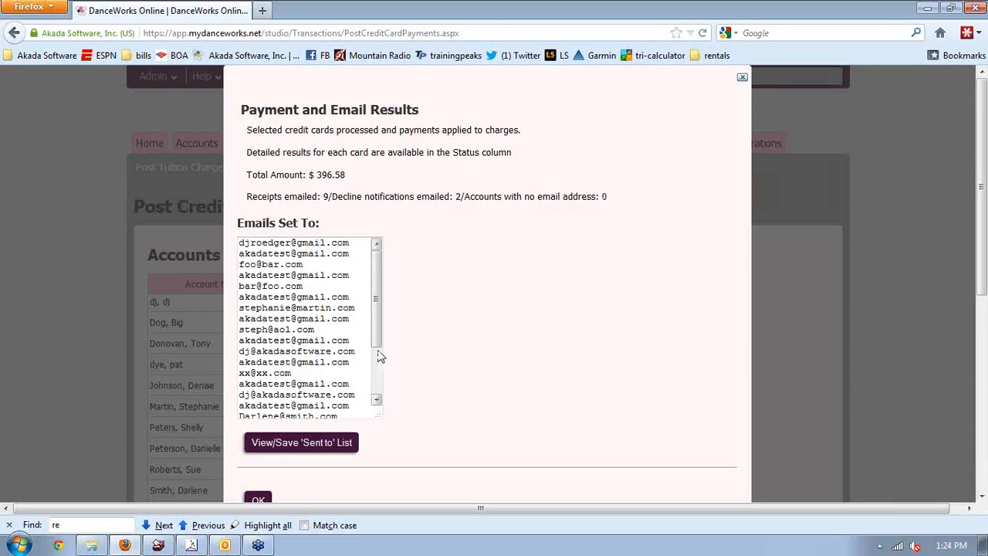
{"action": "left_click_drag", "start_coordinate": [378, 345], "coordinate": [472, 359]}
{"action": "scroll", "coordinate": [473, 359], "scroll_direction": "down", "scroll_amount": 1}
{"action": "scroll", "coordinate": [473, 359], "scroll_direction": "down", "scroll_amount": 1}
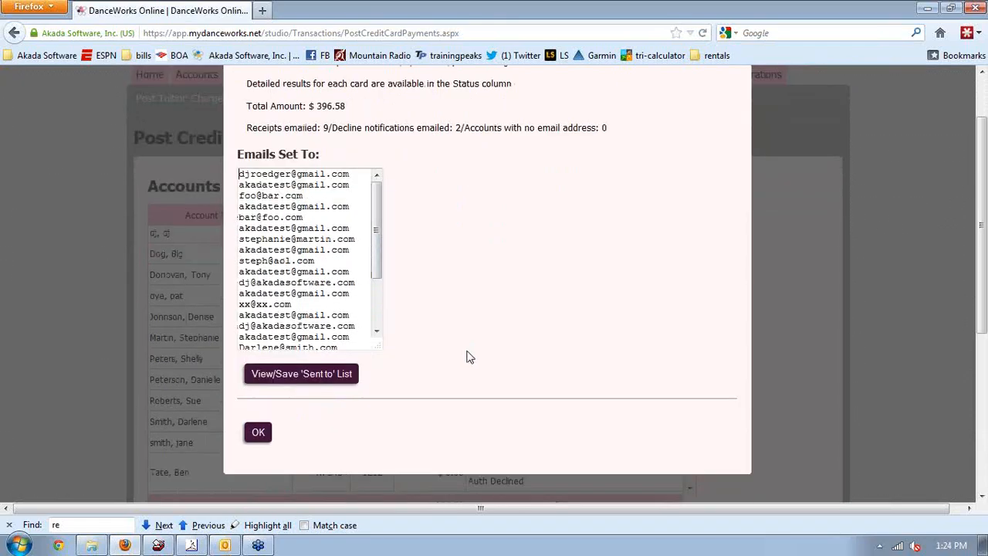
{"action": "left_click", "coordinate": [259, 437]}
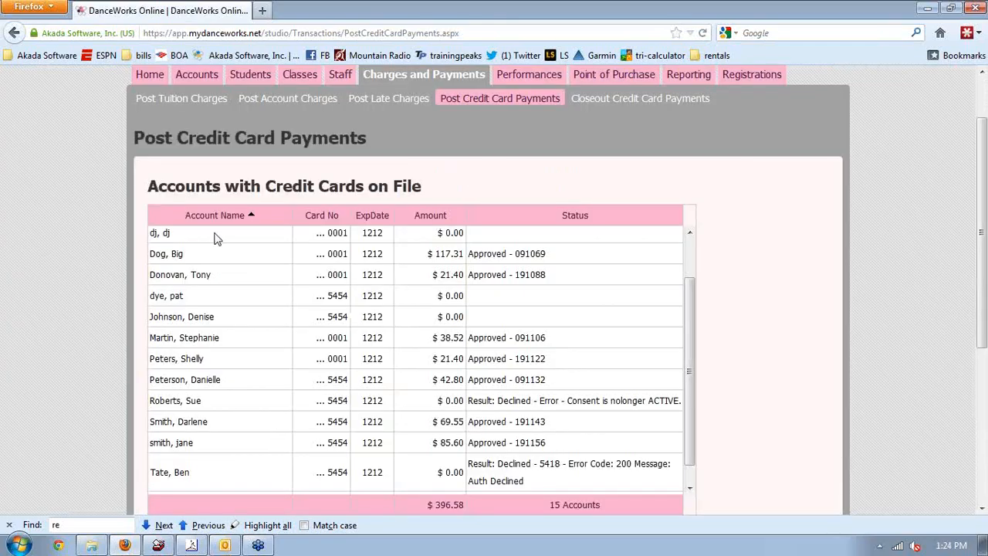
{"action": "scroll", "coordinate": [56, 266], "scroll_direction": "down", "scroll_amount": 5}
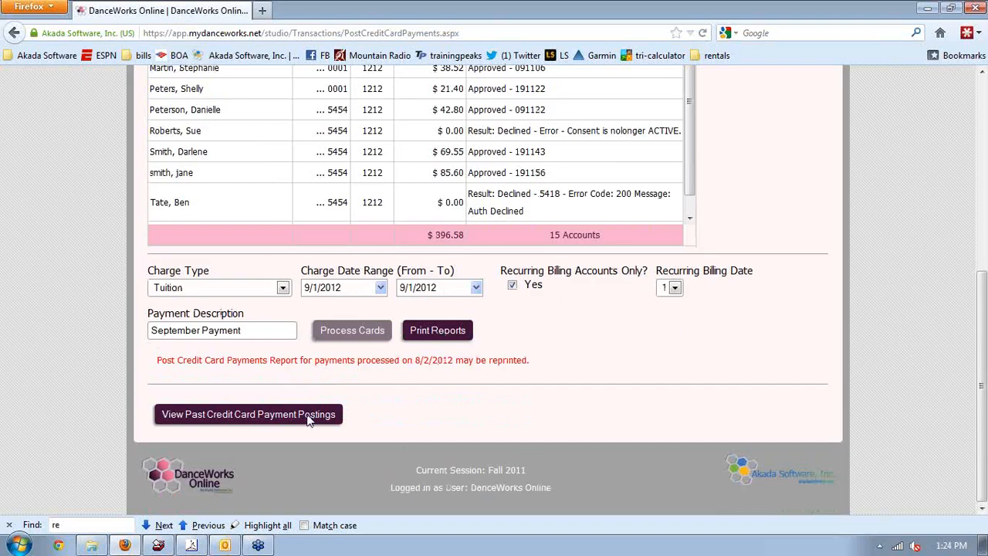
{"action": "left_click", "coordinate": [309, 417]}
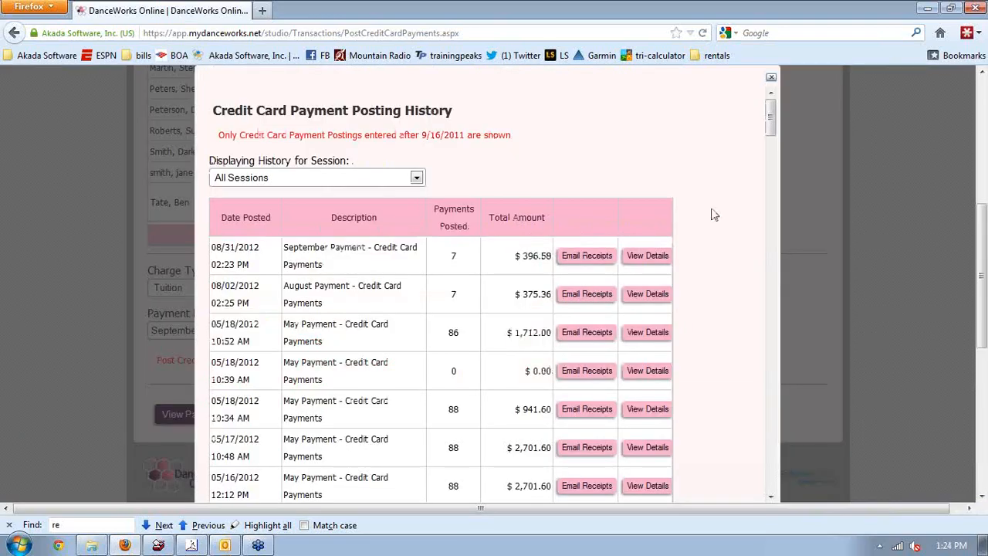
{"action": "scroll", "coordinate": [714, 215], "scroll_direction": "down", "scroll_amount": 10}
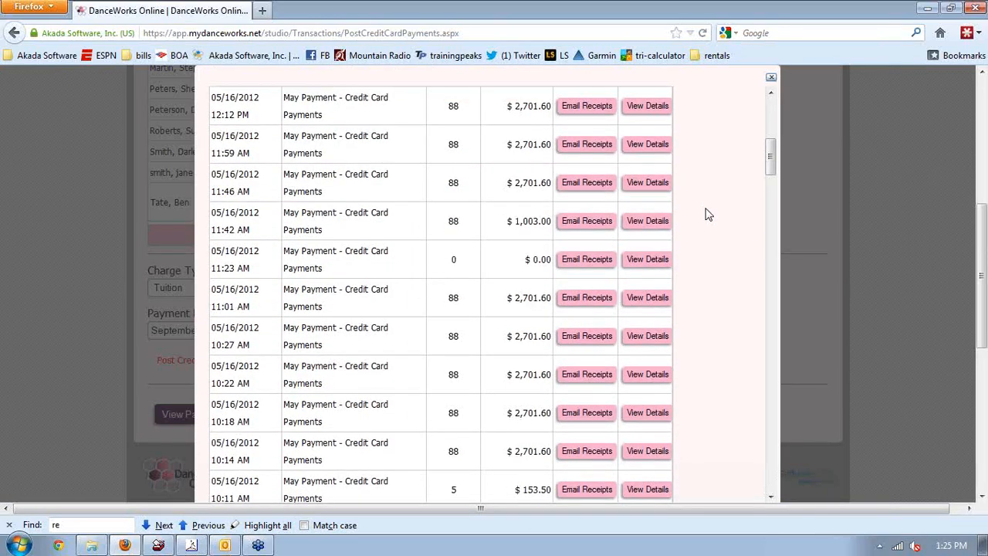
{"action": "scroll", "coordinate": [709, 214], "scroll_direction": "up", "scroll_amount": 4}
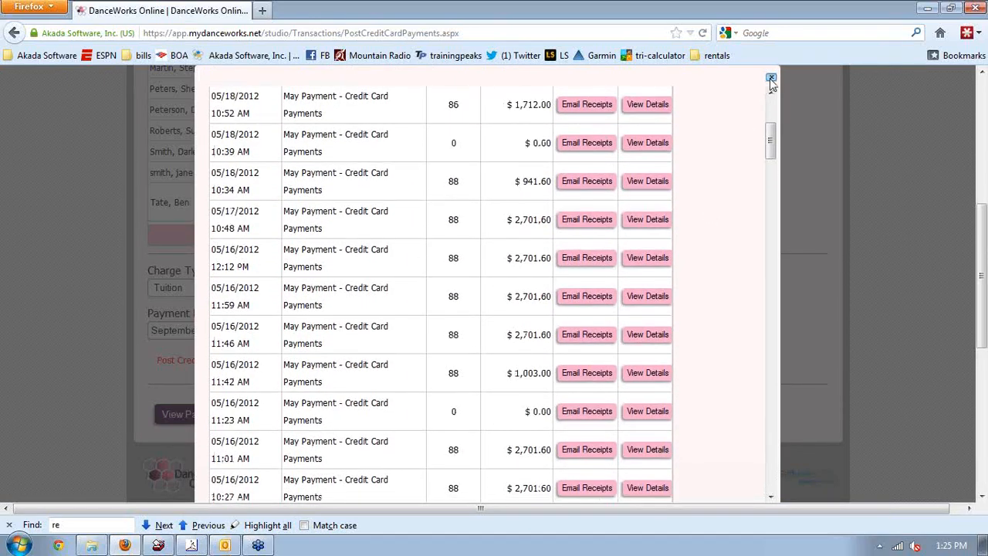
{"action": "left_click", "coordinate": [771, 77]}
{"action": "scroll", "coordinate": [987, 177], "scroll_direction": "up", "scroll_amount": 5}
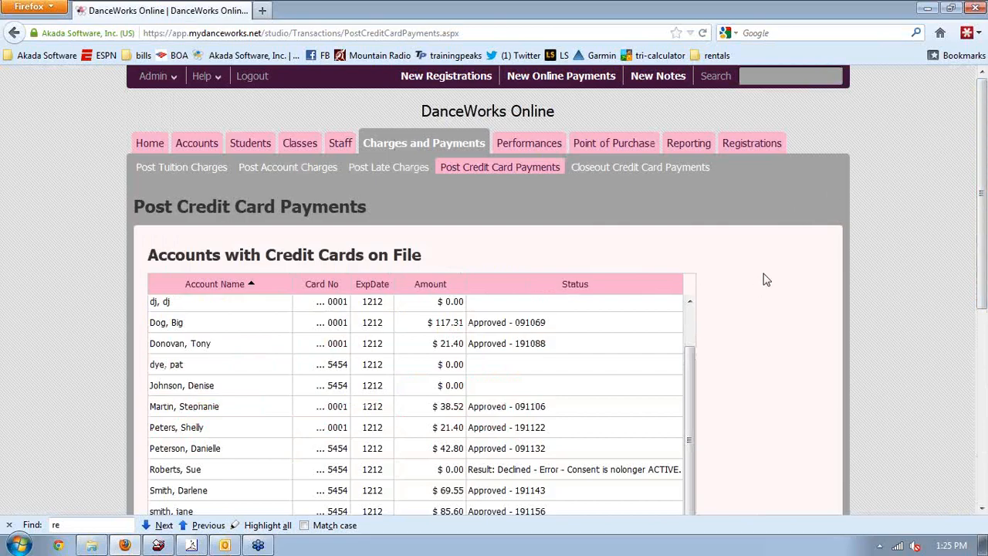
Open Credit Card Settlement and select batch 8, showing 18 items totalling 220.00
{"action": "left_click", "coordinate": [625, 171]}
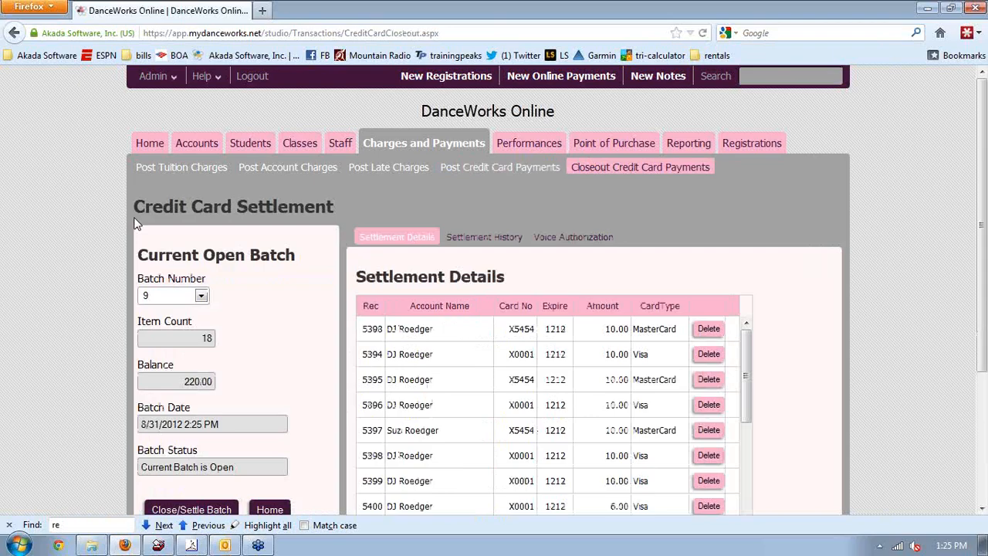
{"action": "scroll", "coordinate": [311, 359], "scroll_direction": "down", "scroll_amount": 3}
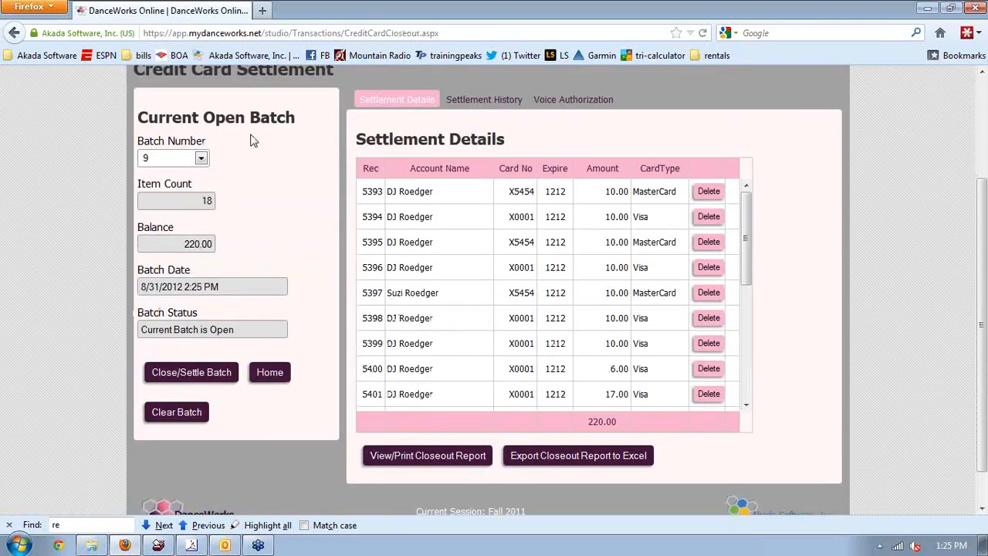
{"action": "left_click", "coordinate": [202, 159]}
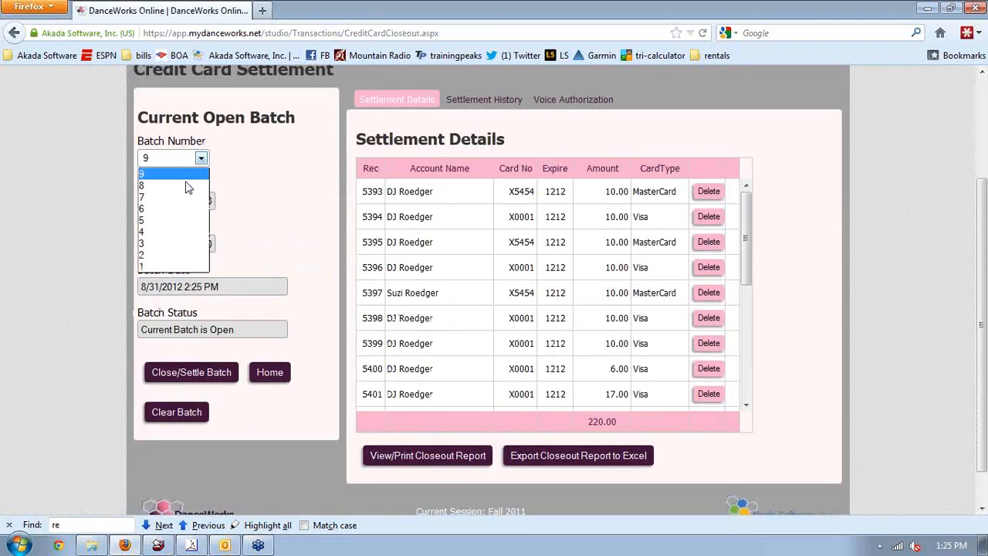
{"action": "left_click", "coordinate": [186, 191]}
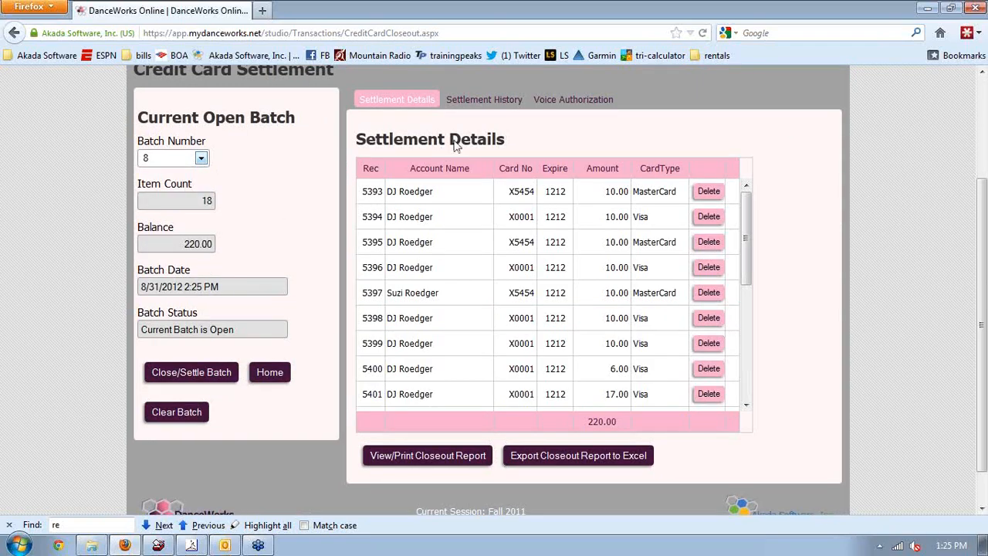